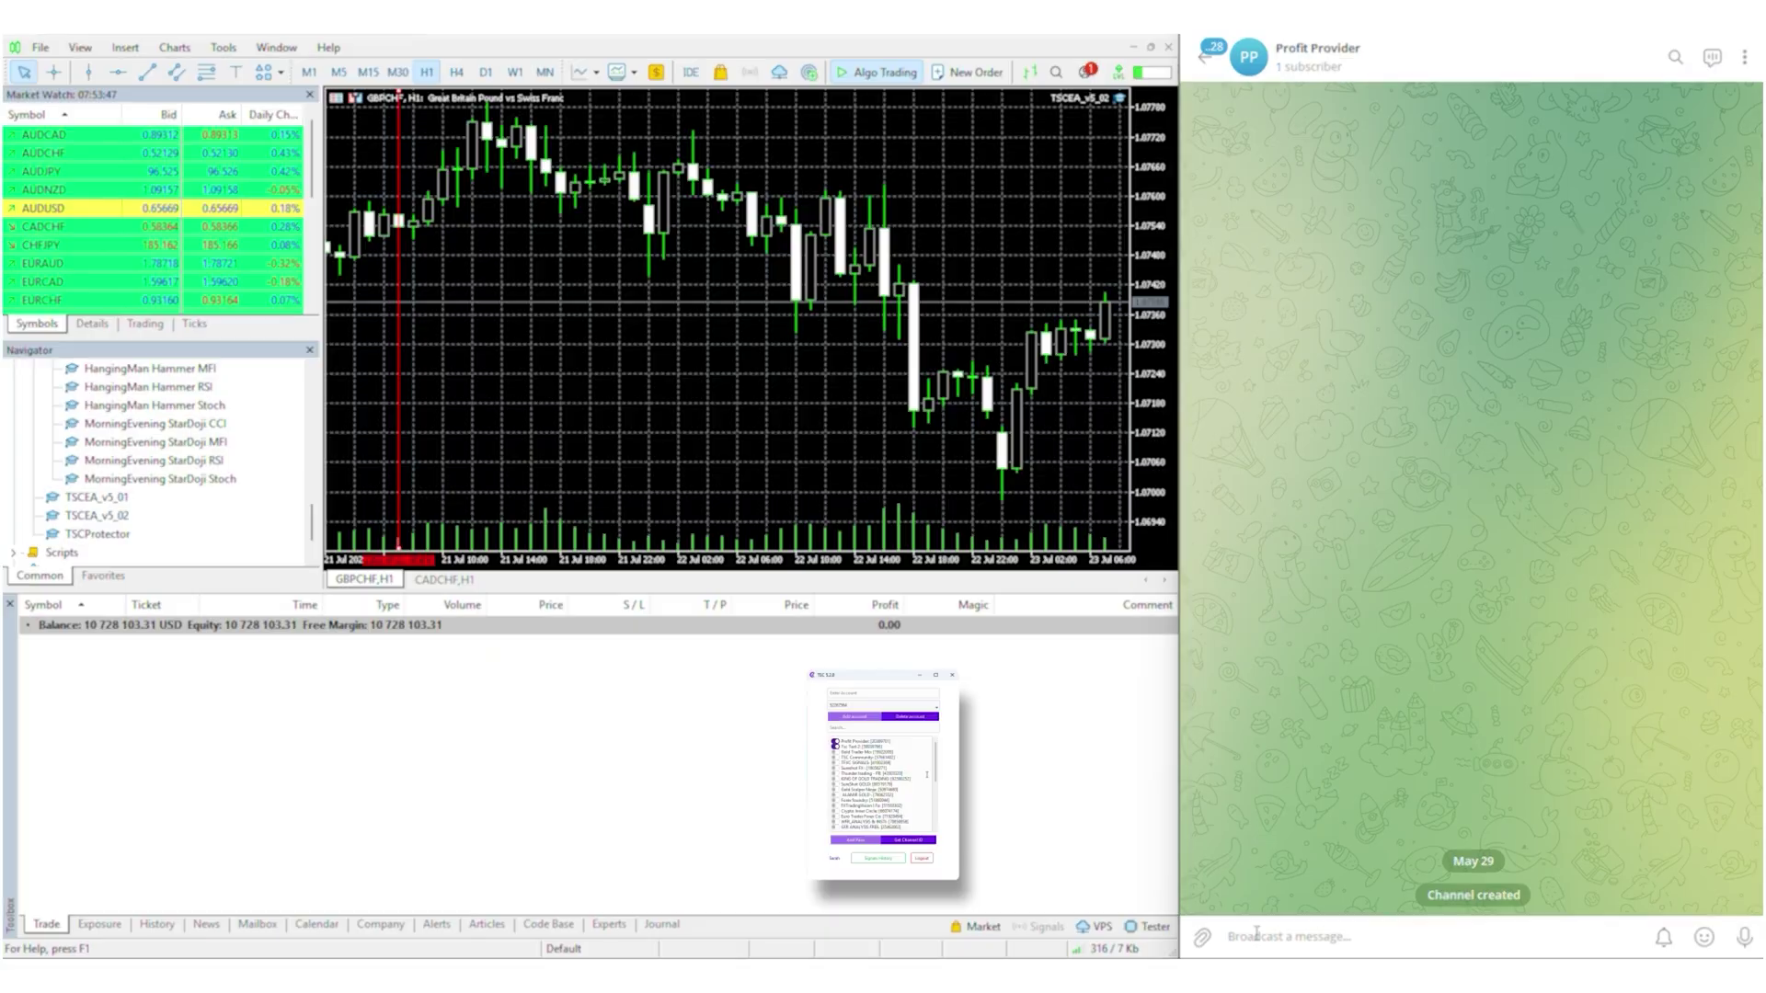
- Set the AI option to True in the additional keyword settings for Profit Provider
{"action": "left_click", "coordinate": [880, 411]}
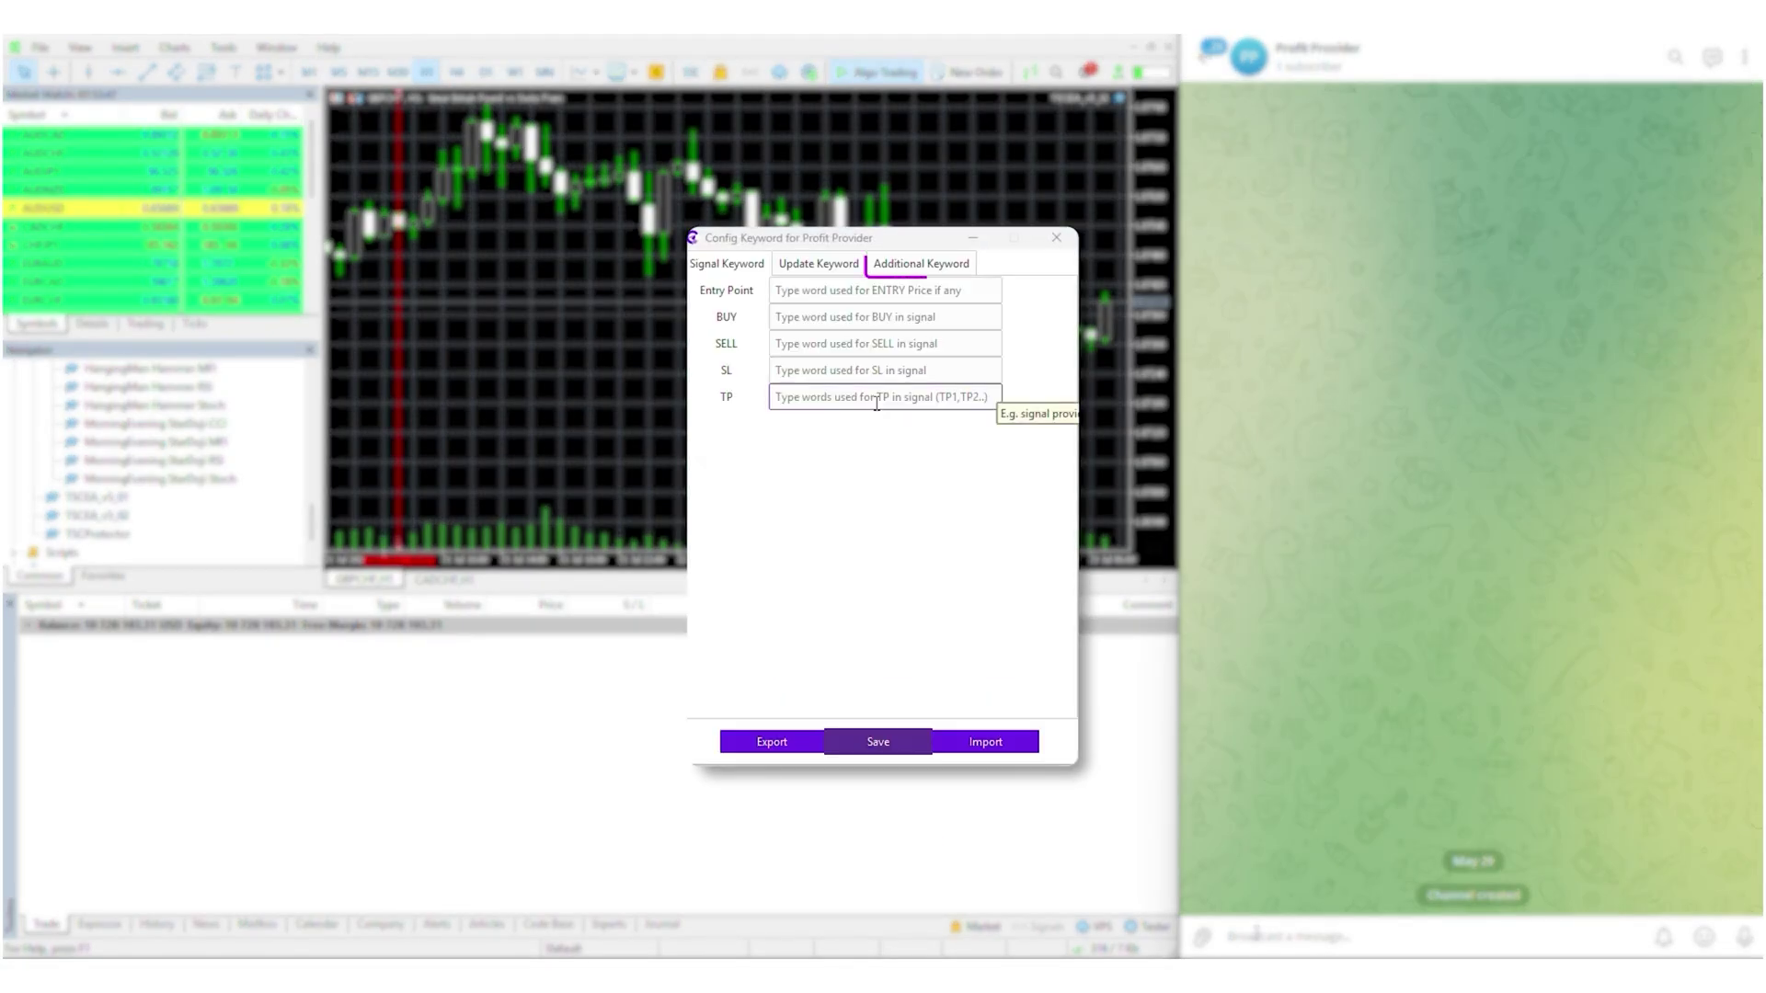
{"action": "left_click", "coordinate": [888, 267]}
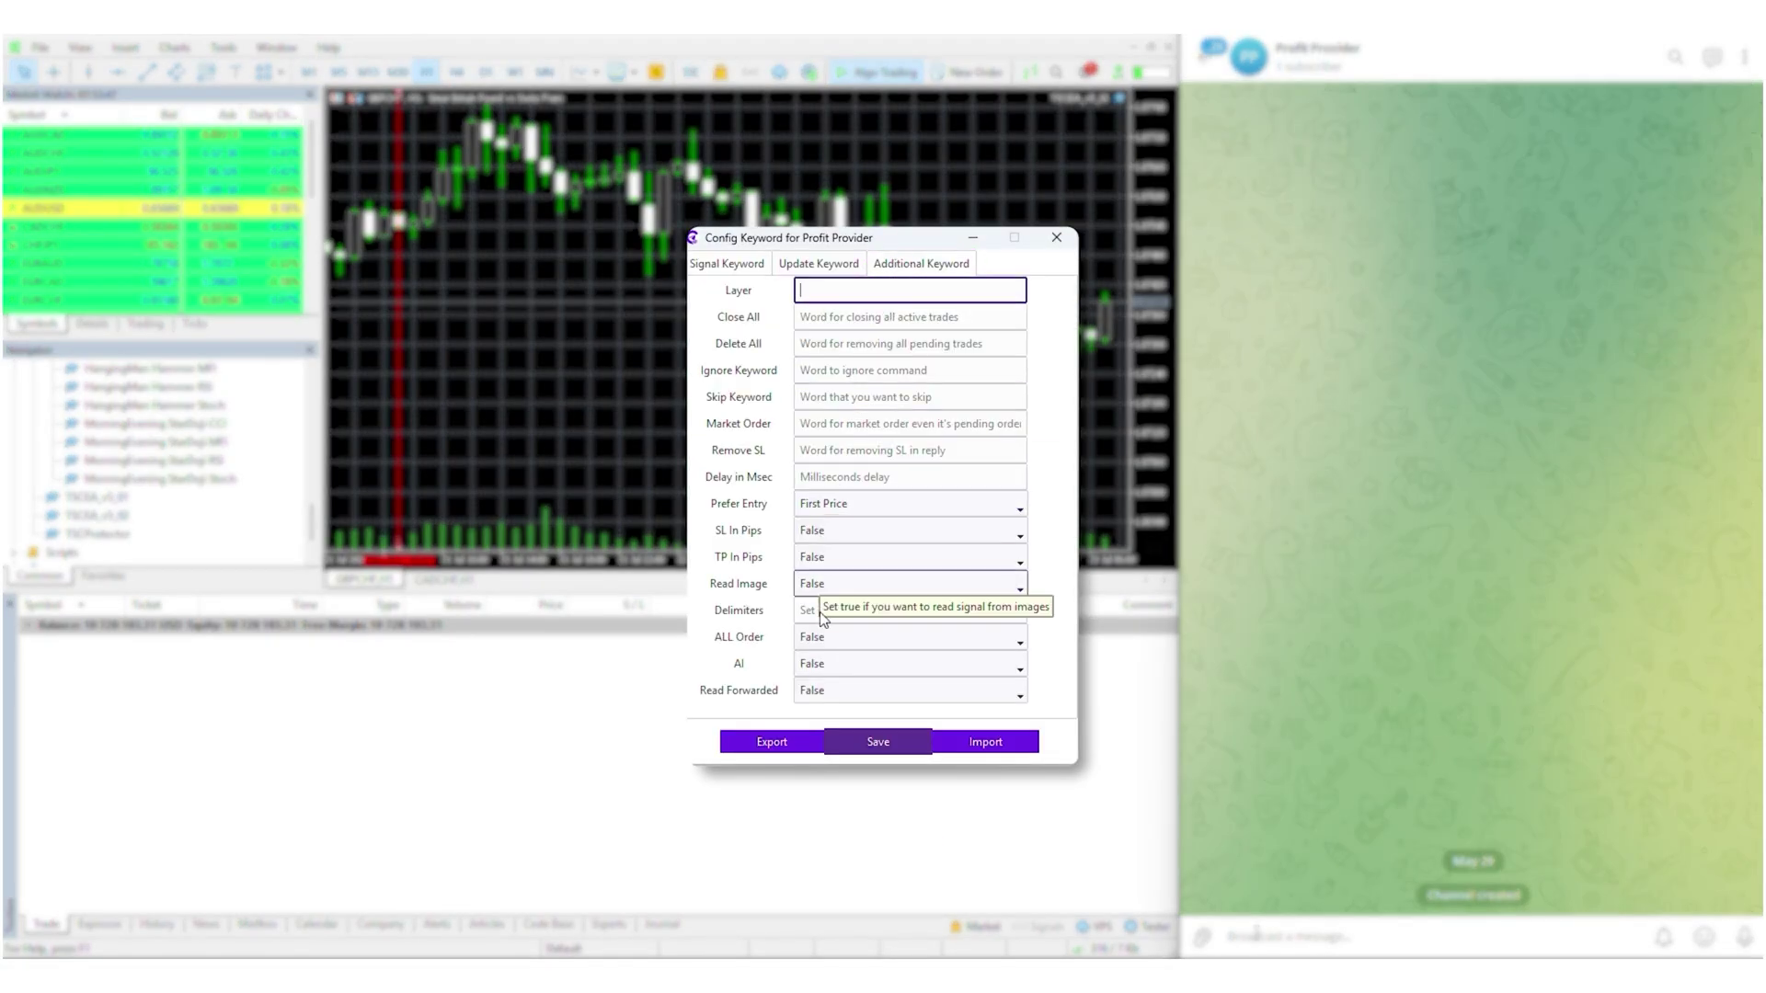
{"action": "left_click", "coordinate": [825, 669]}
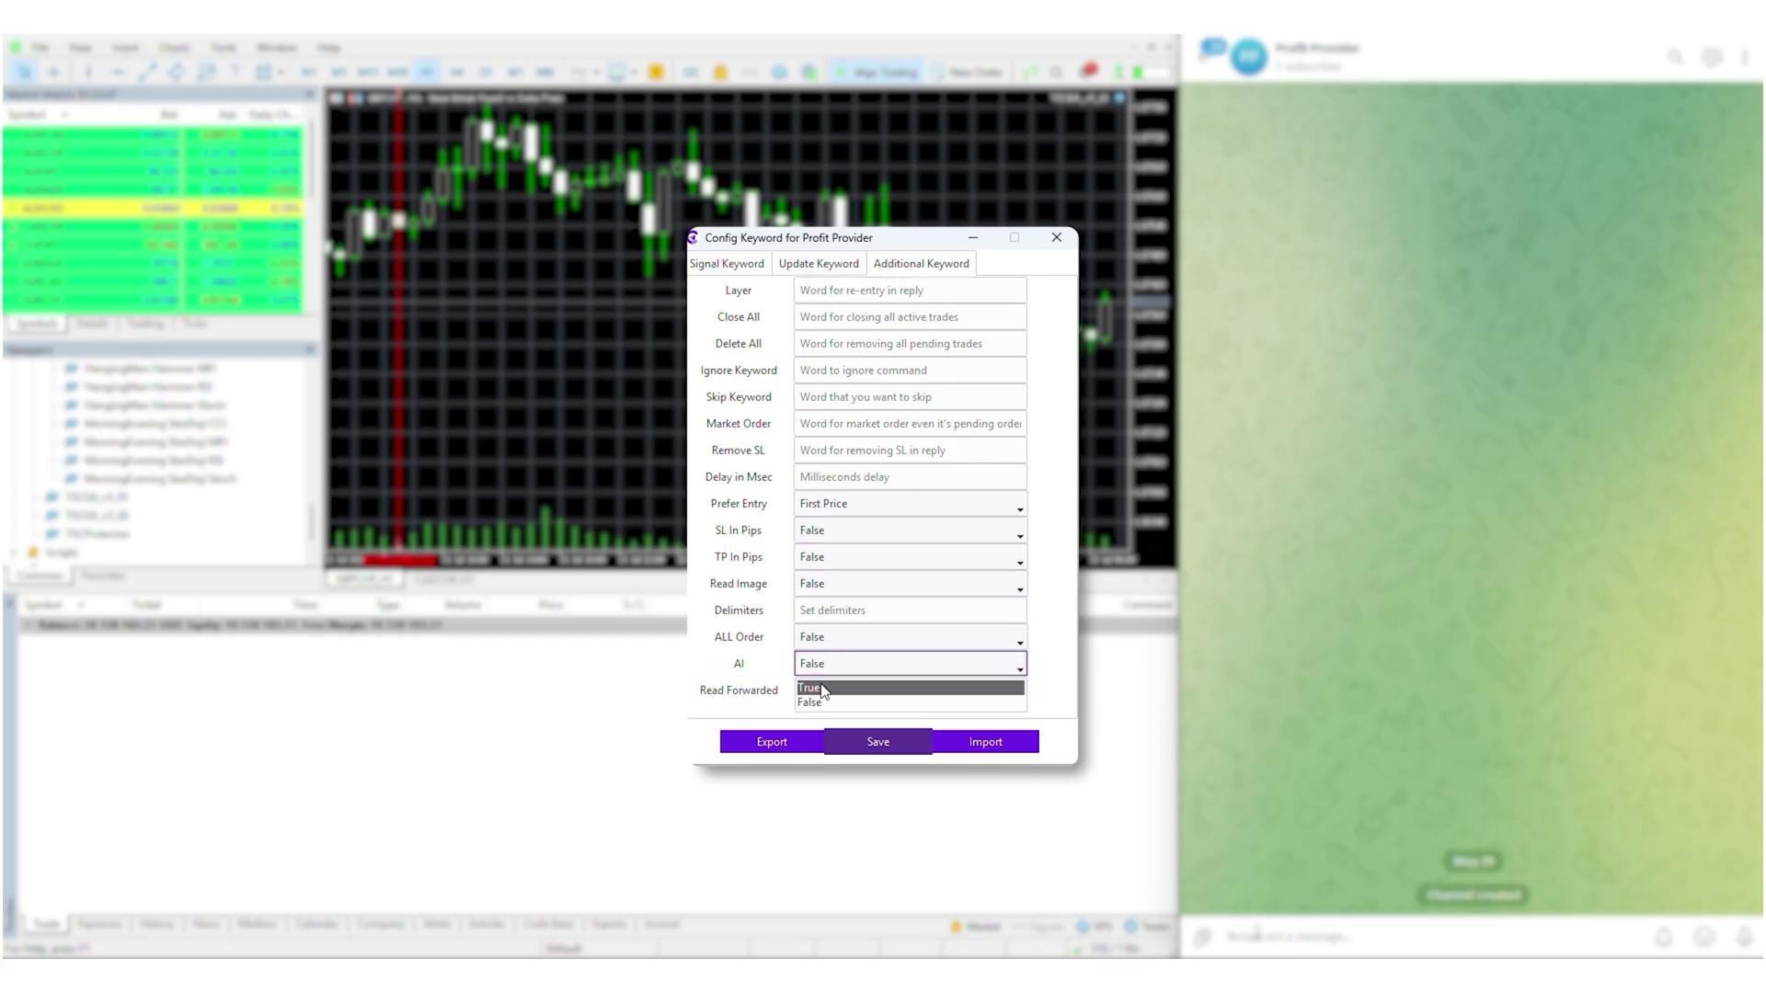
{"action": "left_click", "coordinate": [821, 688]}
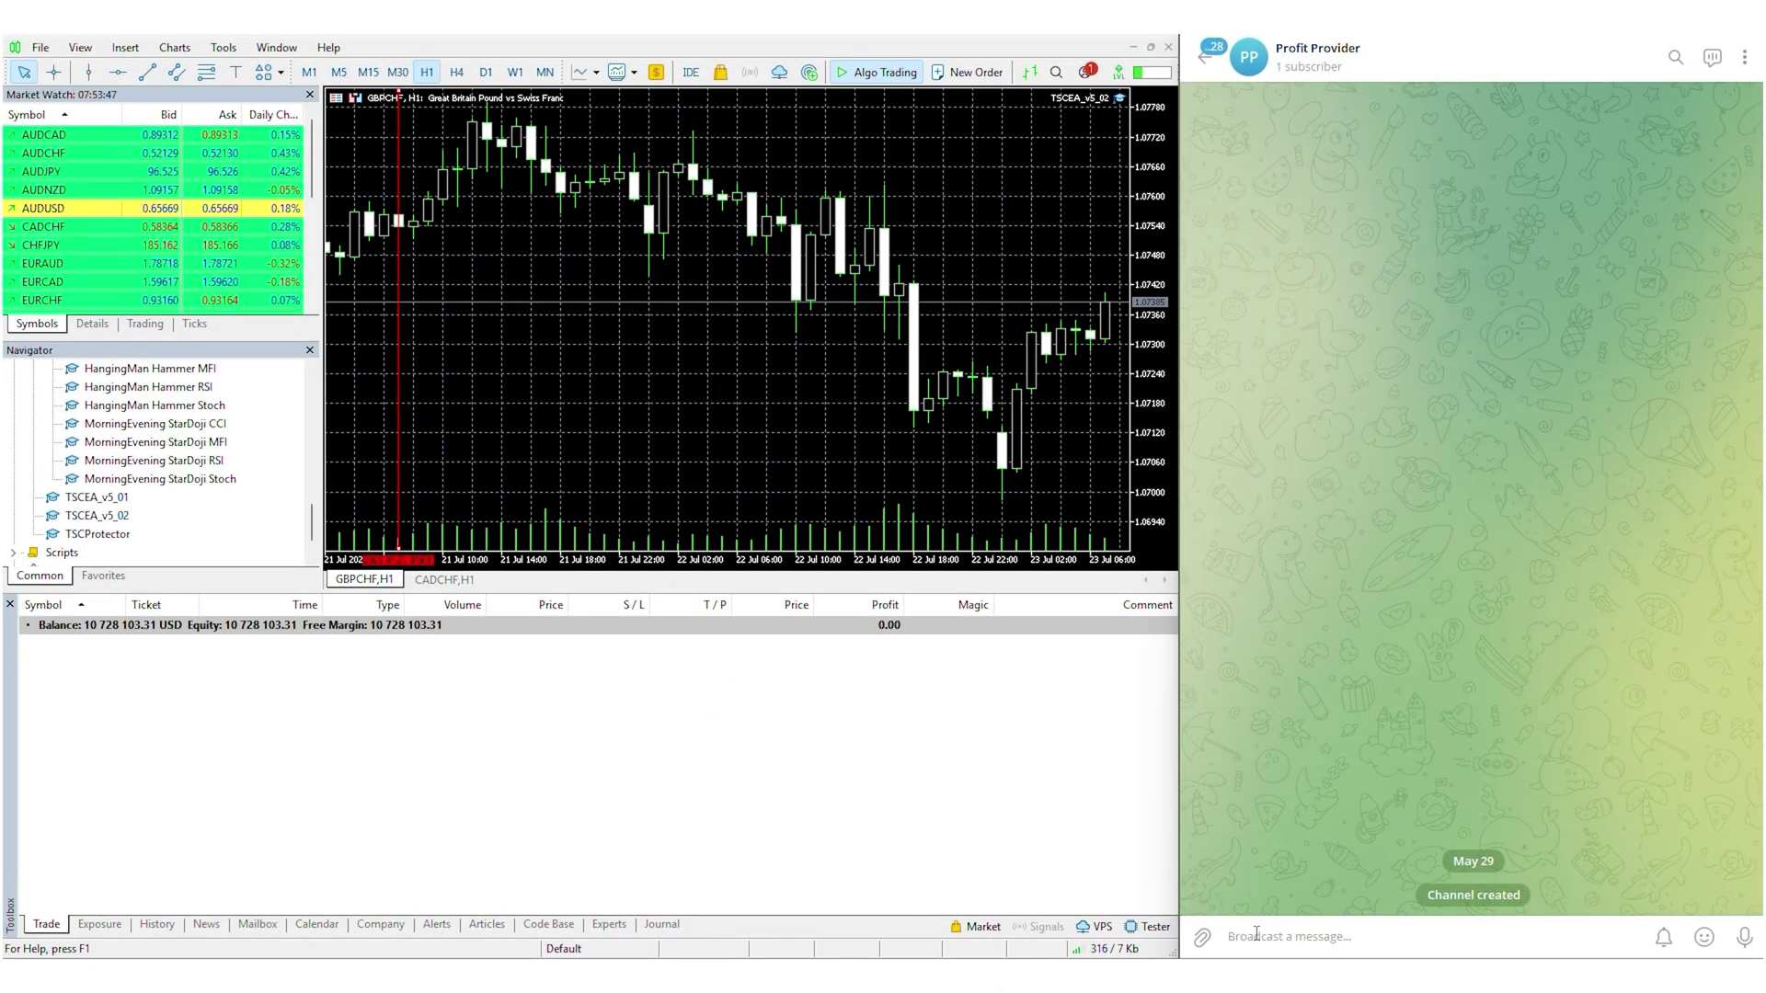
- Broadcast in the Profit Provider channel the signal "Gold buy now 3309" with ✅ 3315, ✅ 3320, ✅ 3325 and ❌ 3298
{"action": "type", "text": "Gold buy now 3309  ✅ 3315 ✅ 3320 ✅ 3325  ❌ 3298"}
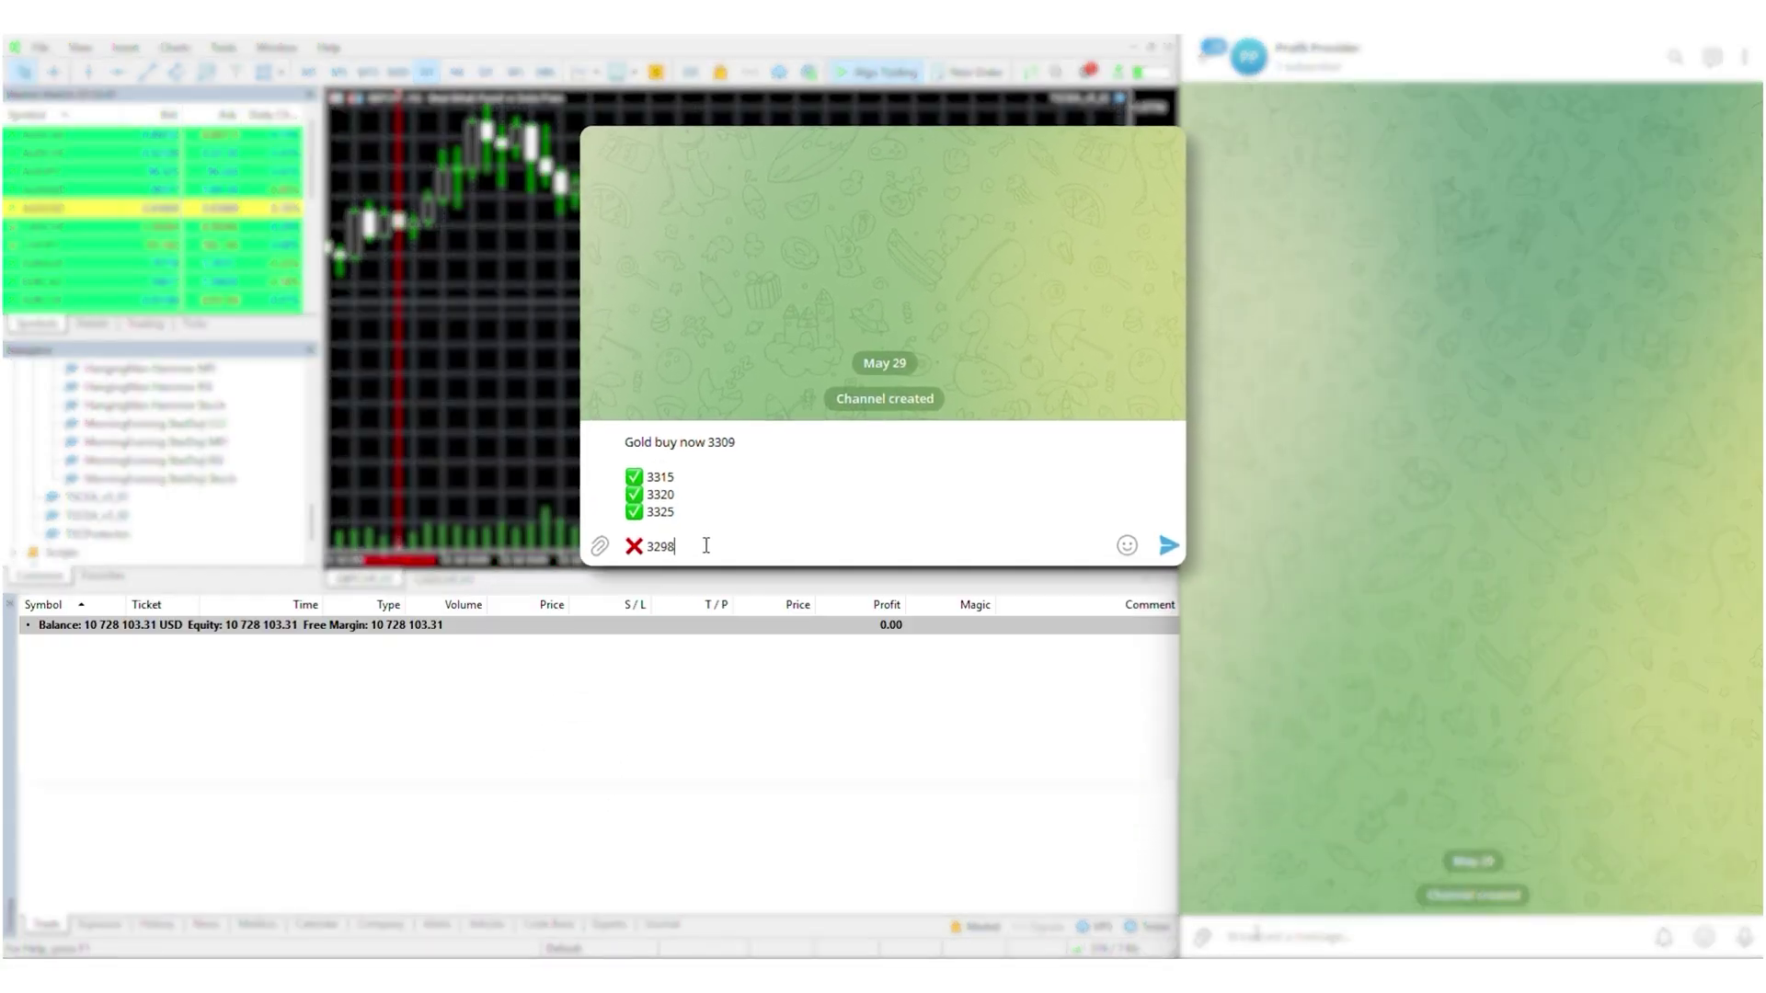
{"action": "key", "text": "Return"}
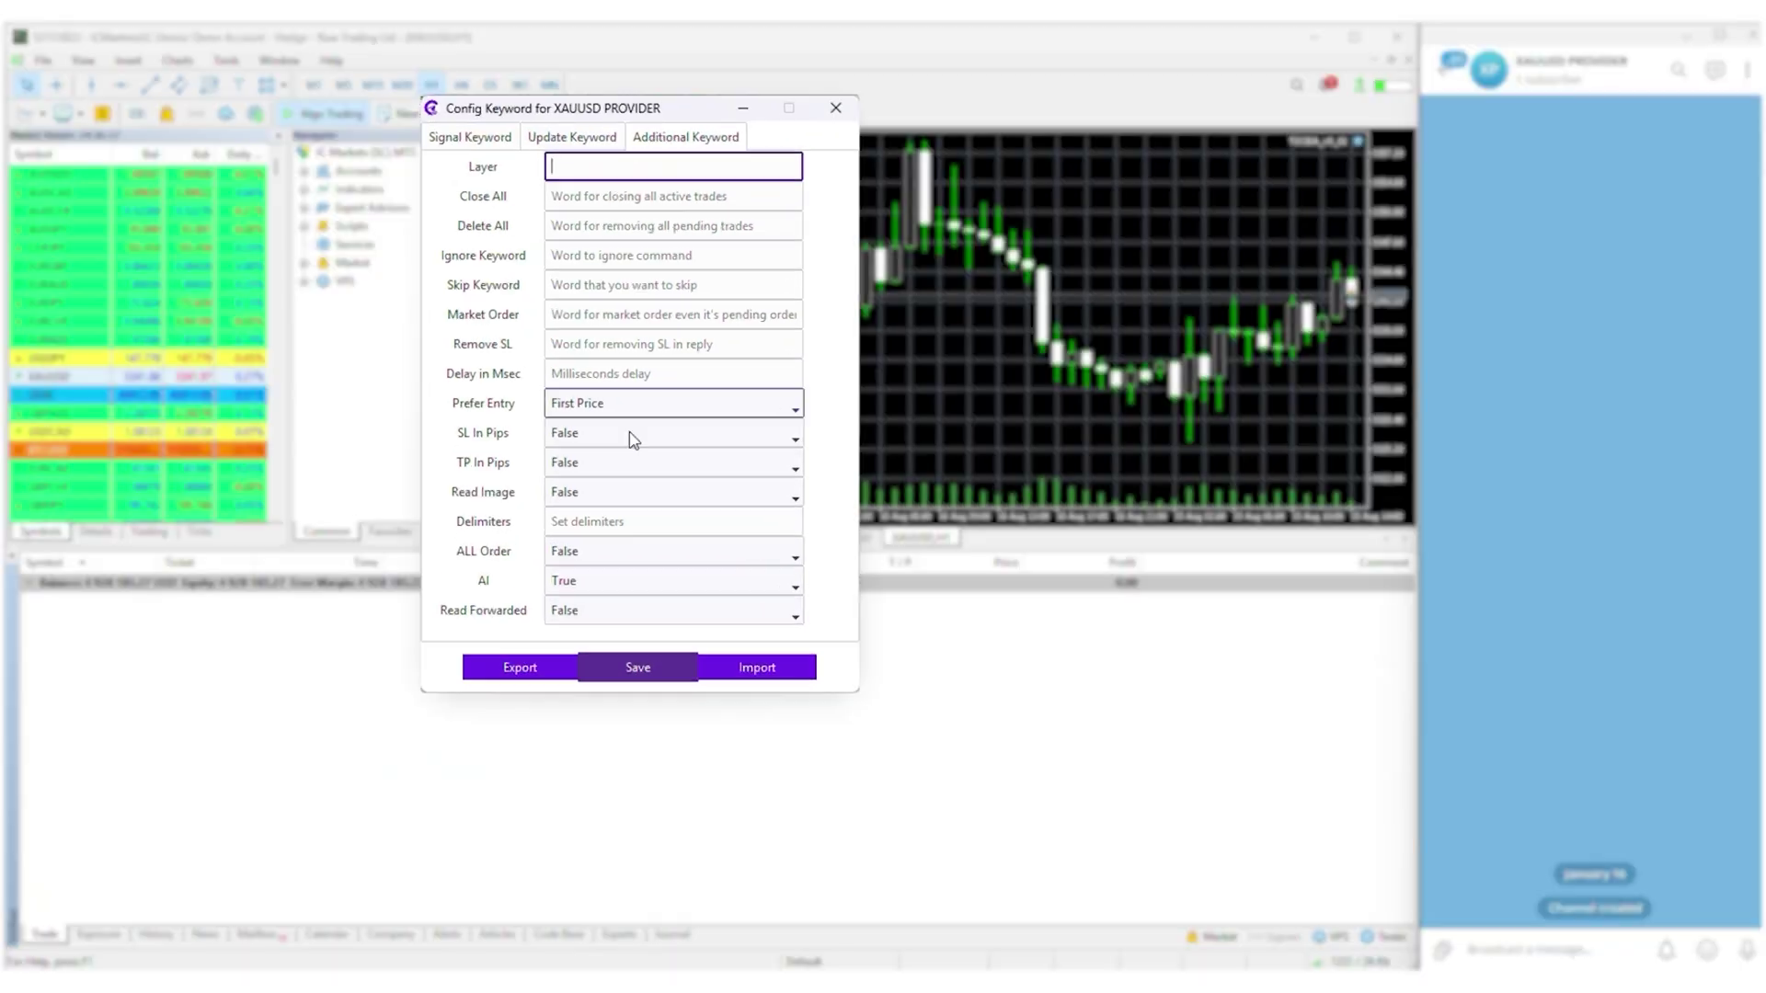
{"action": "left_click", "coordinate": [625, 550]}
{"action": "left_click", "coordinate": [609, 574]}
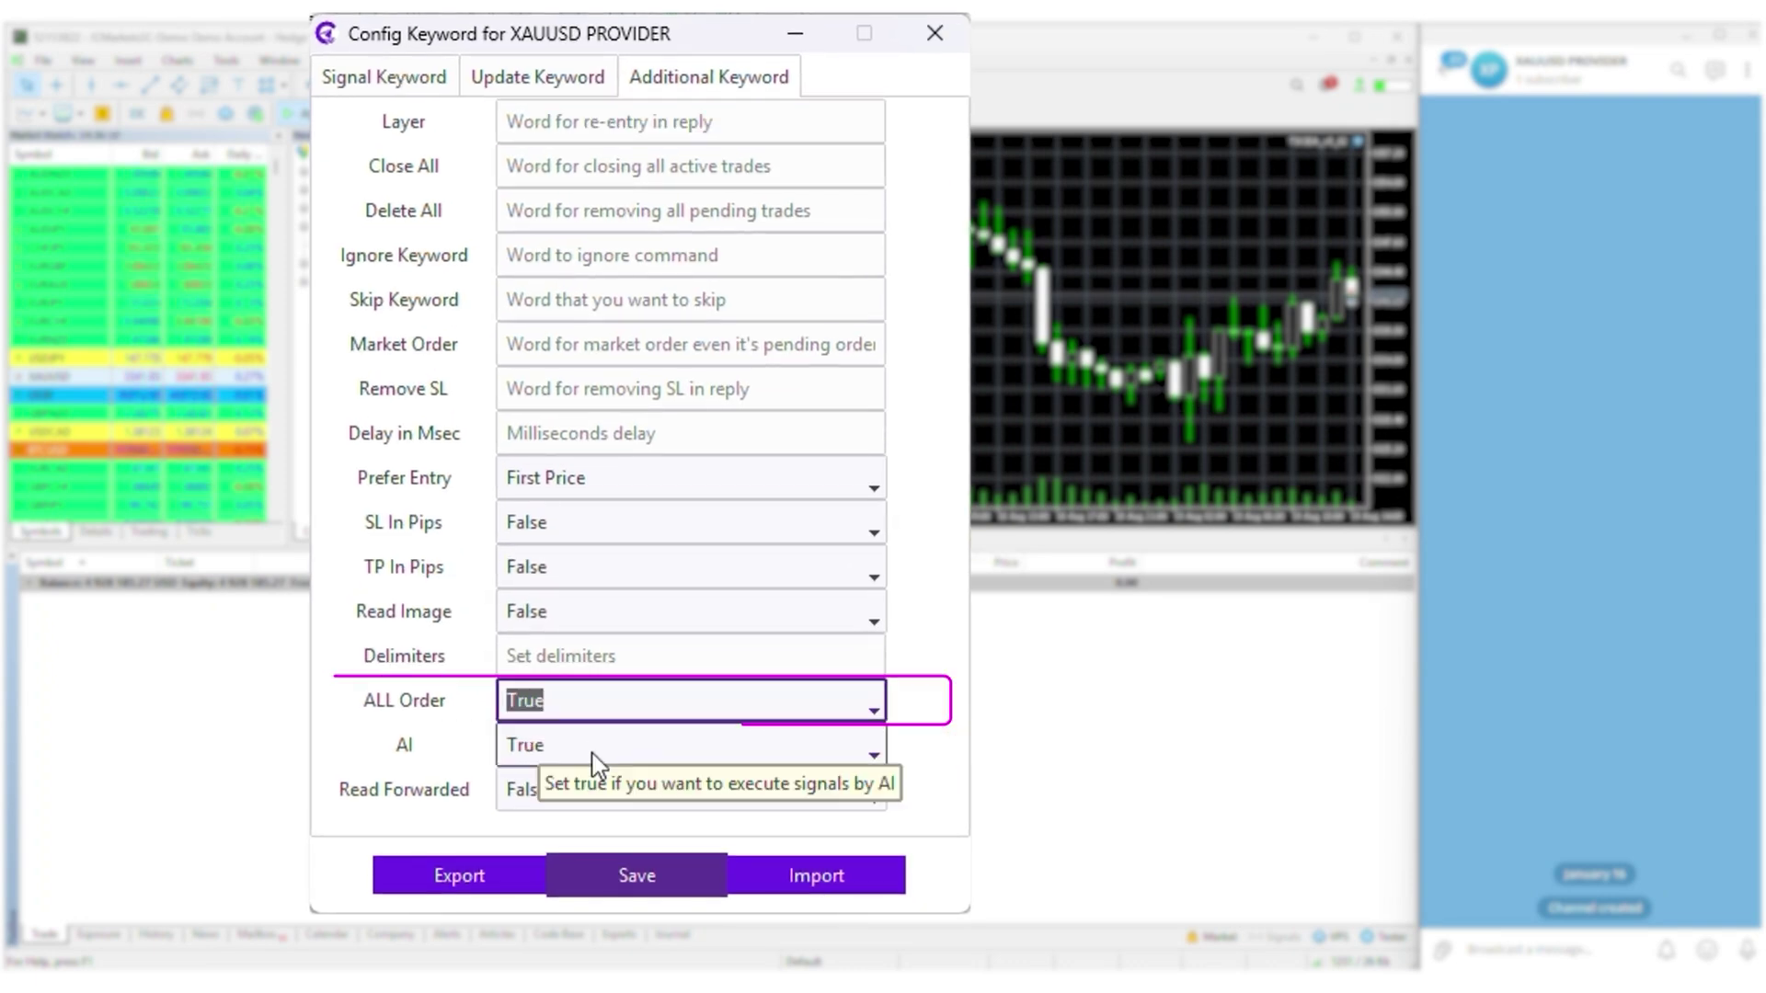
{"action": "left_click", "coordinate": [633, 874]}
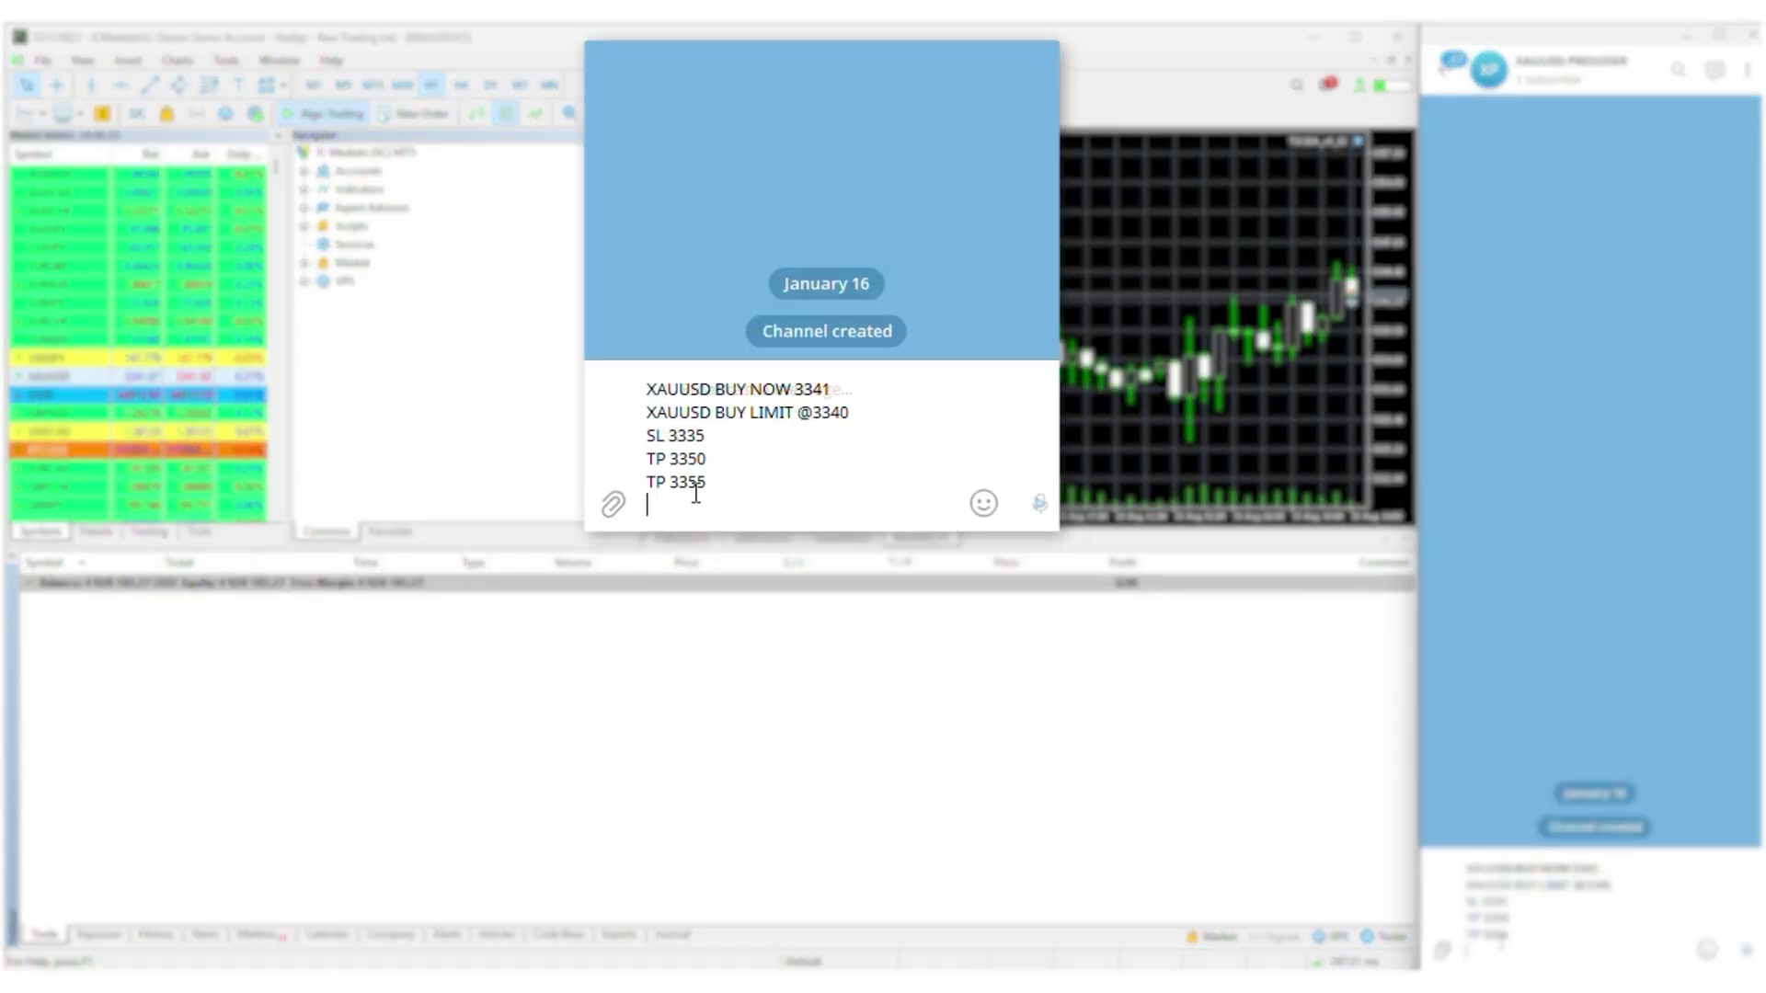
{"action": "key", "text": "Return"}
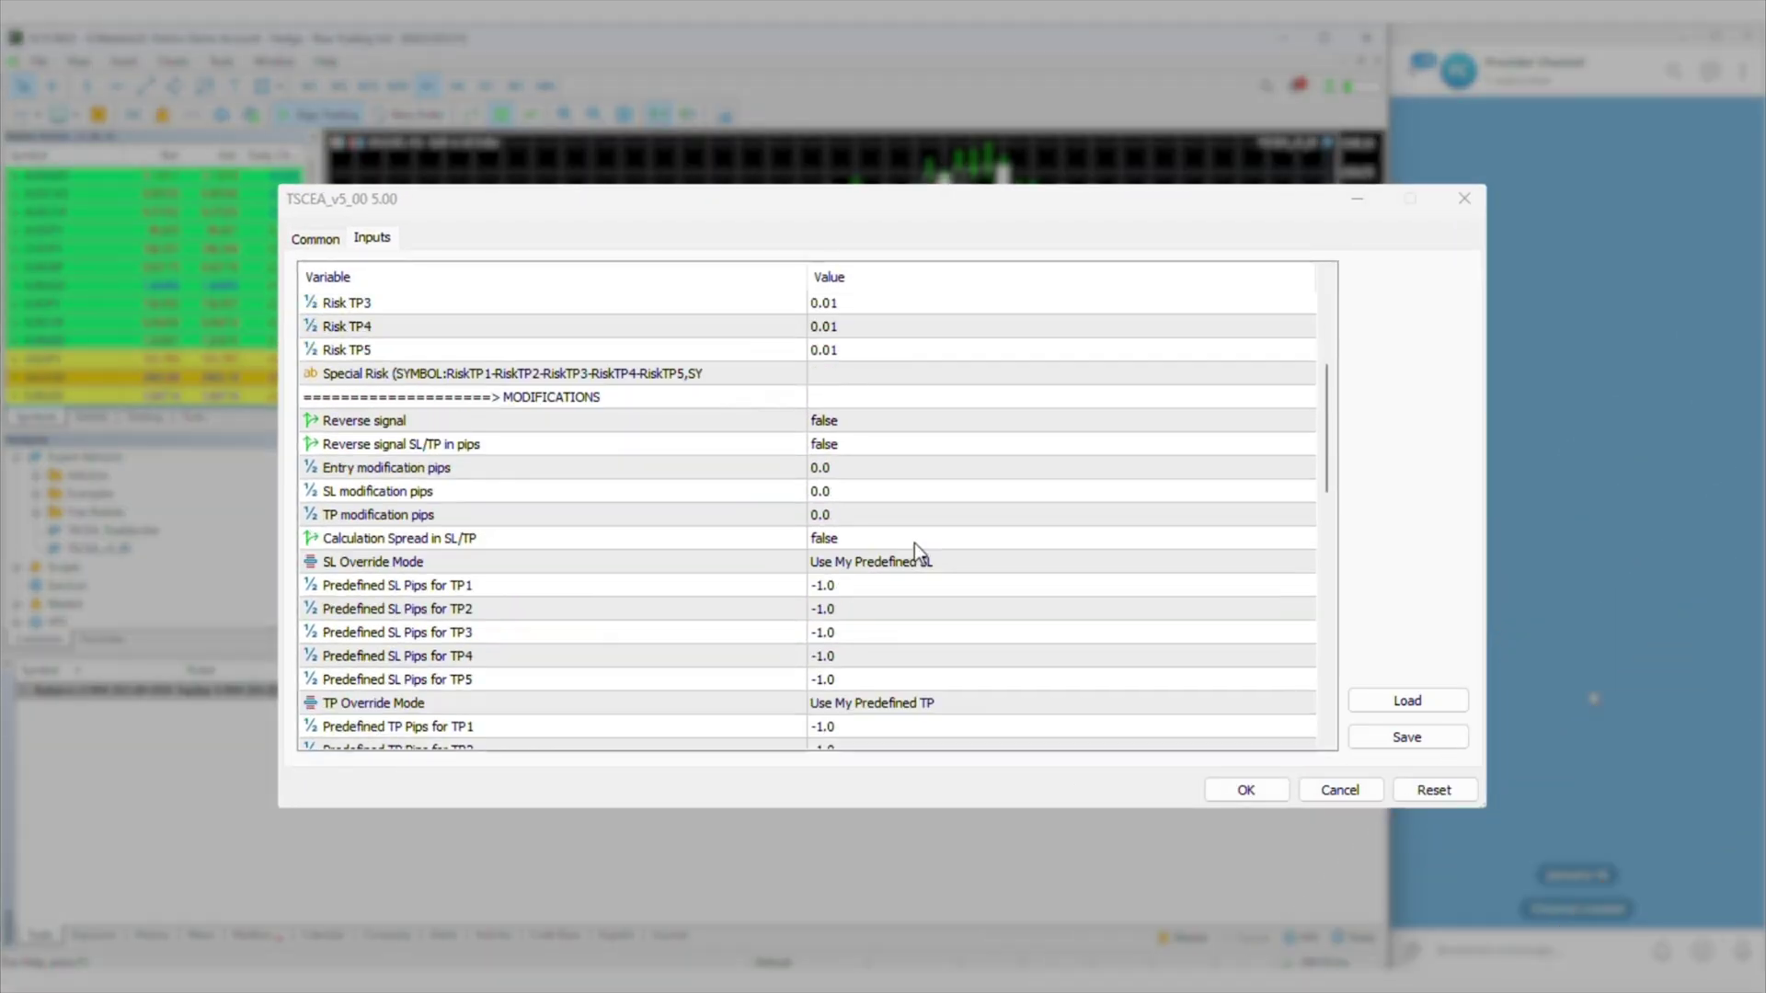
- Edit an option in the Advanced Management section of the TSCEA_v5_00 inputs and apply the settings
{"action": "scroll", "coordinate": [914, 543], "scroll_direction": "down", "scroll_amount": 3}
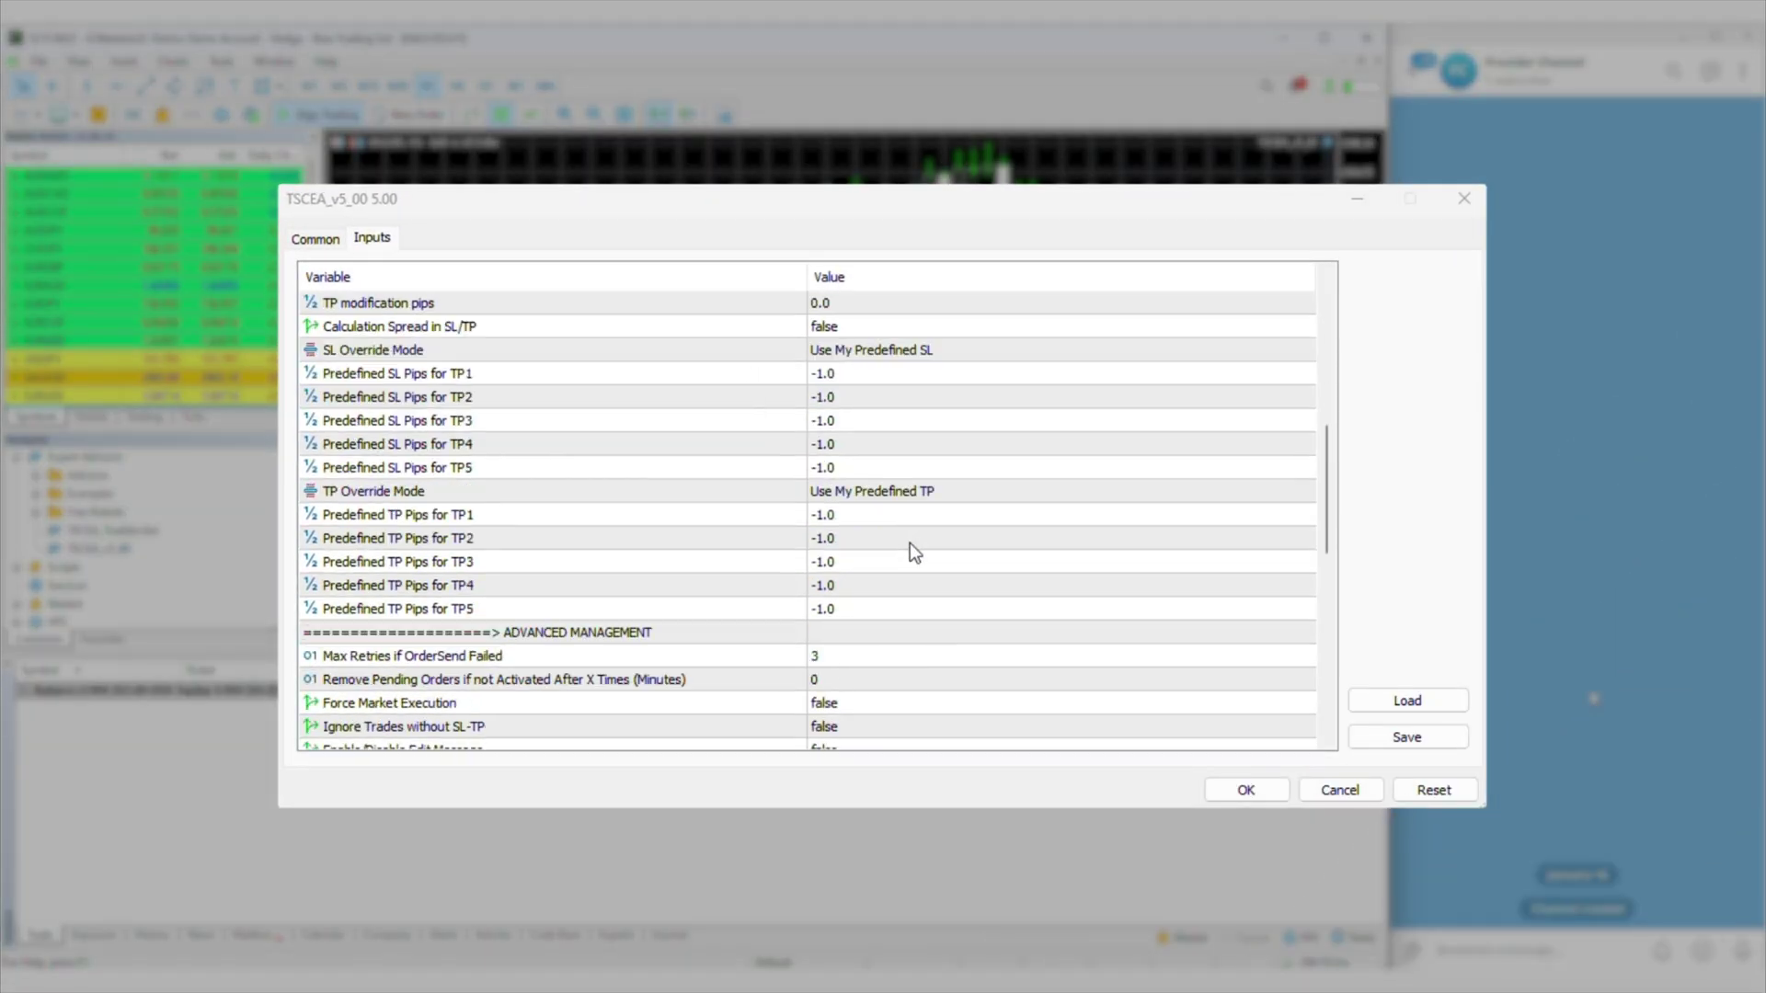
{"action": "scroll", "coordinate": [914, 552], "scroll_direction": "down", "scroll_amount": 3}
{"action": "double_click", "coordinate": [824, 632]}
{"action": "left_click", "coordinate": [1233, 789]}
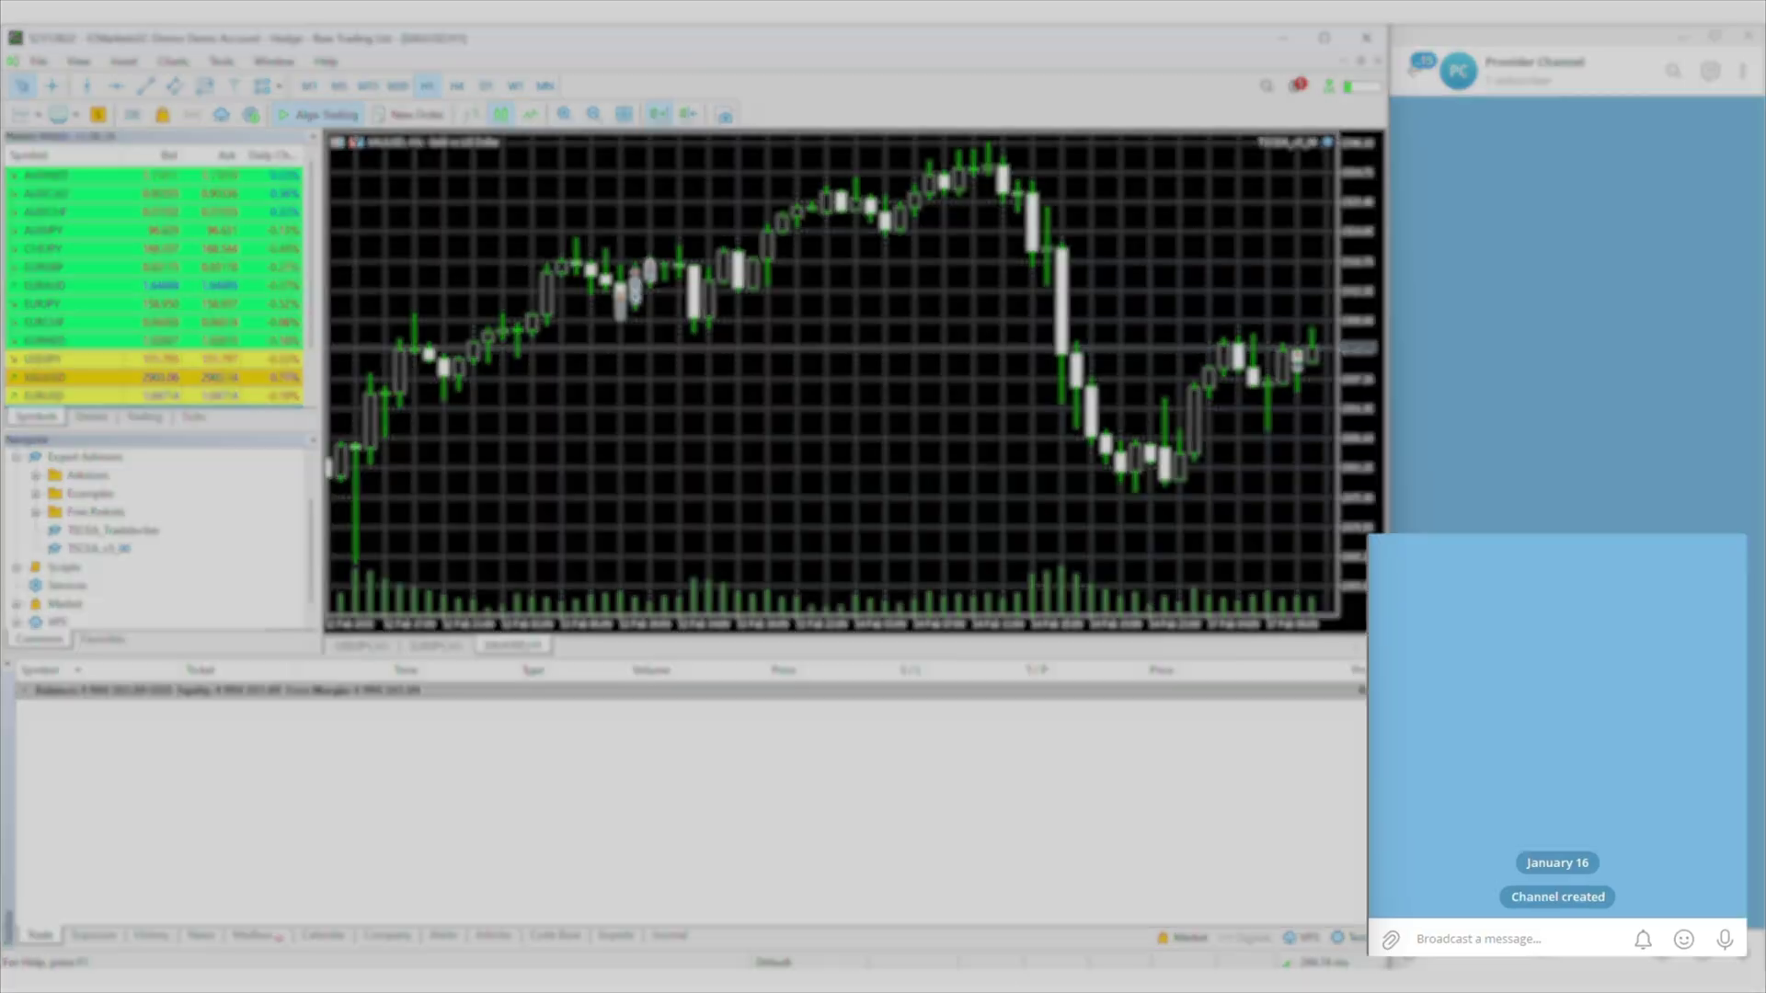
- Broadcast the signal "XAUUSD BUY 2900 SL 2850 TP 2910" in the Provider Channel
{"action": "type", "text": "XAUUSD BUY 2900 SL 2850 TP 2910"}
{"action": "key", "text": "Return"}
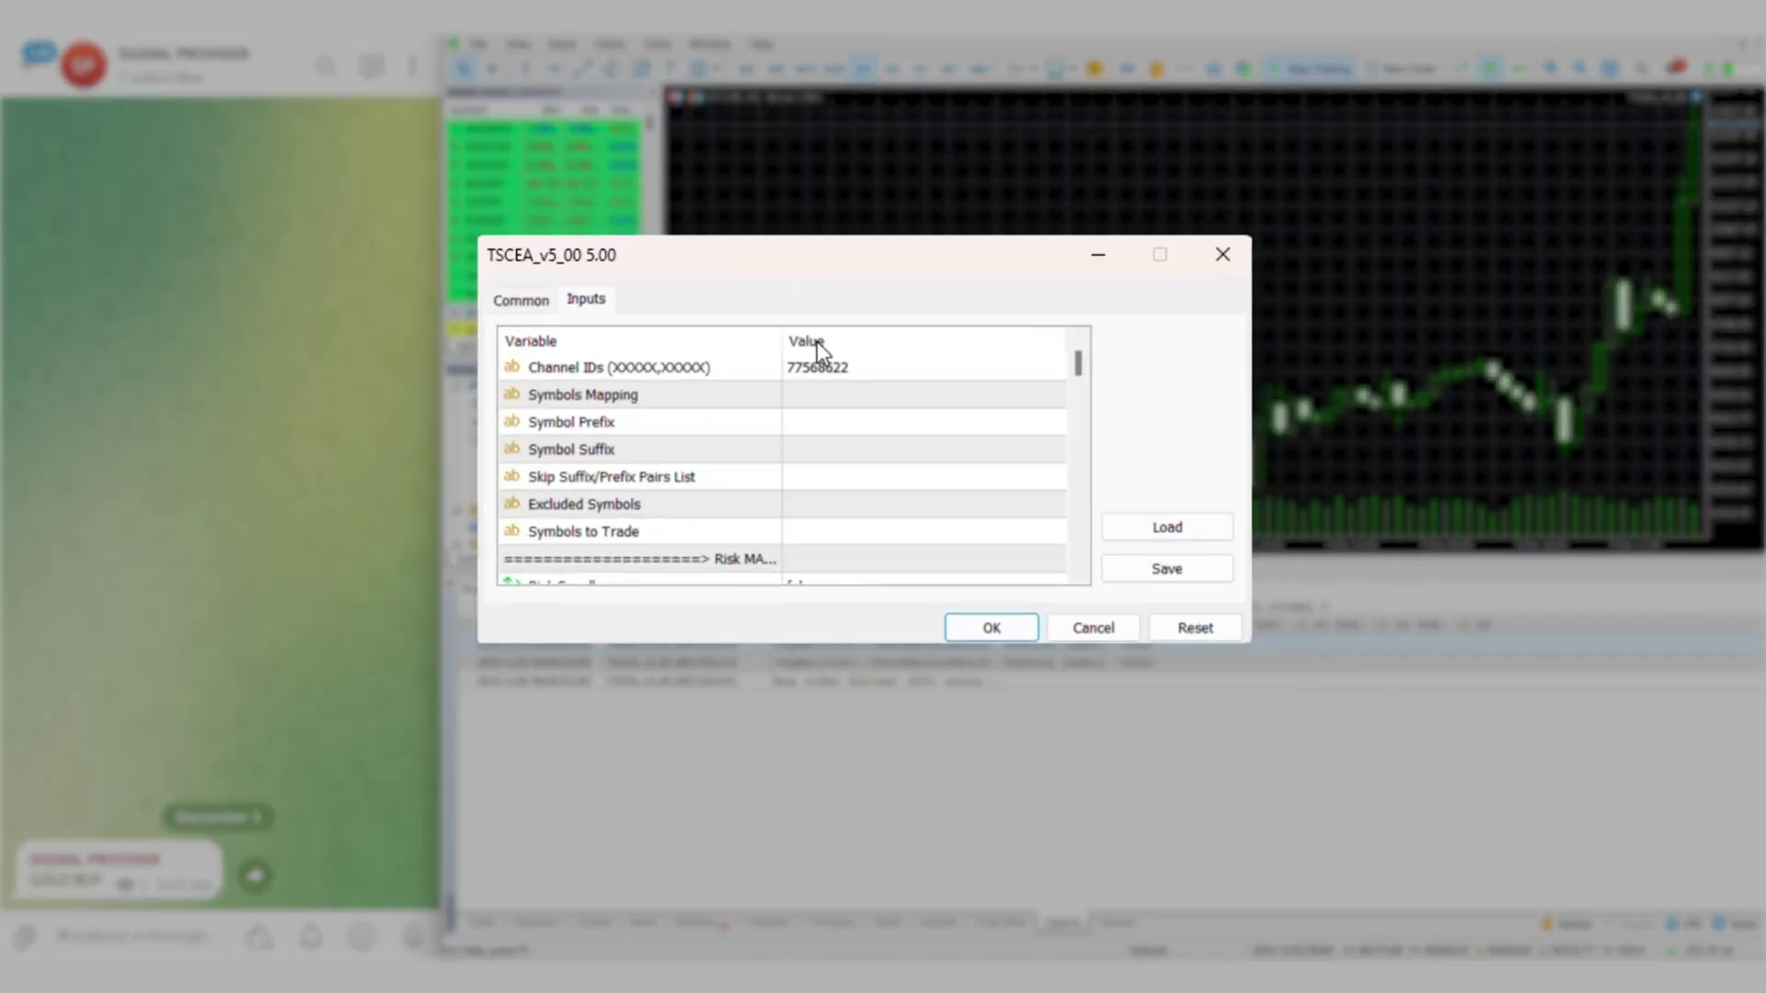
- Enter a Symbols Mapping value beginning with GO in the TSCEA_v5_00 inputs and apply the settings
{"action": "left_click", "coordinate": [1073, 505]}
{"action": "double_click", "coordinate": [805, 453]}
{"action": "type", "text": "GO"}
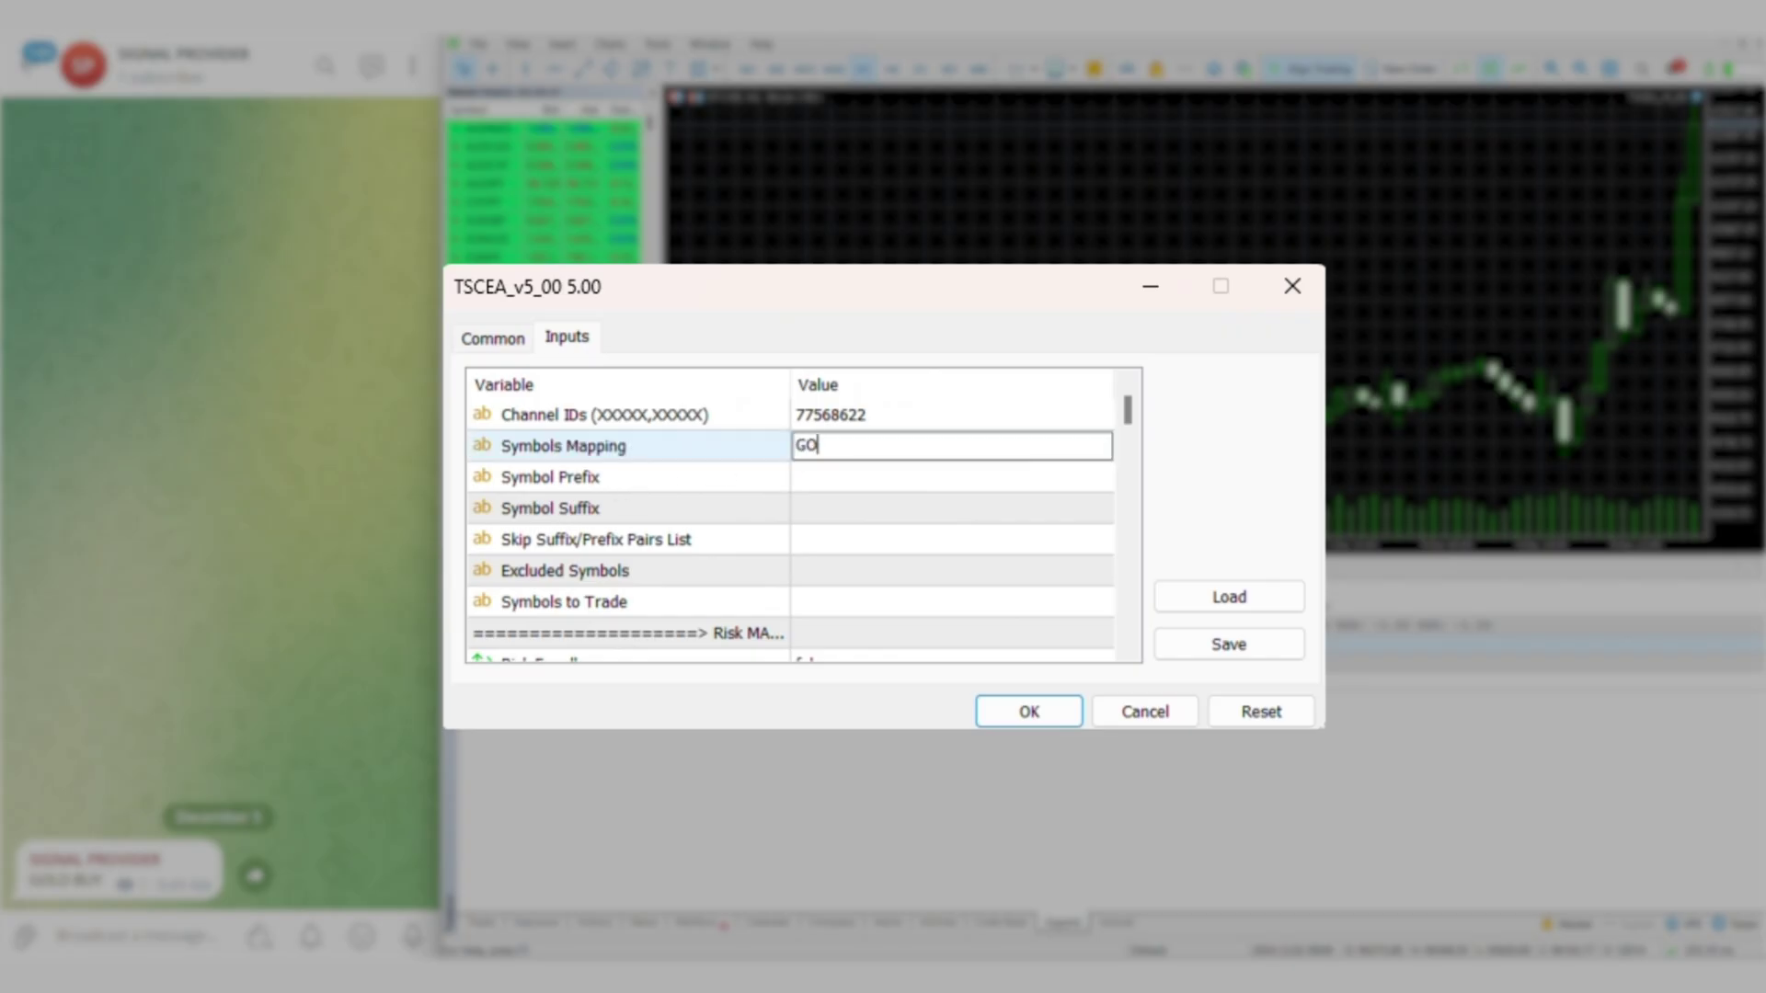
{"action": "left_click", "coordinate": [989, 710]}
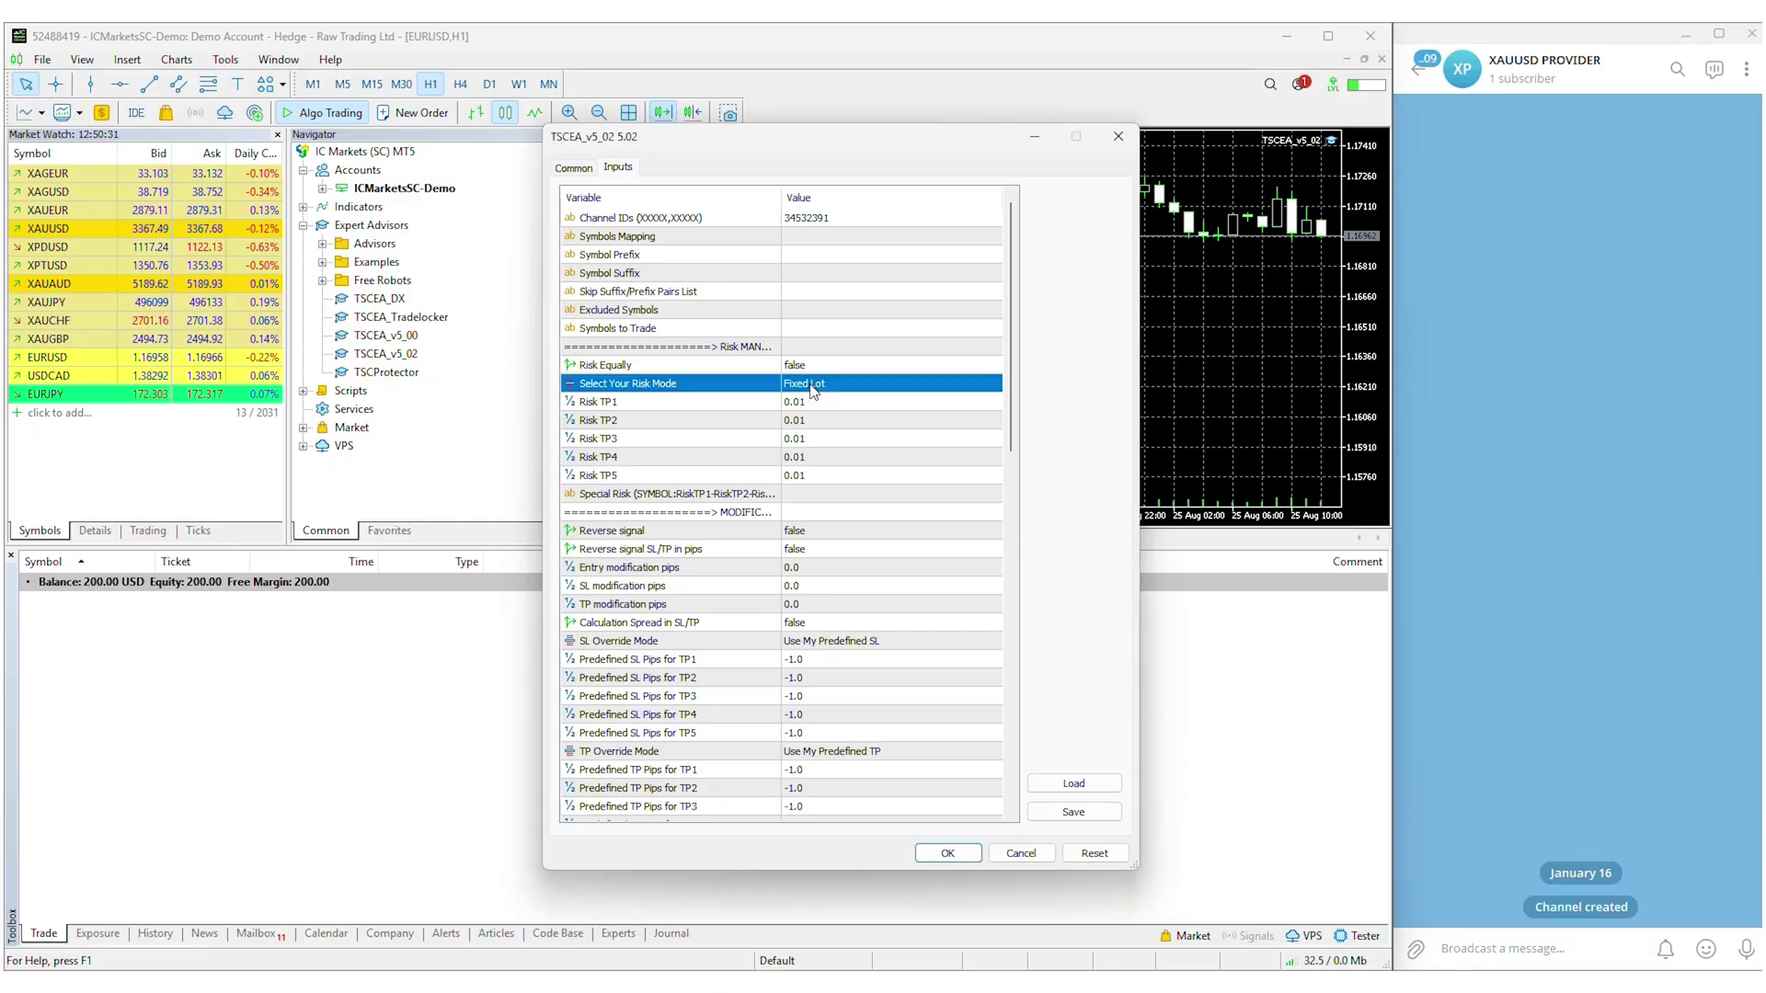
- Set the risk mode to Dynamic (% of balance) Lot with Risk TP1 and Risk TP2 at 5, and apply the inputs
{"action": "left_click", "coordinate": [892, 422]}
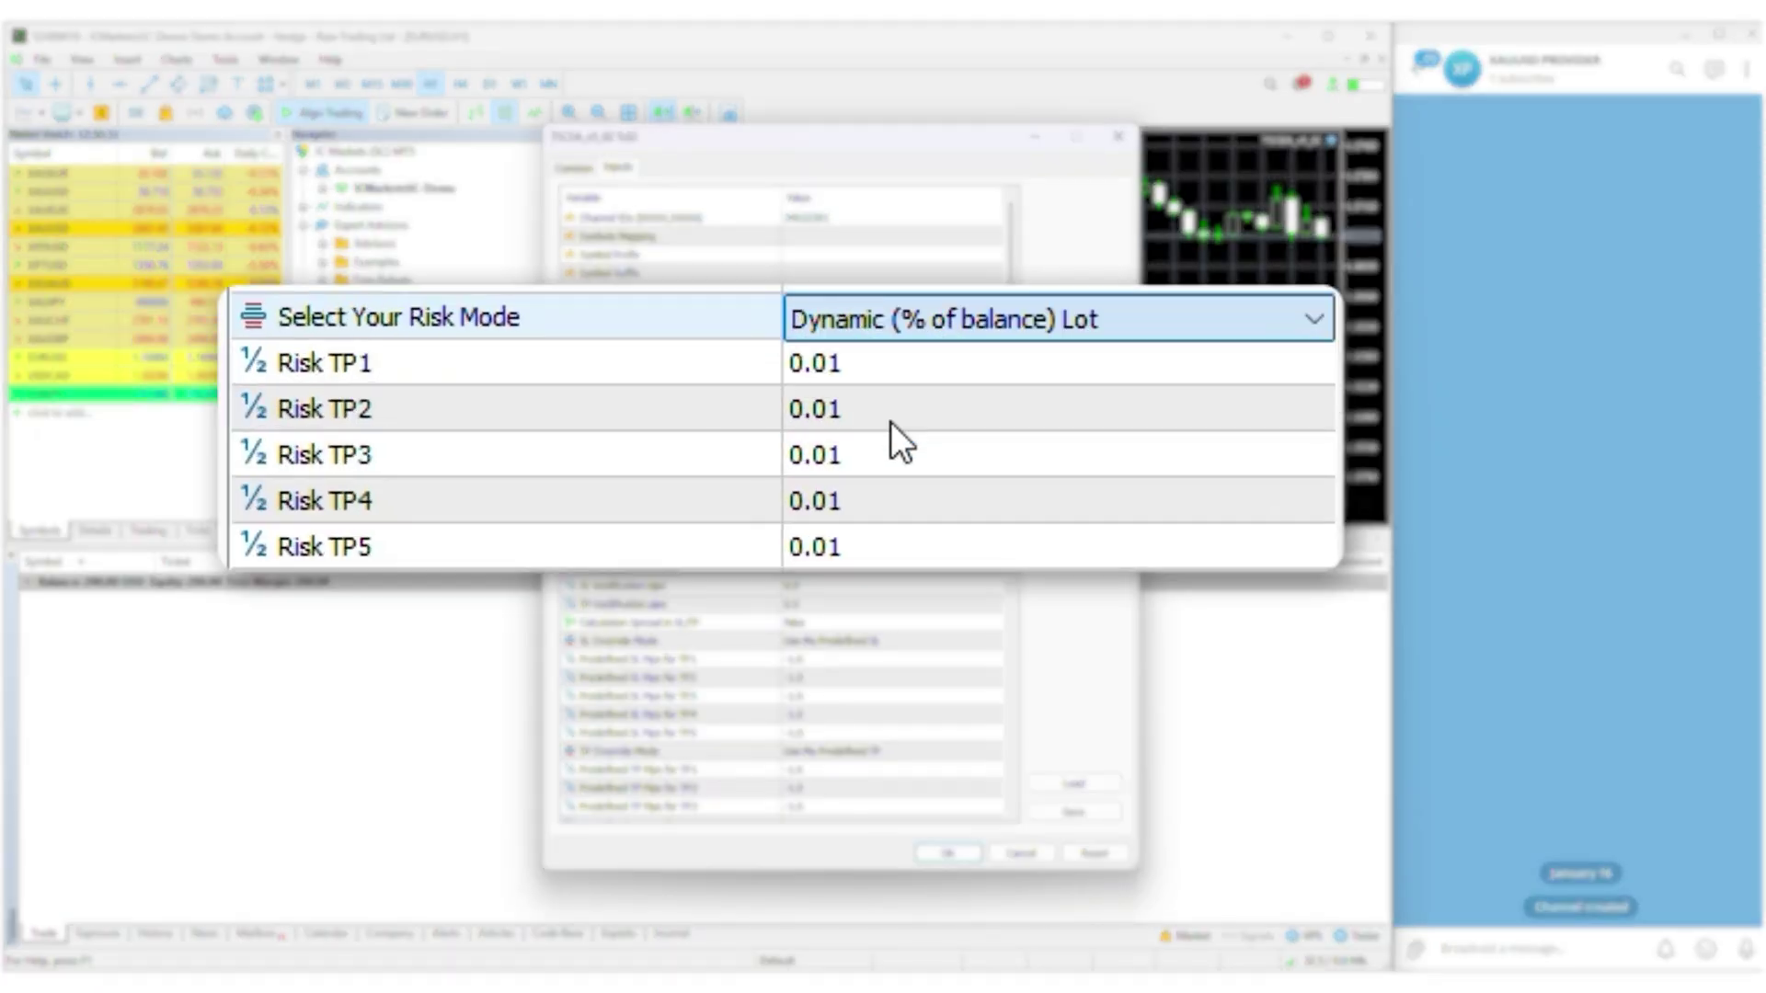
{"action": "double_click", "coordinate": [881, 366]}
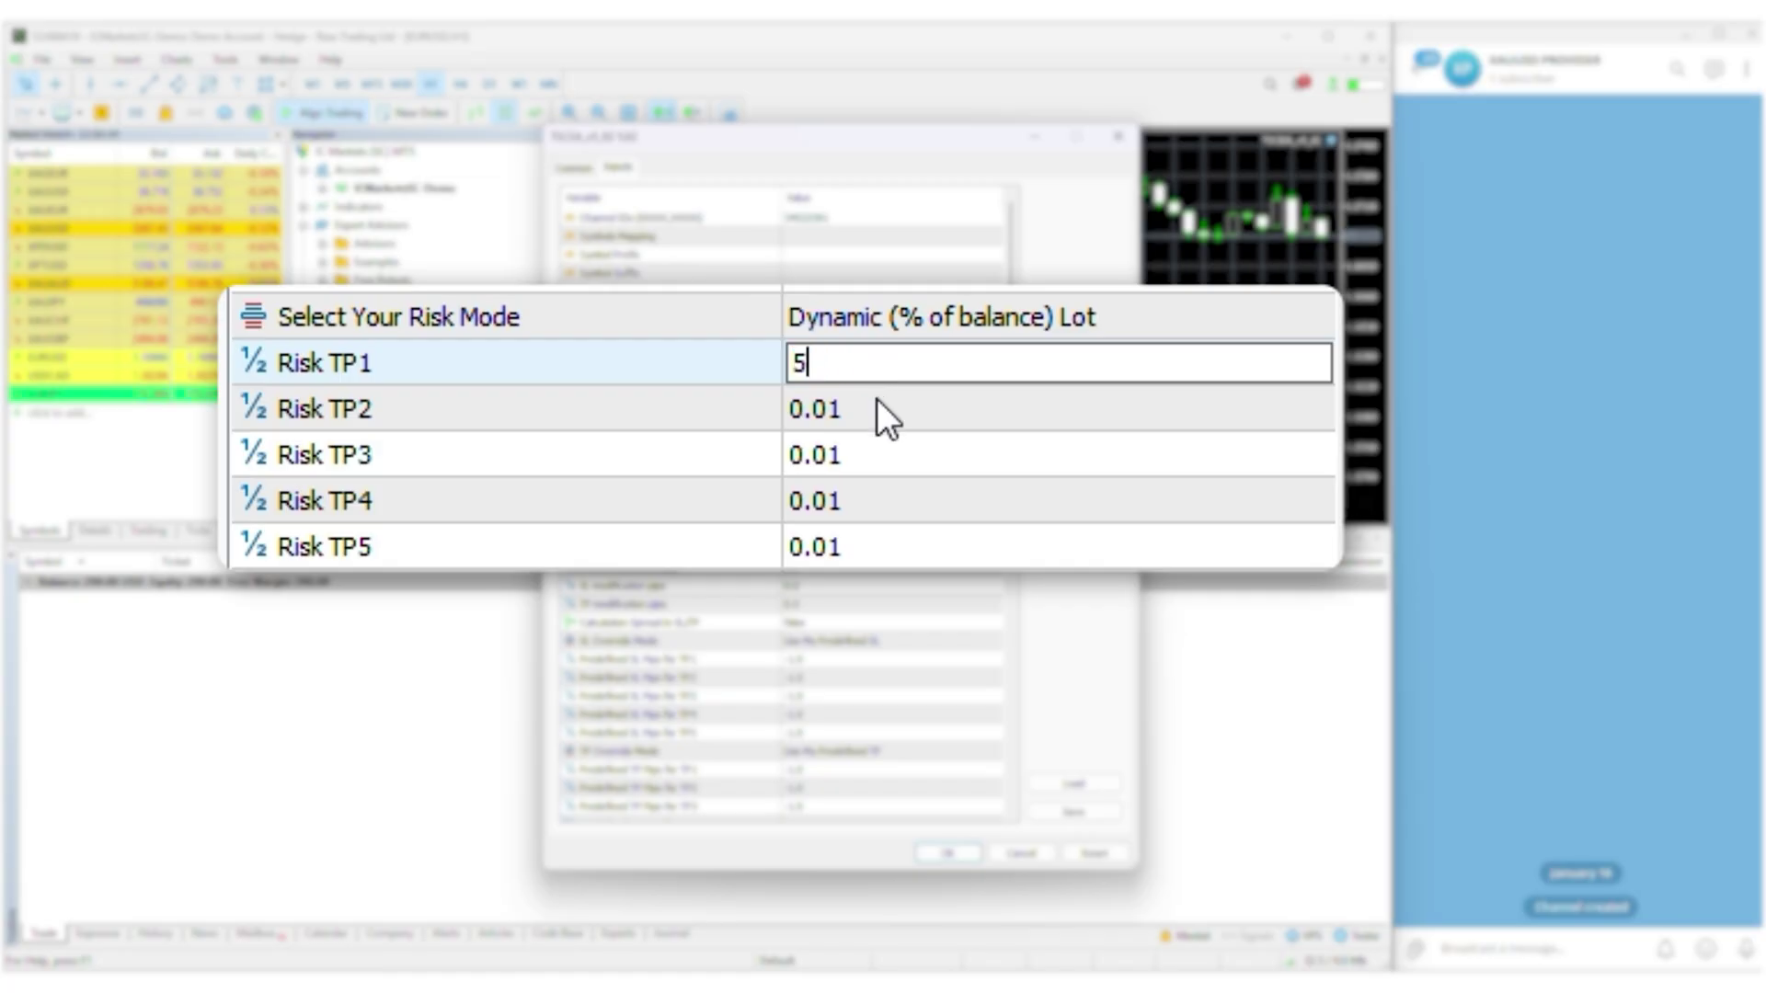
{"action": "double_click", "coordinate": [876, 406]}
{"action": "type", "text": "5"}
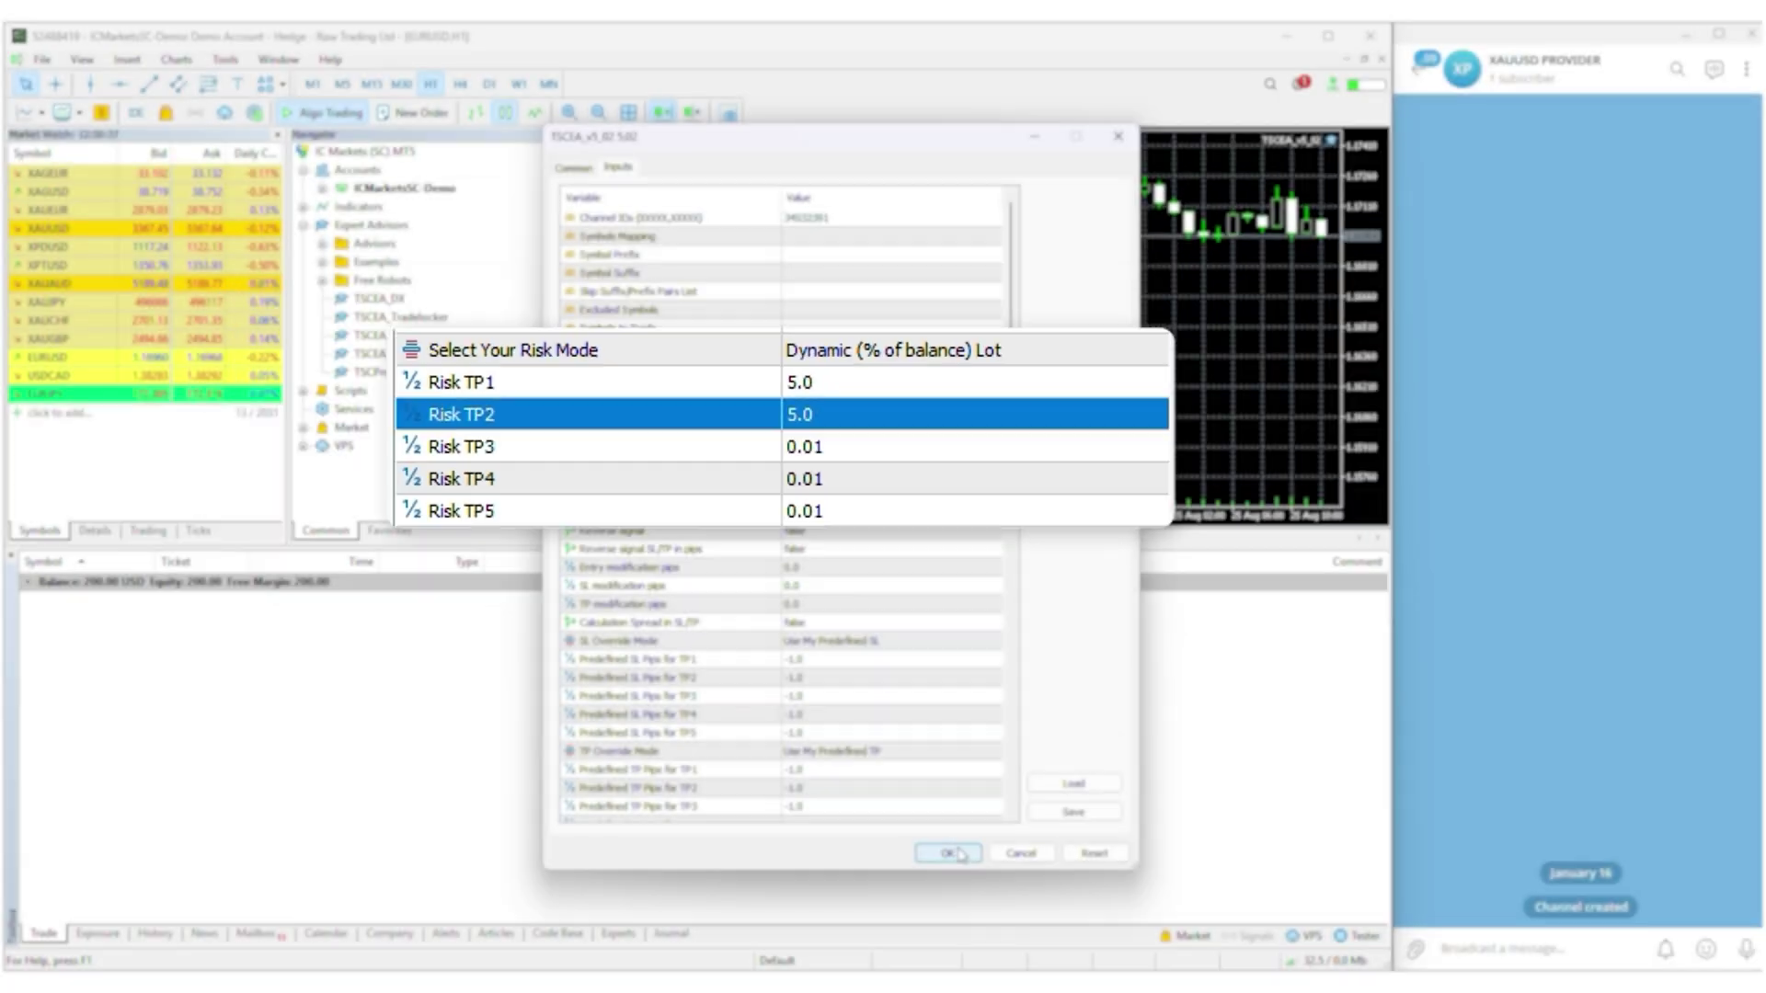
{"action": "left_click", "coordinate": [957, 847]}
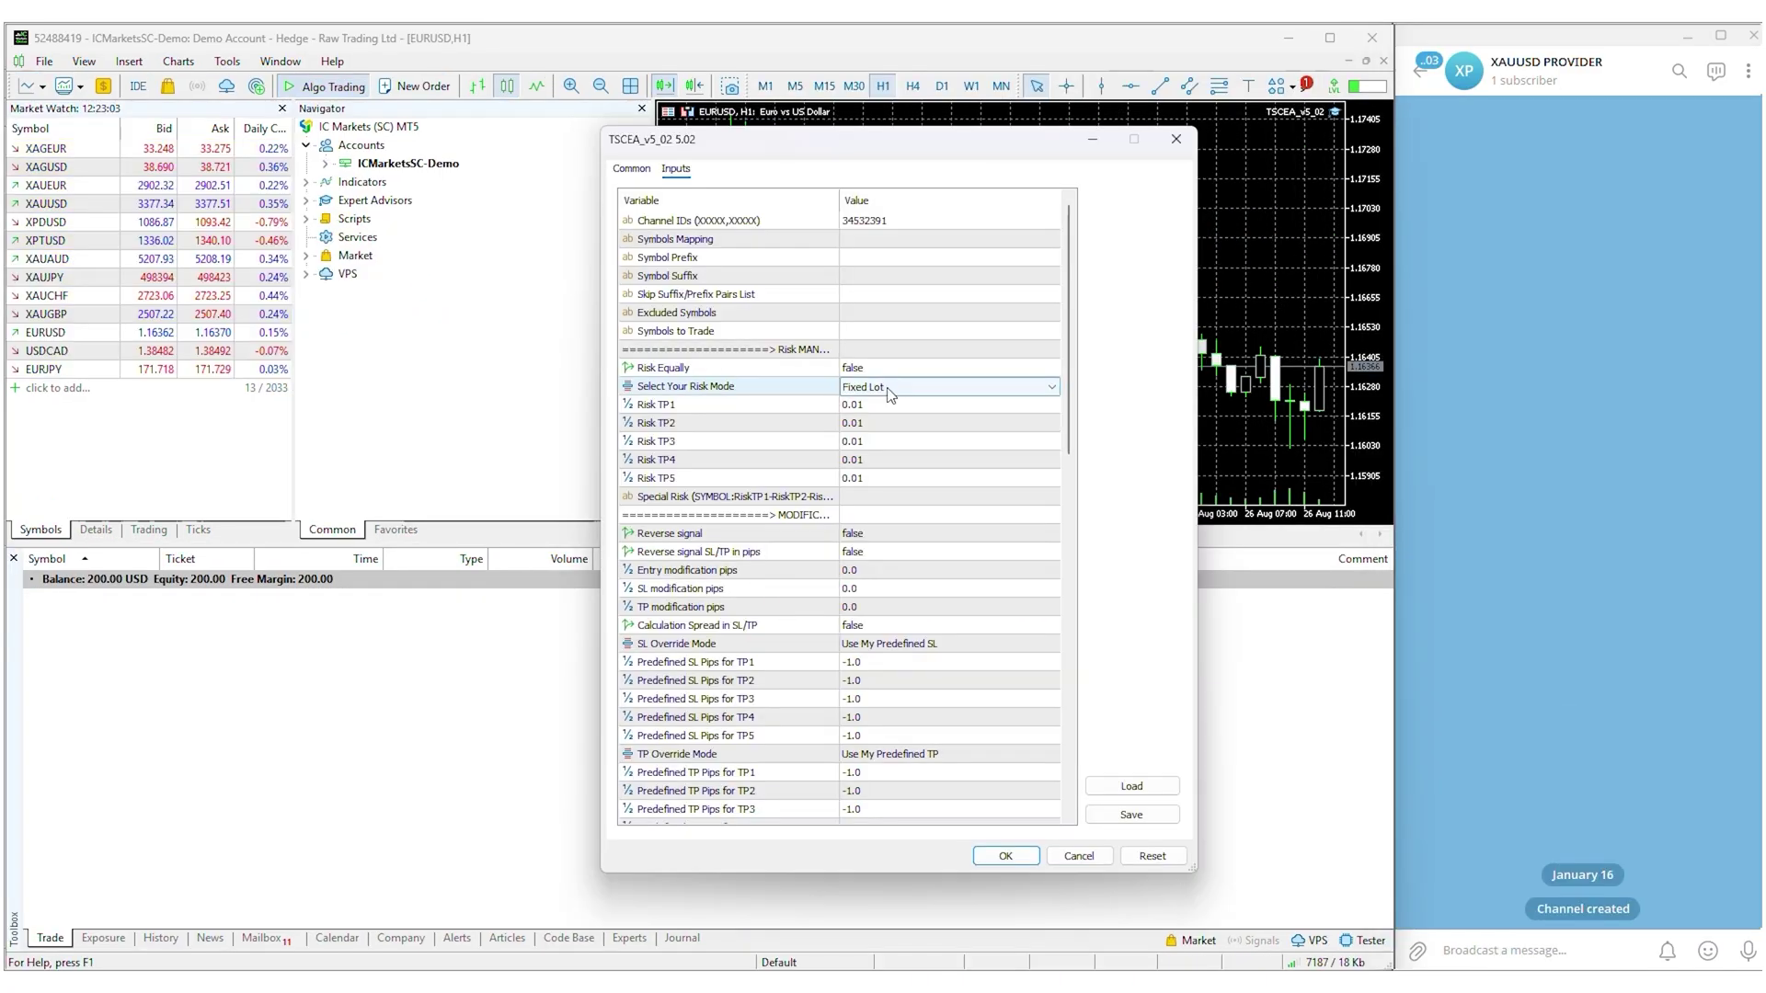
- Set the risk mode to Dynamic (money amount) Lot with Risk TP1 and Risk TP2 at 50, and apply the inputs
{"action": "left_click", "coordinate": [890, 394]}
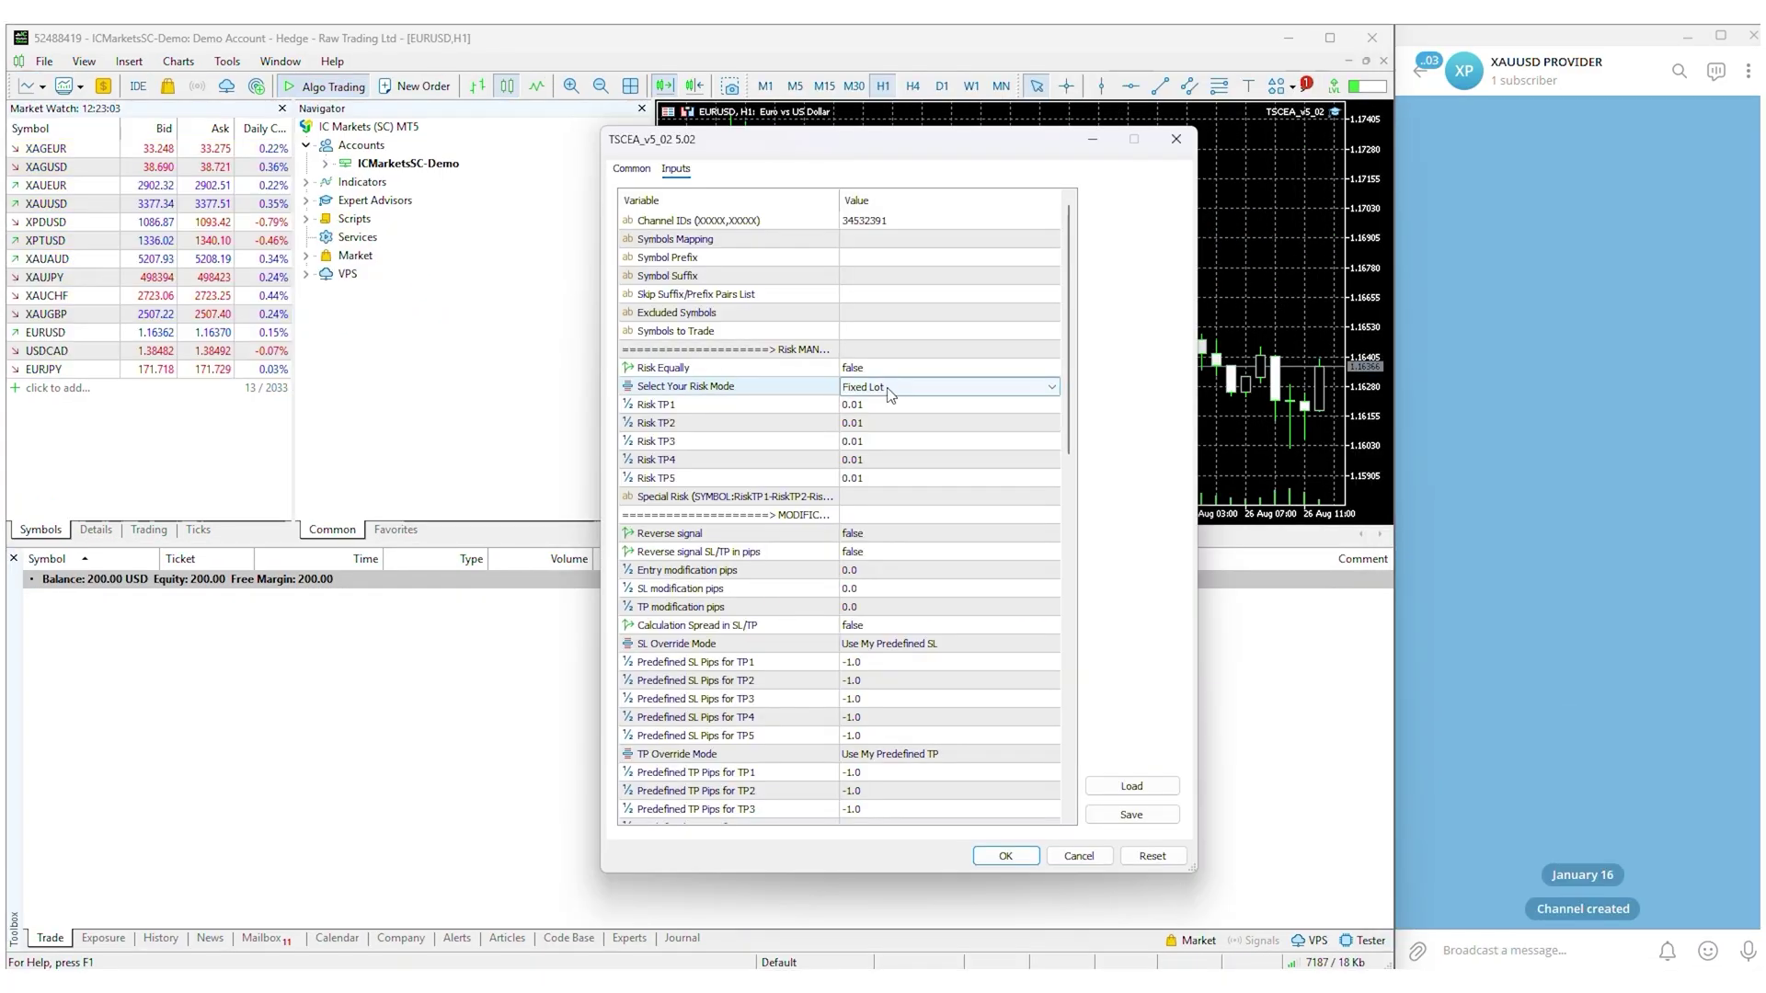
{"action": "left_click", "coordinate": [948, 395]}
{"action": "left_click", "coordinate": [945, 379]}
{"action": "left_click", "coordinate": [948, 380]}
{"action": "type", "text": "50"}
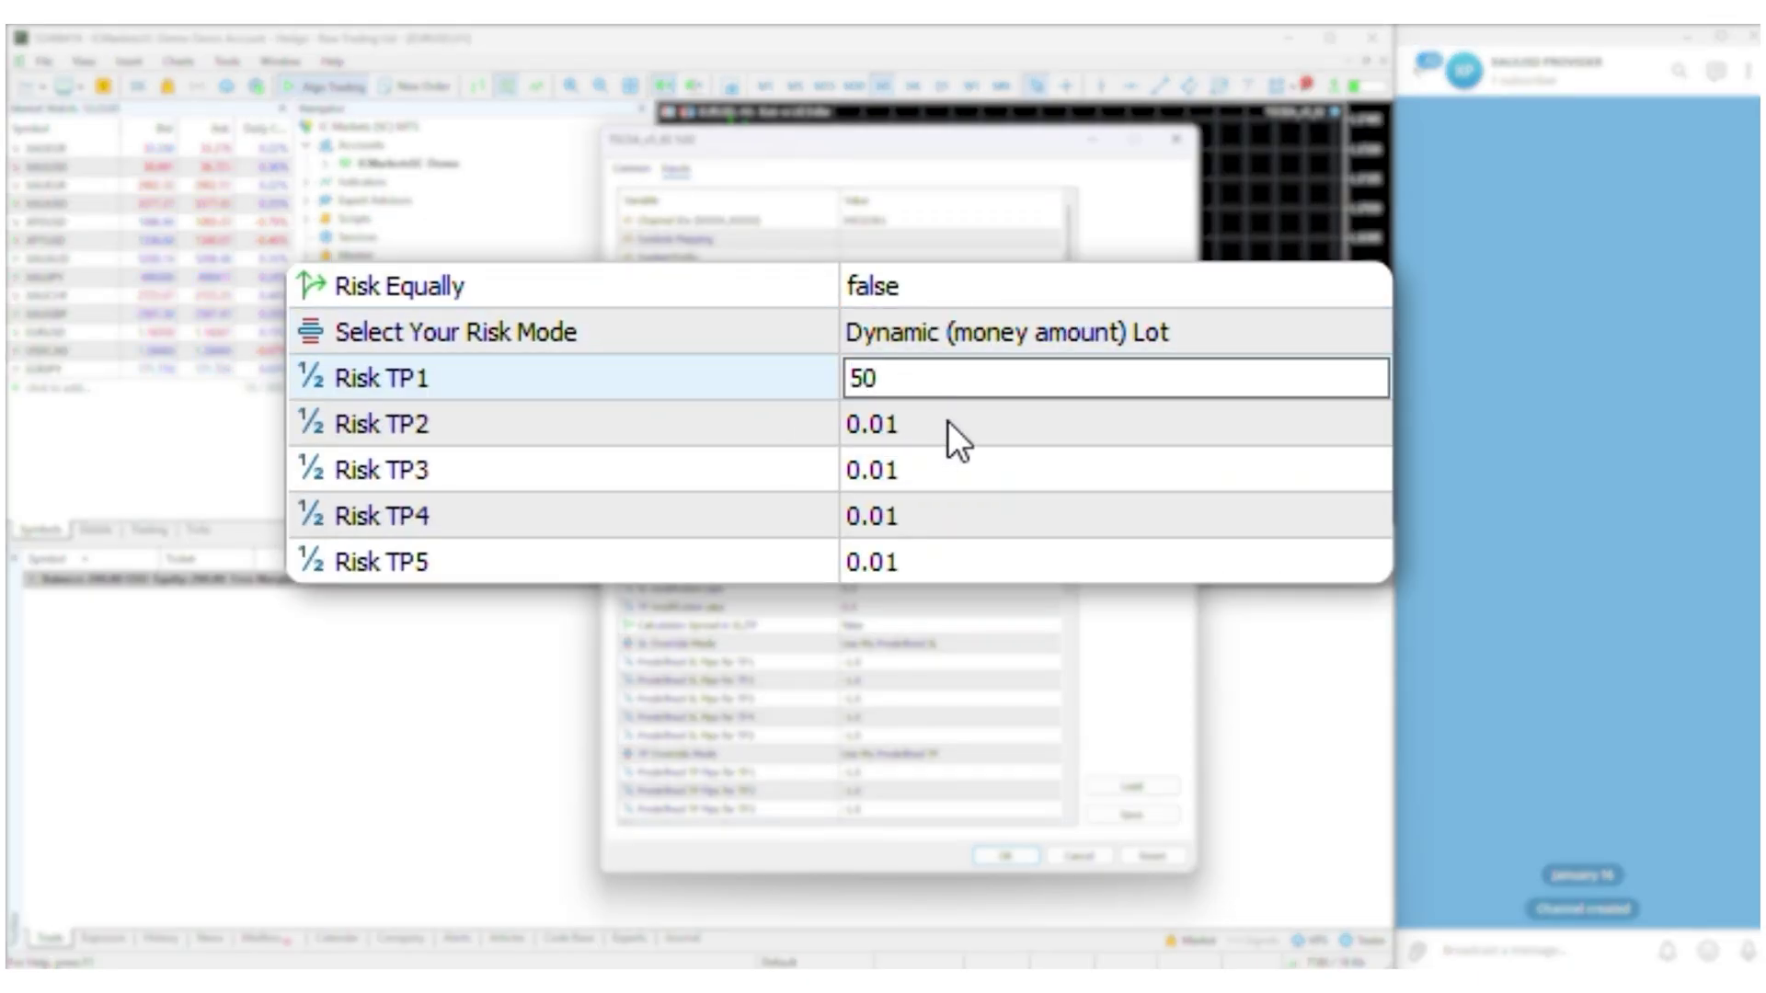
{"action": "left_click", "coordinate": [947, 423]}
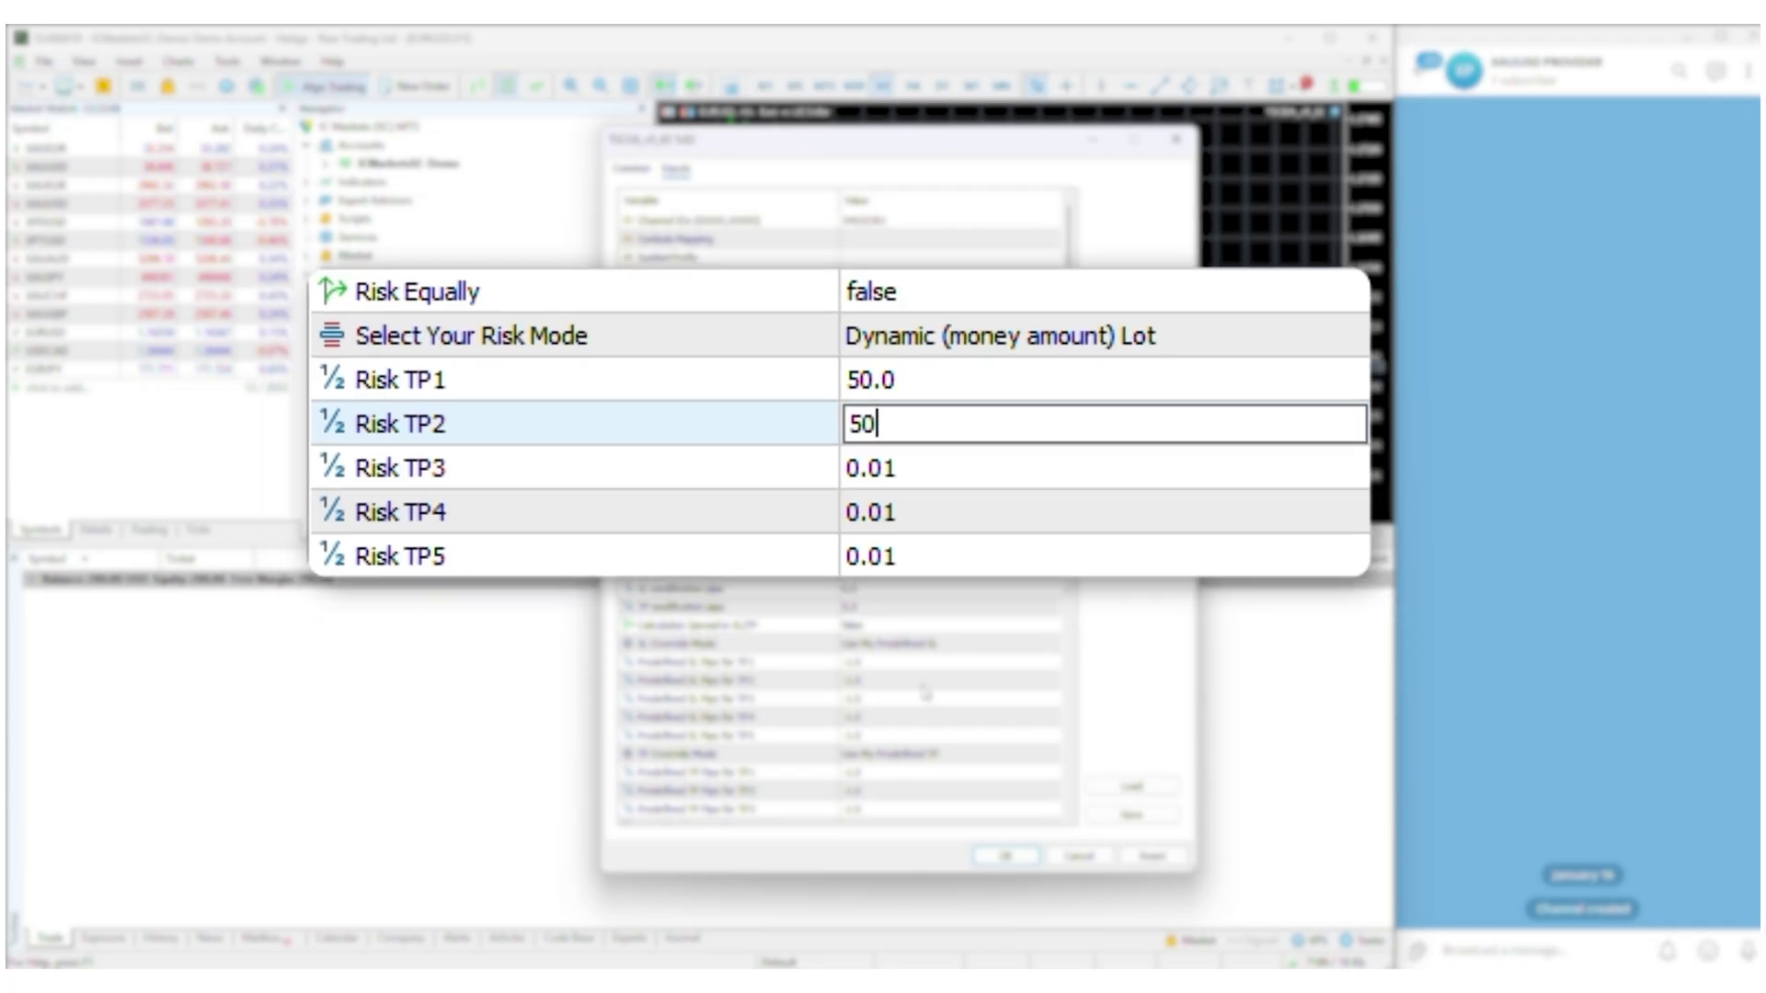
{"action": "left_click", "coordinate": [1005, 857]}
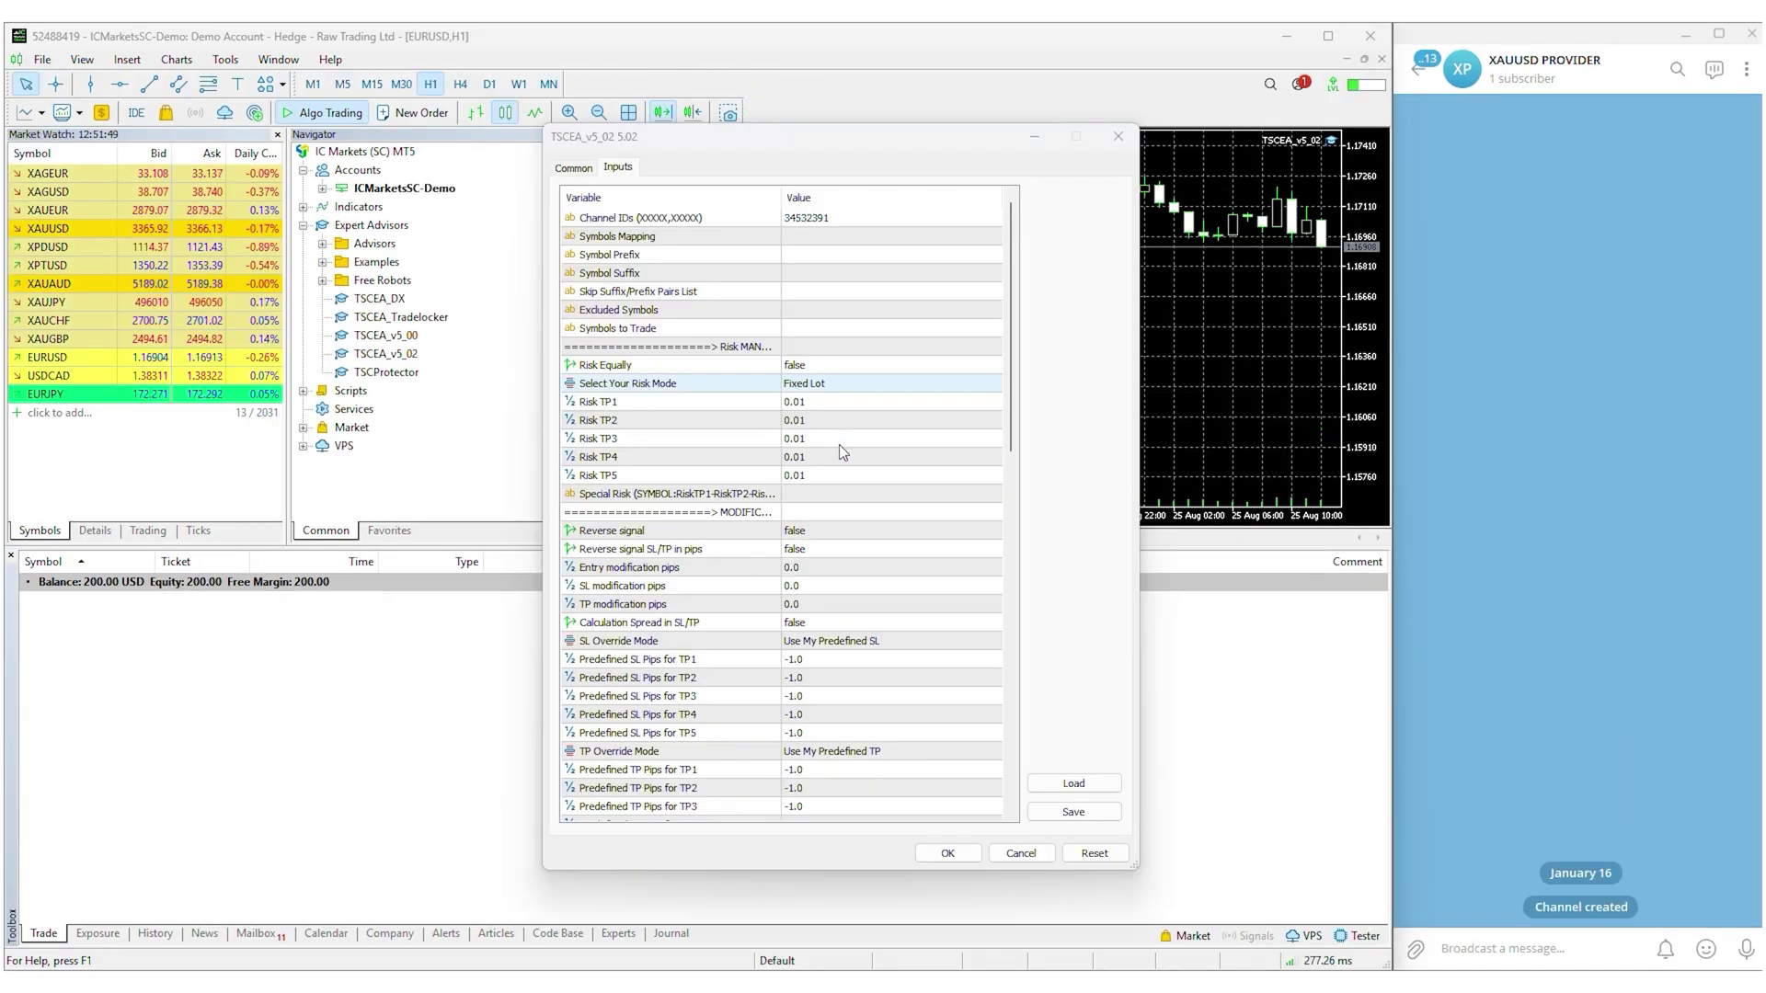
- Keep the risk mode at Fixed Lot, set Risk TP1 and Risk TP2 to 0.03, and apply the inputs
{"action": "left_click", "coordinate": [821, 385]}
{"action": "left_click", "coordinate": [824, 402]}
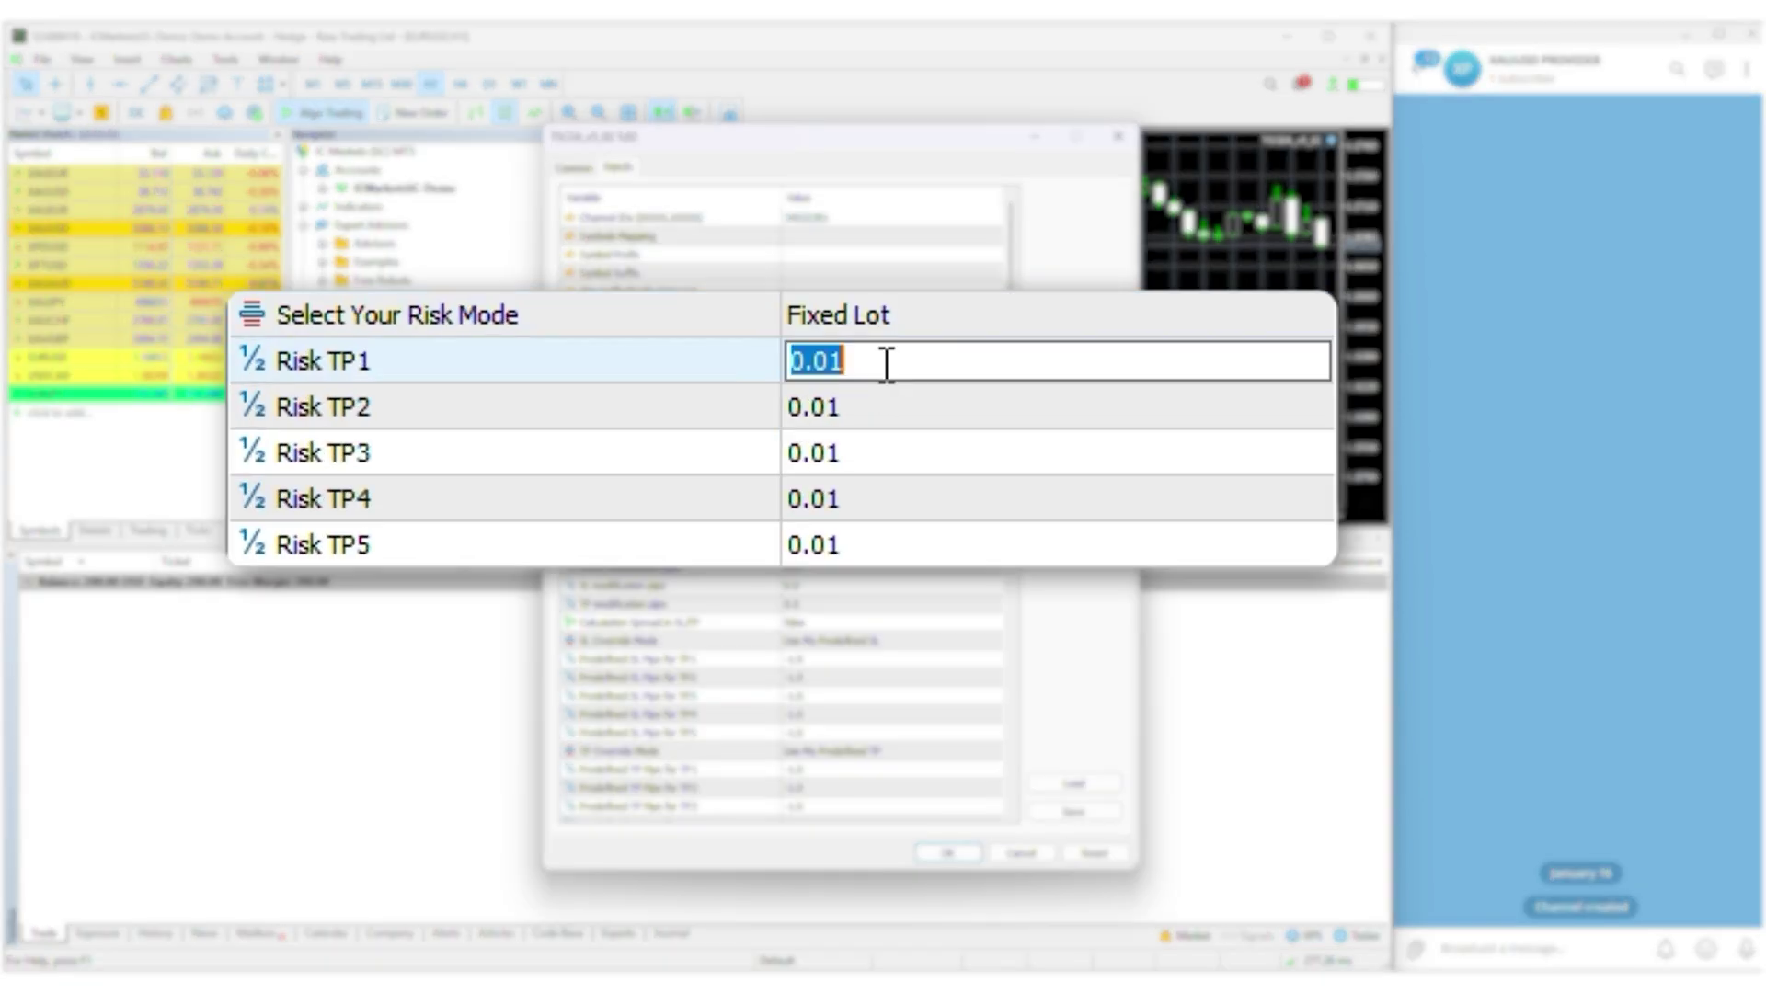
{"action": "double_click", "coordinate": [856, 406]}
{"action": "type", "text": "0.03"}
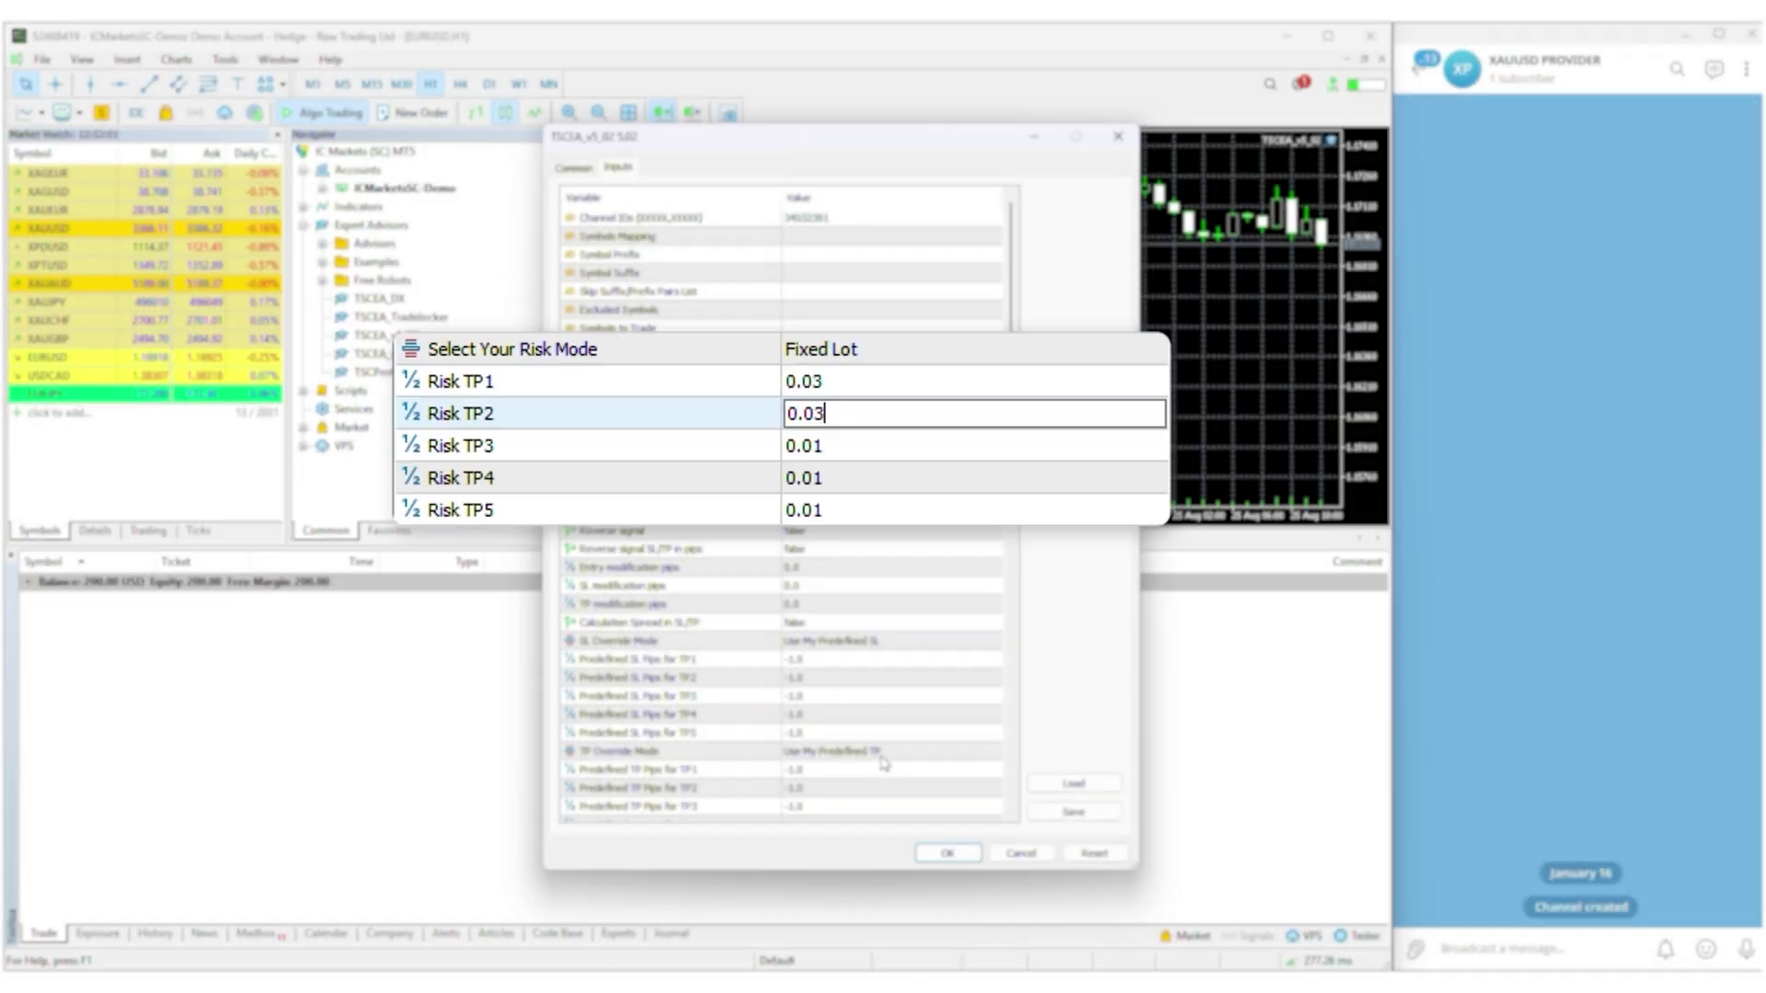
{"action": "left_click", "coordinate": [941, 851]}
{"action": "left_click", "coordinate": [1445, 937]}
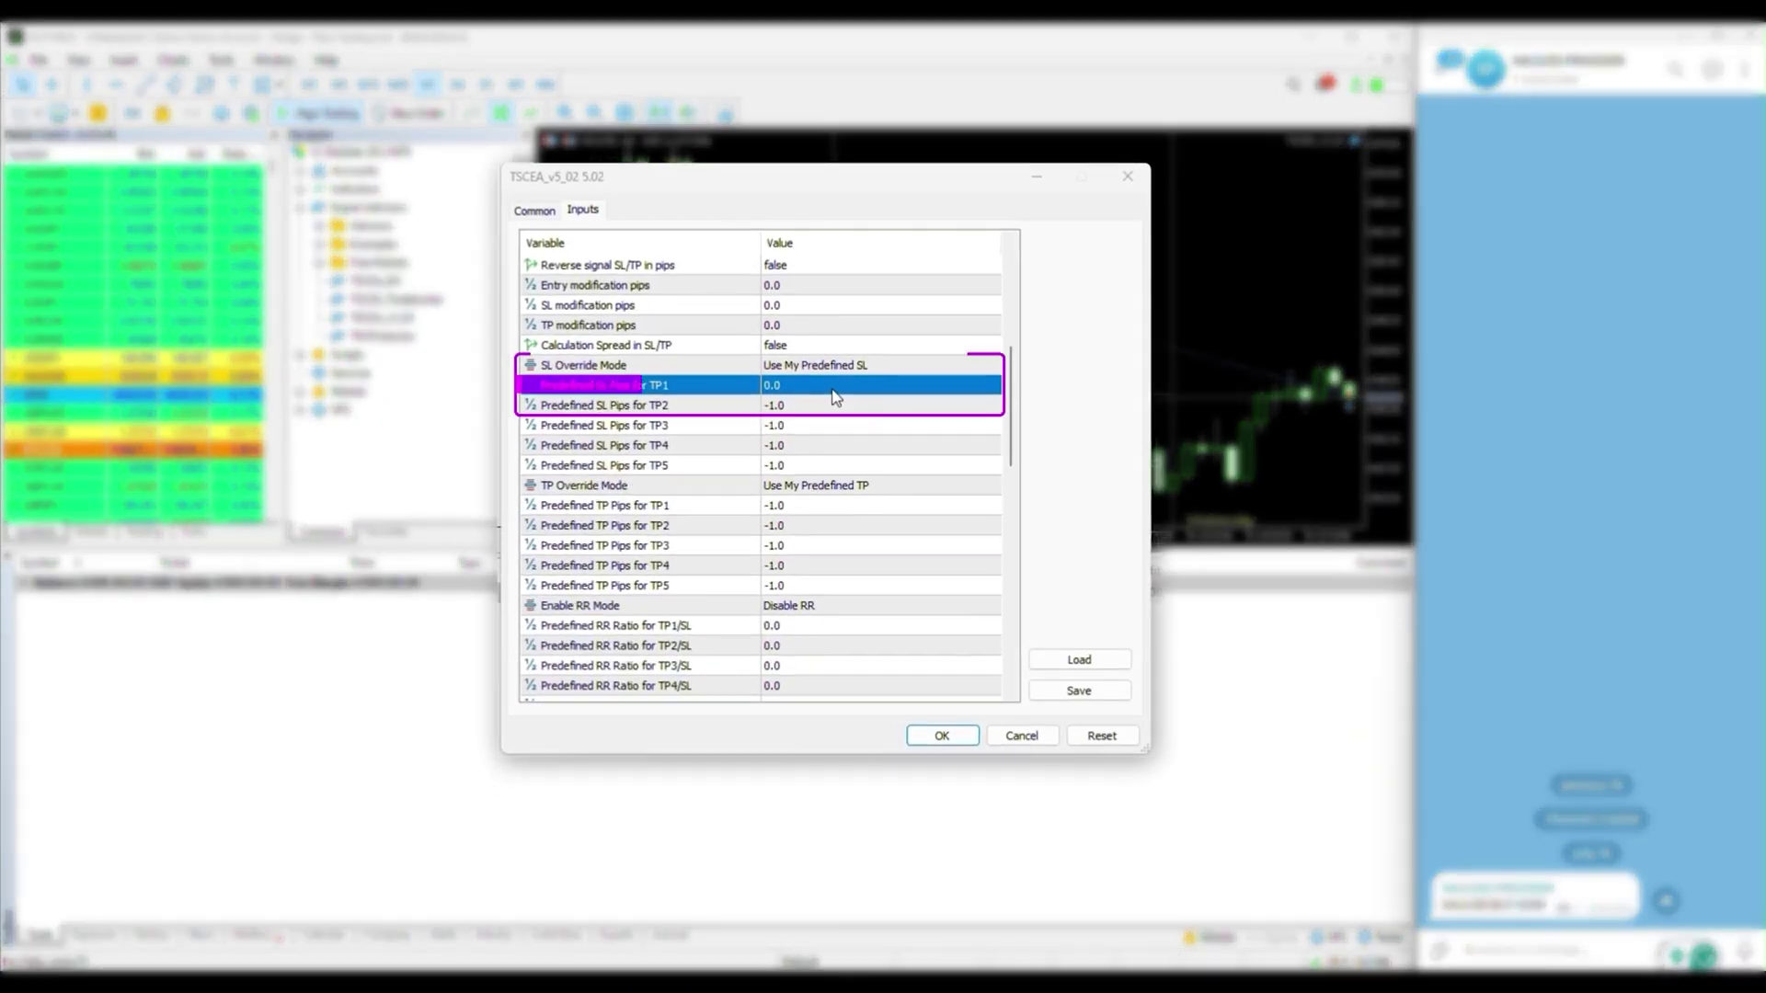
- Set the predefined SL pips to 20 for TP1 and 30 for TP2, the TP1 take-profit pips to 40, and apply the inputs
{"action": "double_click", "coordinate": [833, 387]}
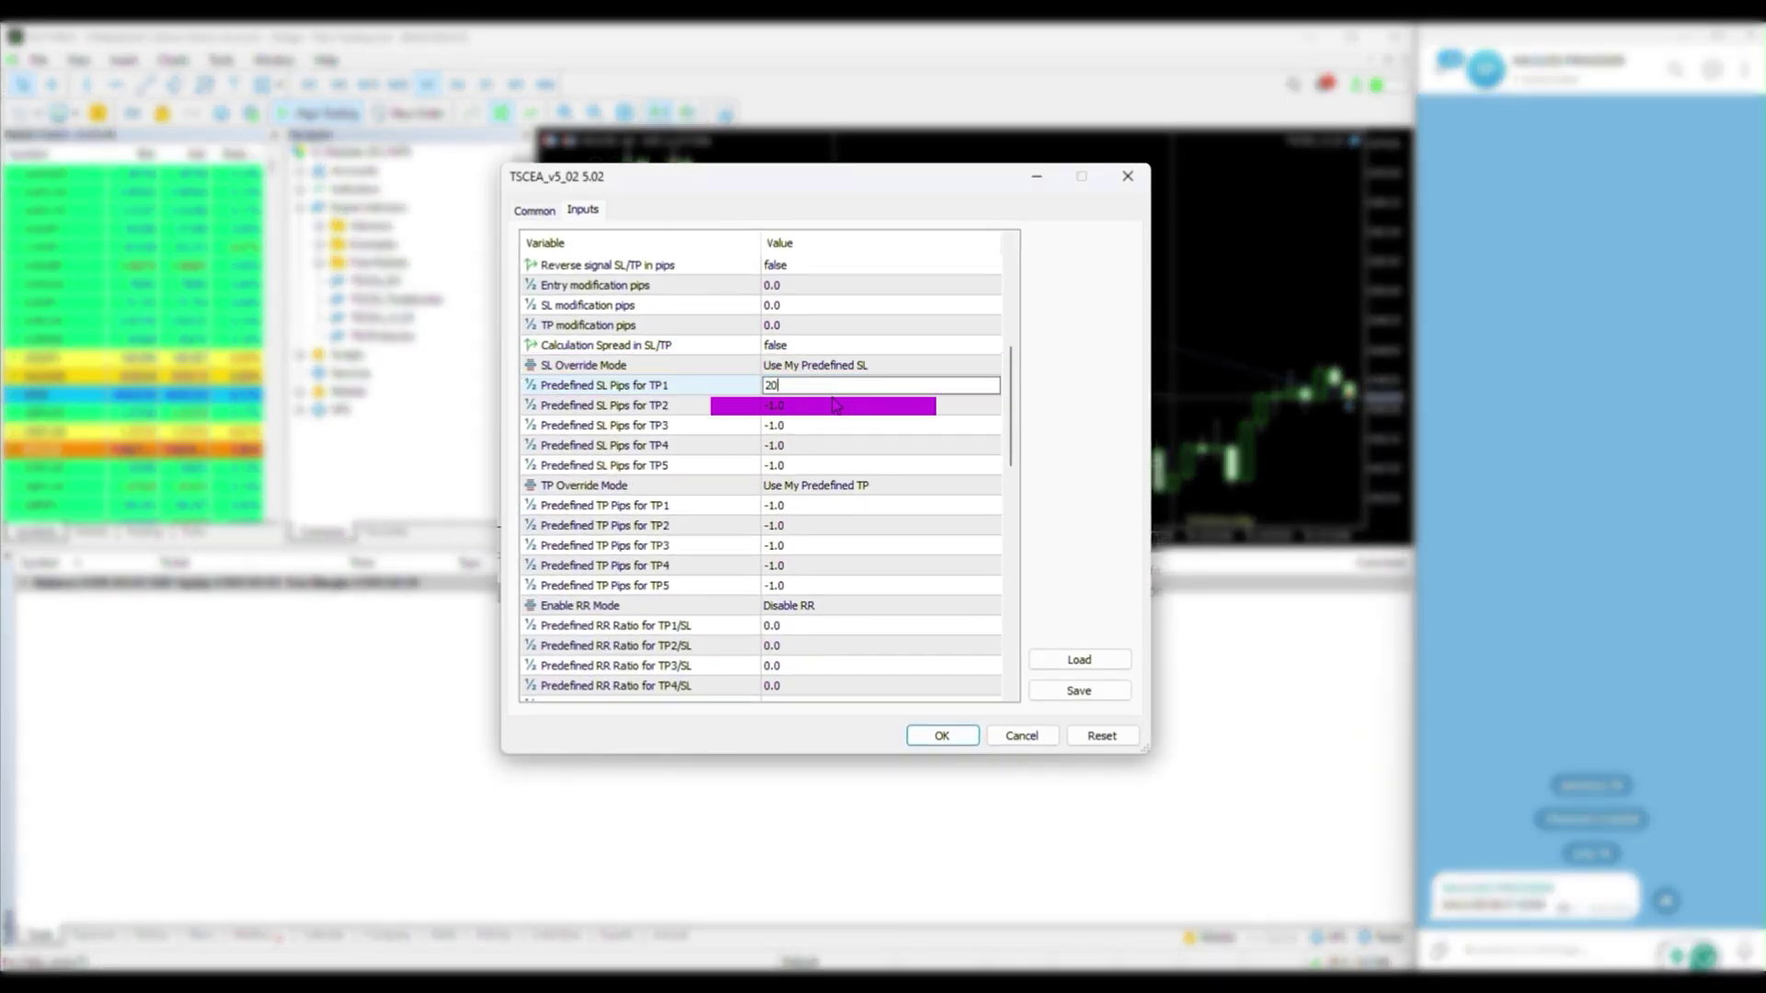
{"action": "type", "text": "30"}
{"action": "double_click", "coordinate": [835, 505]}
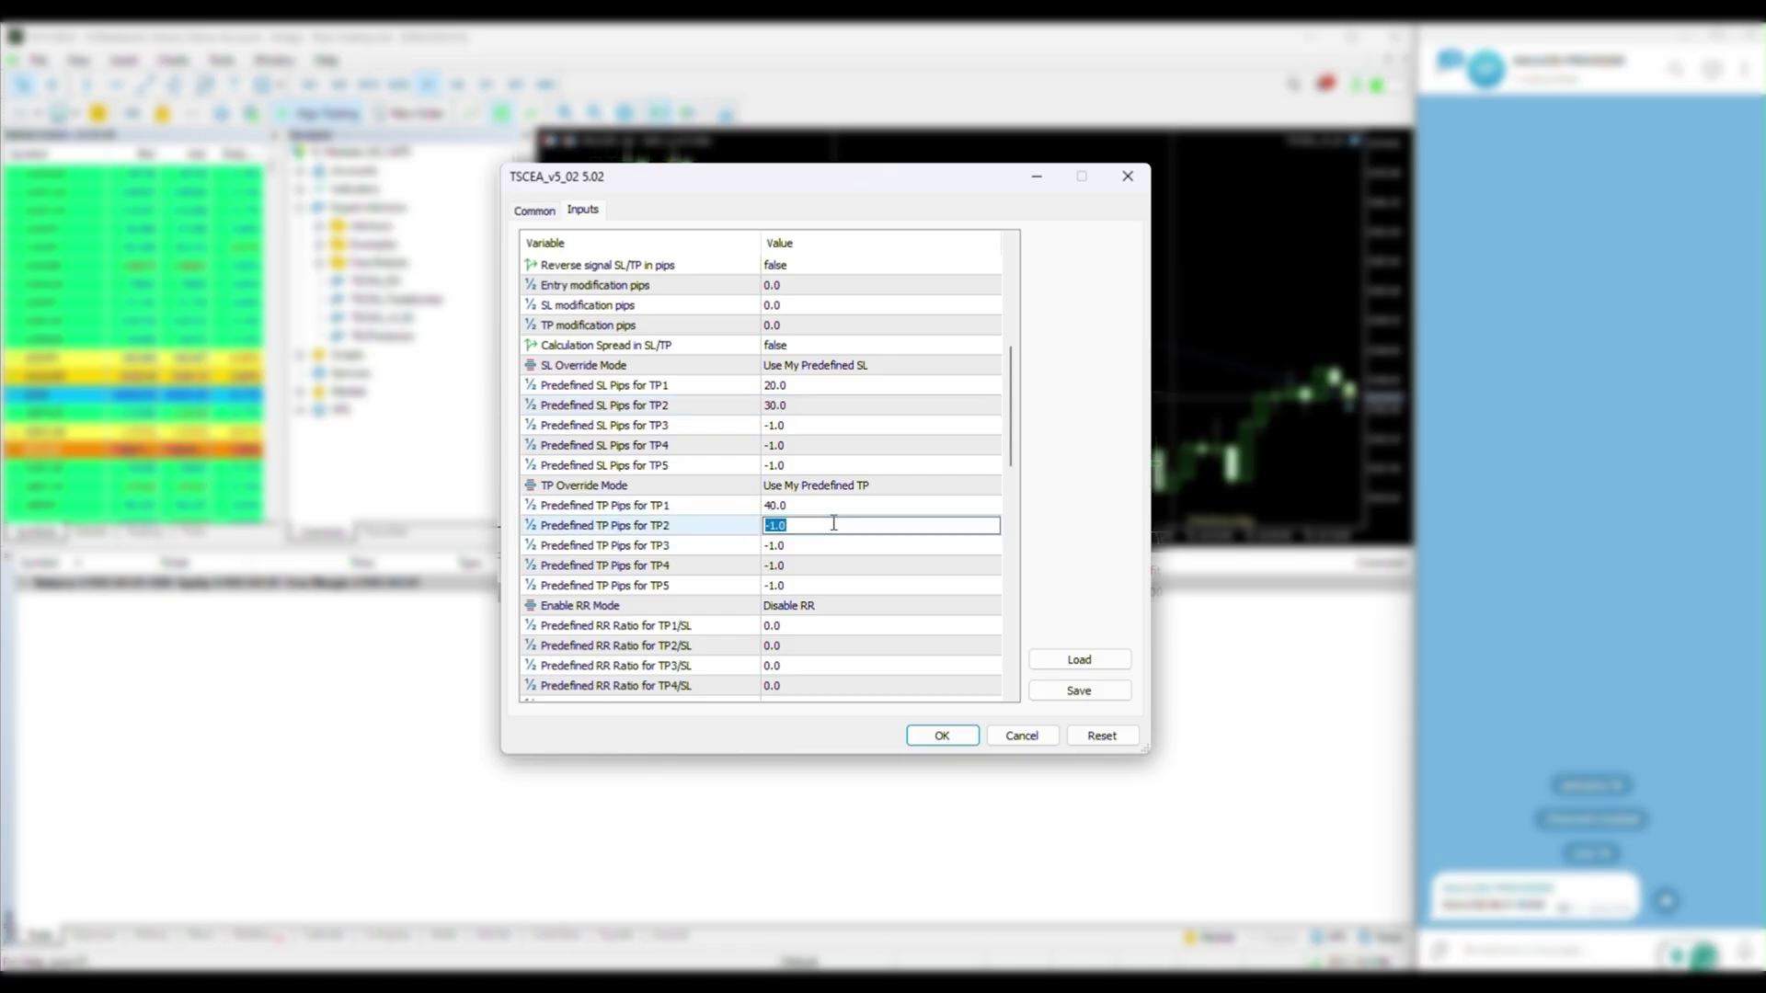
{"action": "left_click", "coordinate": [920, 734]}
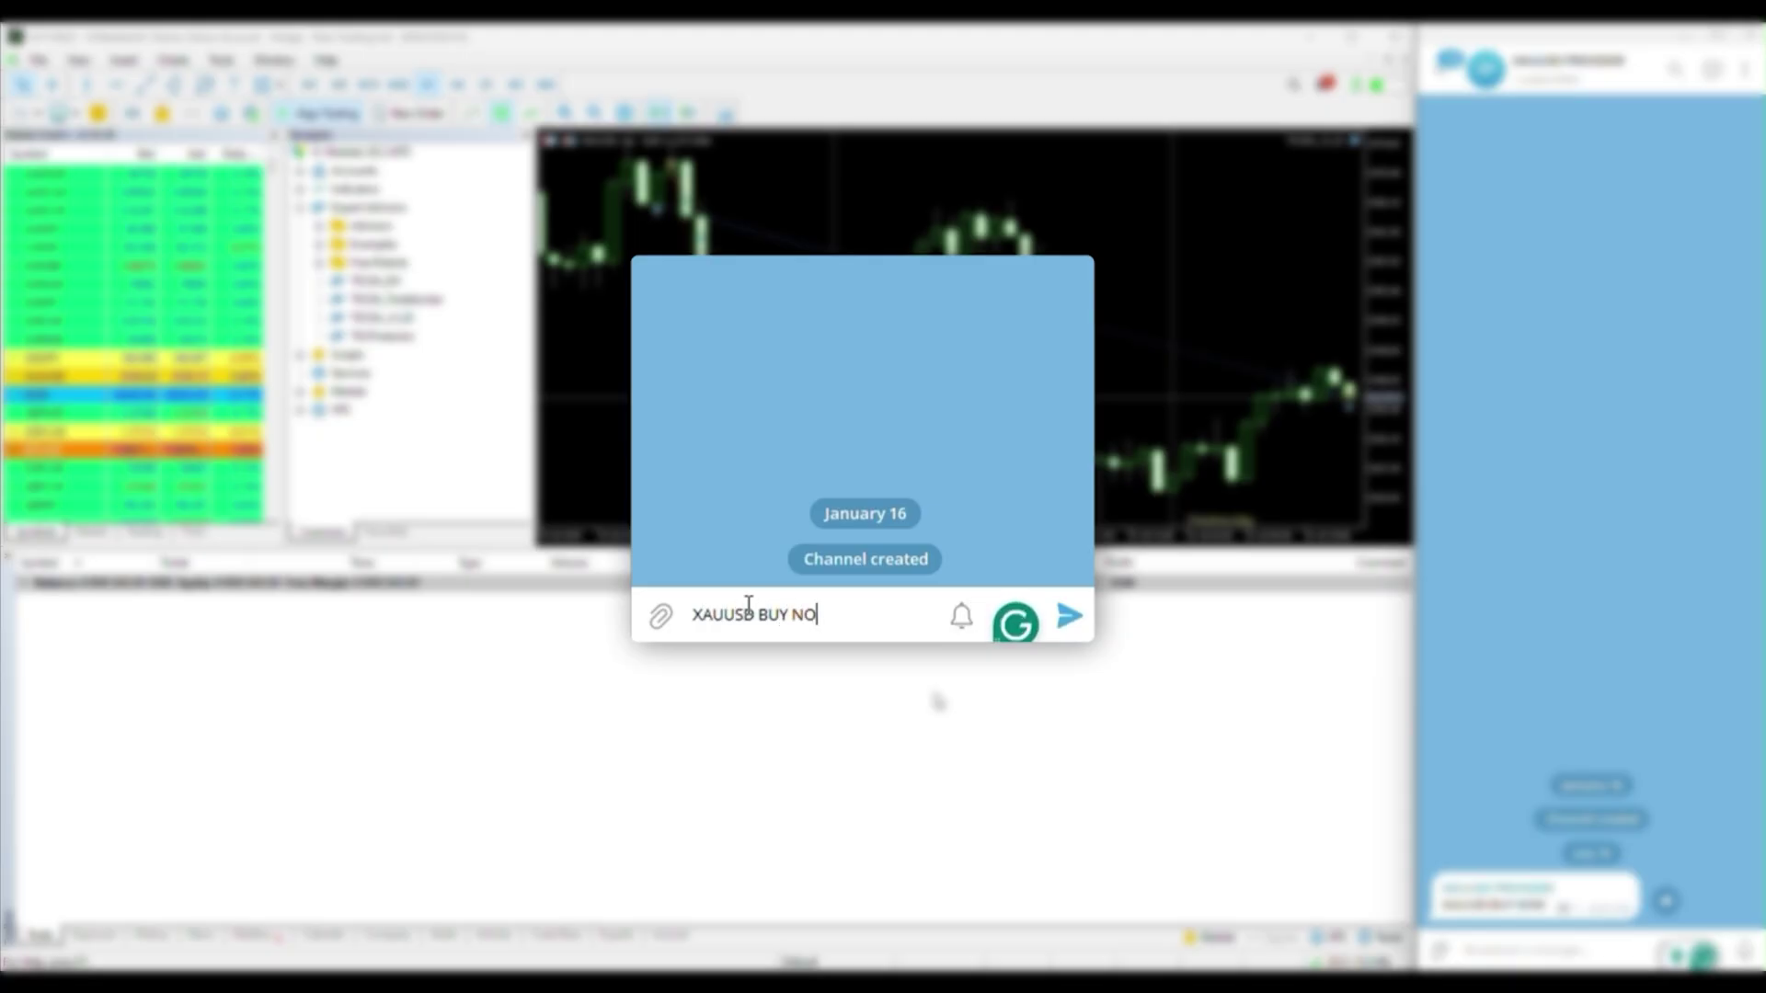
- Broadcast the signal "XAUUSD BUY NOW" in the provider channel
{"action": "type", "text": "W"}
{"action": "key", "text": "Return"}
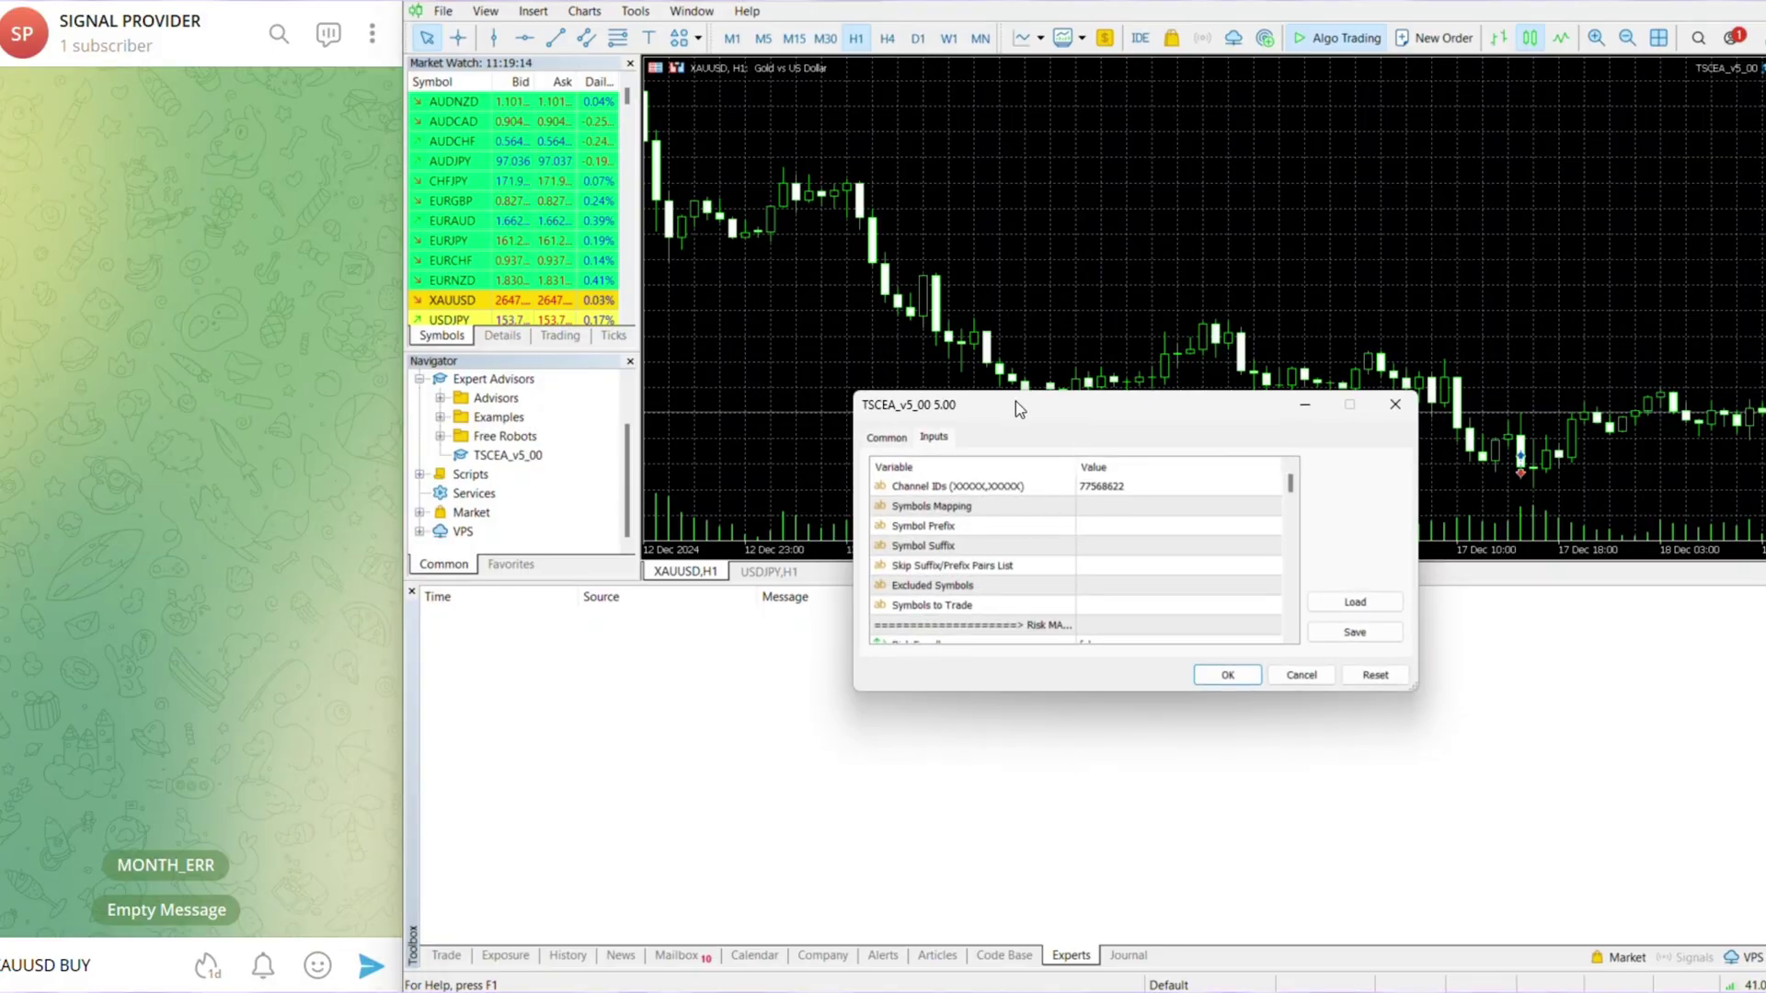
- Set SL Override Mode to "If Only SL Not Provided" in the TSCEA_v5_00 inputs
{"action": "left_click_drag", "start_coordinate": [1016, 401], "coordinate": [765, 184]}
{"action": "scroll", "coordinate": [930, 311], "scroll_direction": "down", "scroll_amount": 2}
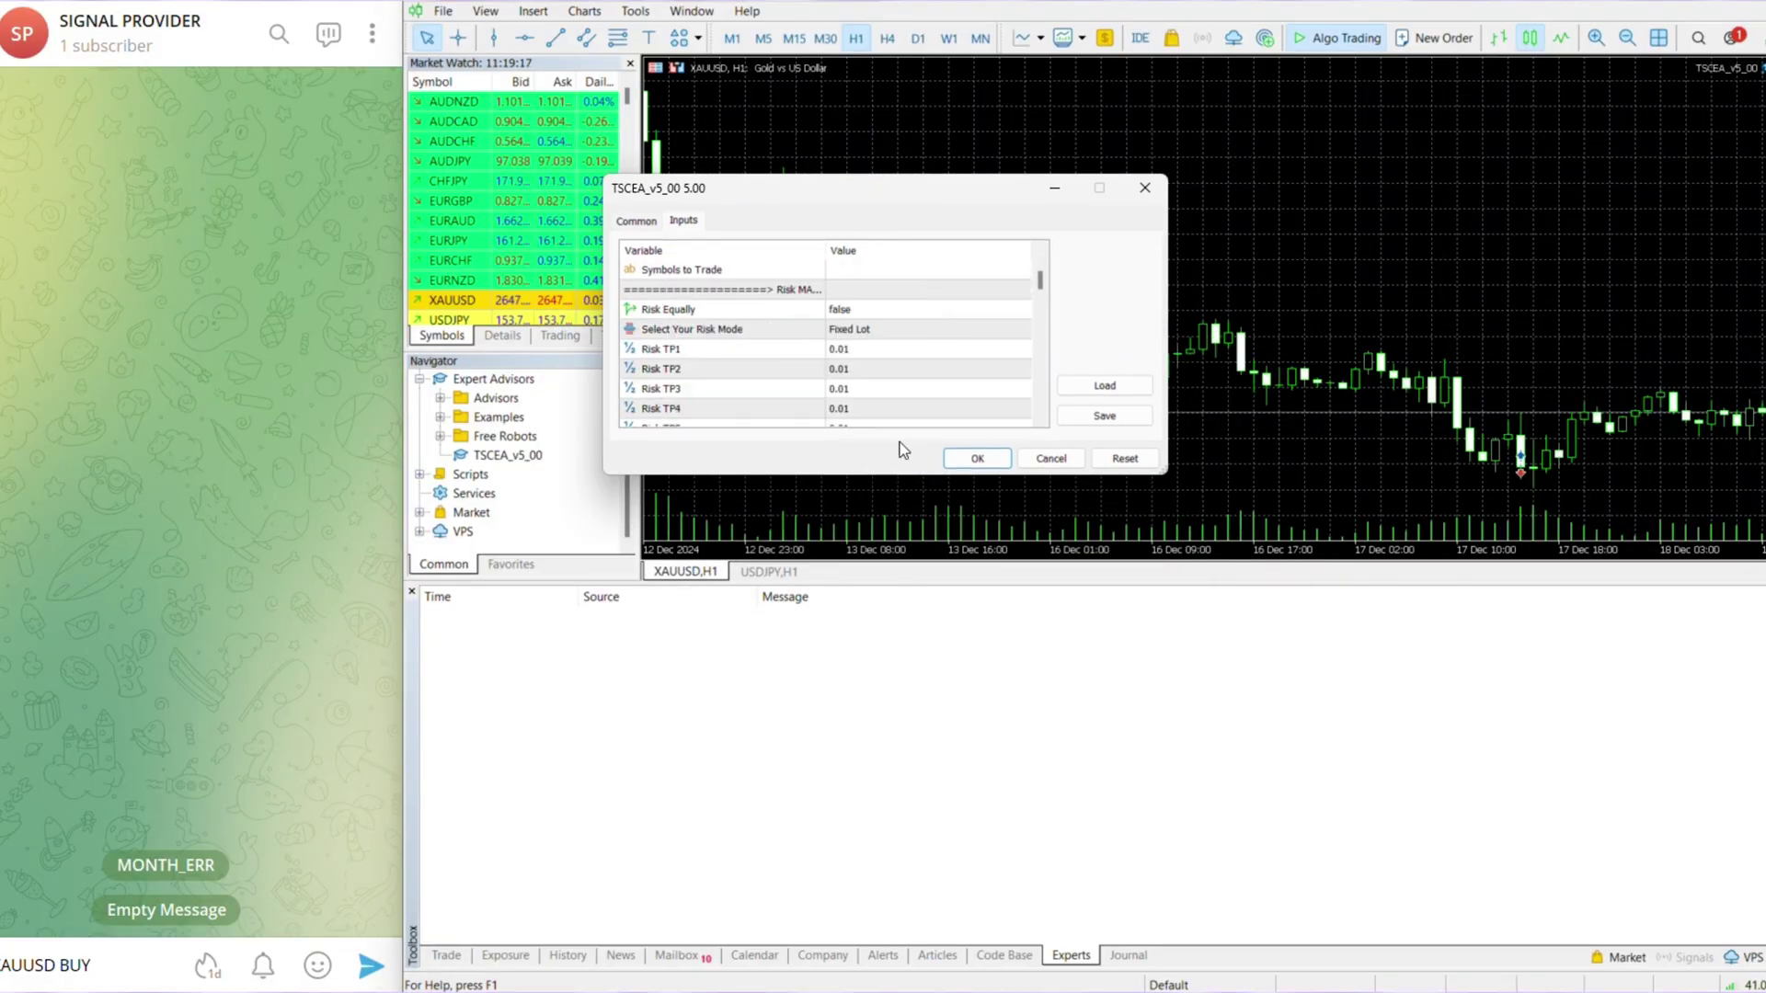
{"action": "scroll", "coordinate": [879, 389], "scroll_direction": "down", "scroll_amount": 10}
{"action": "left_click", "coordinate": [848, 314]}
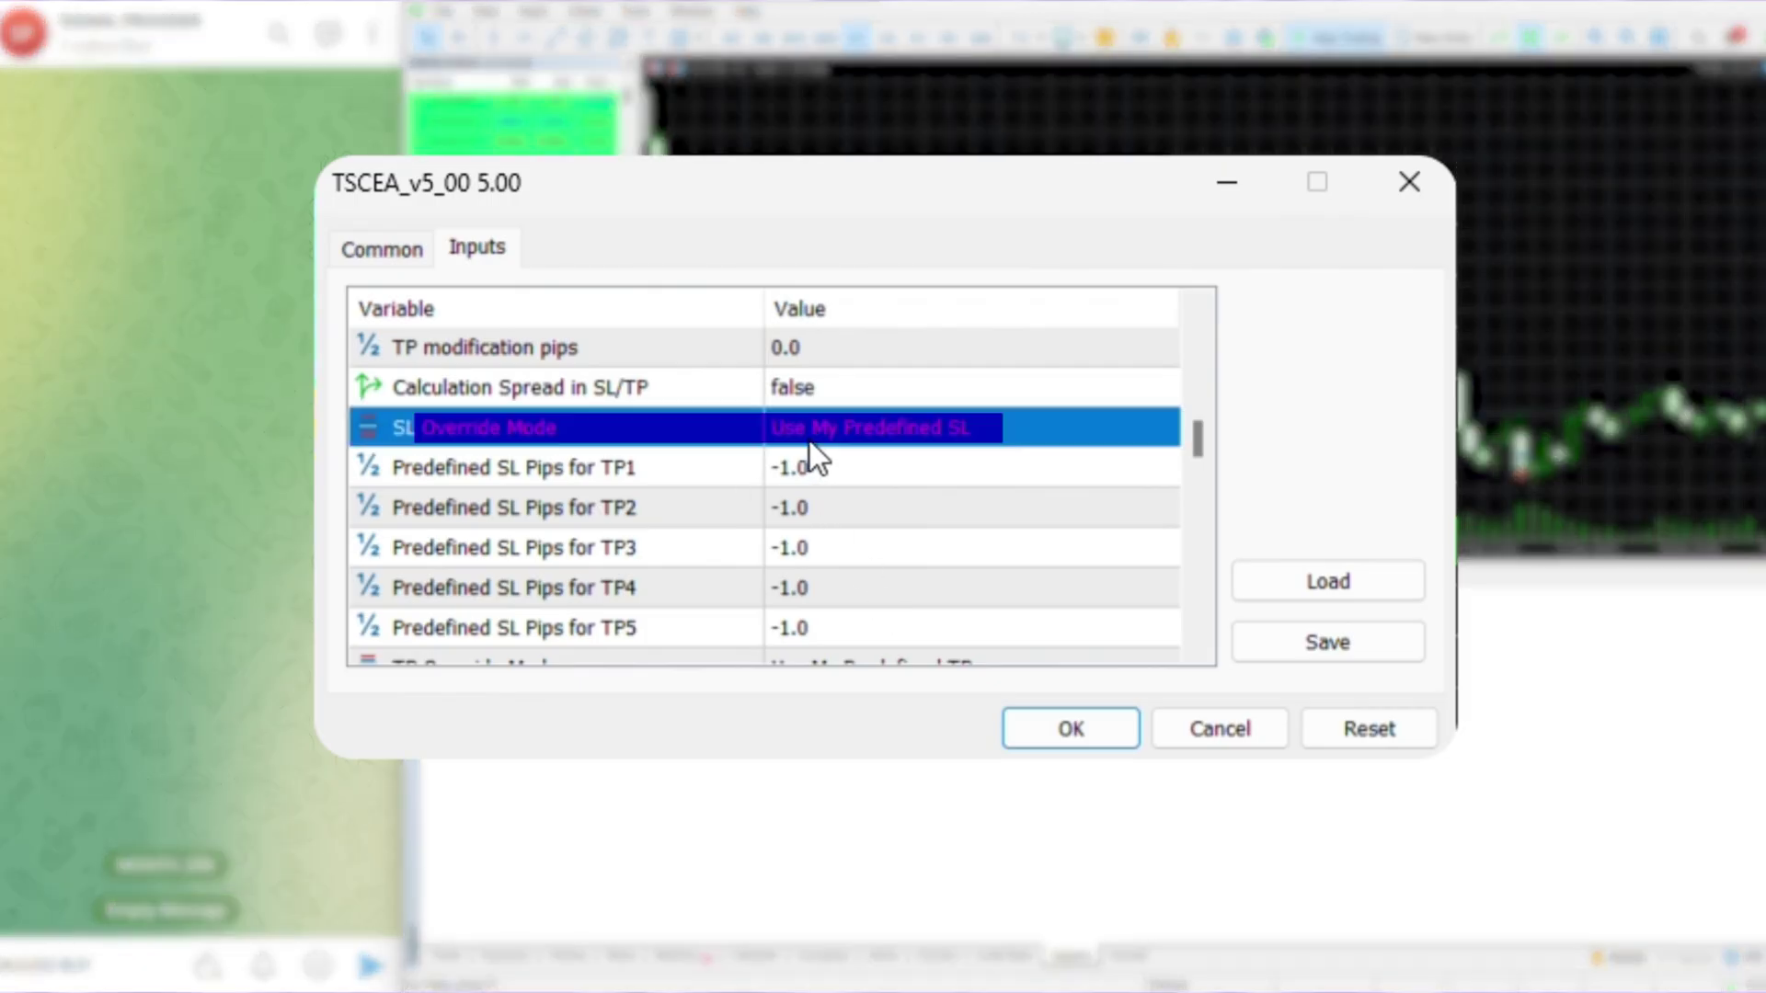
{"action": "left_click", "coordinate": [809, 440]}
{"action": "left_click", "coordinate": [811, 471]}
- Set the predefined SL pips for TP1, TP2 and TP3 to 0
{"action": "left_click", "coordinate": [812, 477]}
{"action": "left_click", "coordinate": [812, 477]}
{"action": "type", "text": "0"}
{"action": "left_click", "coordinate": [811, 504]}
{"action": "left_click", "coordinate": [811, 502]}
{"action": "type", "text": "0"}
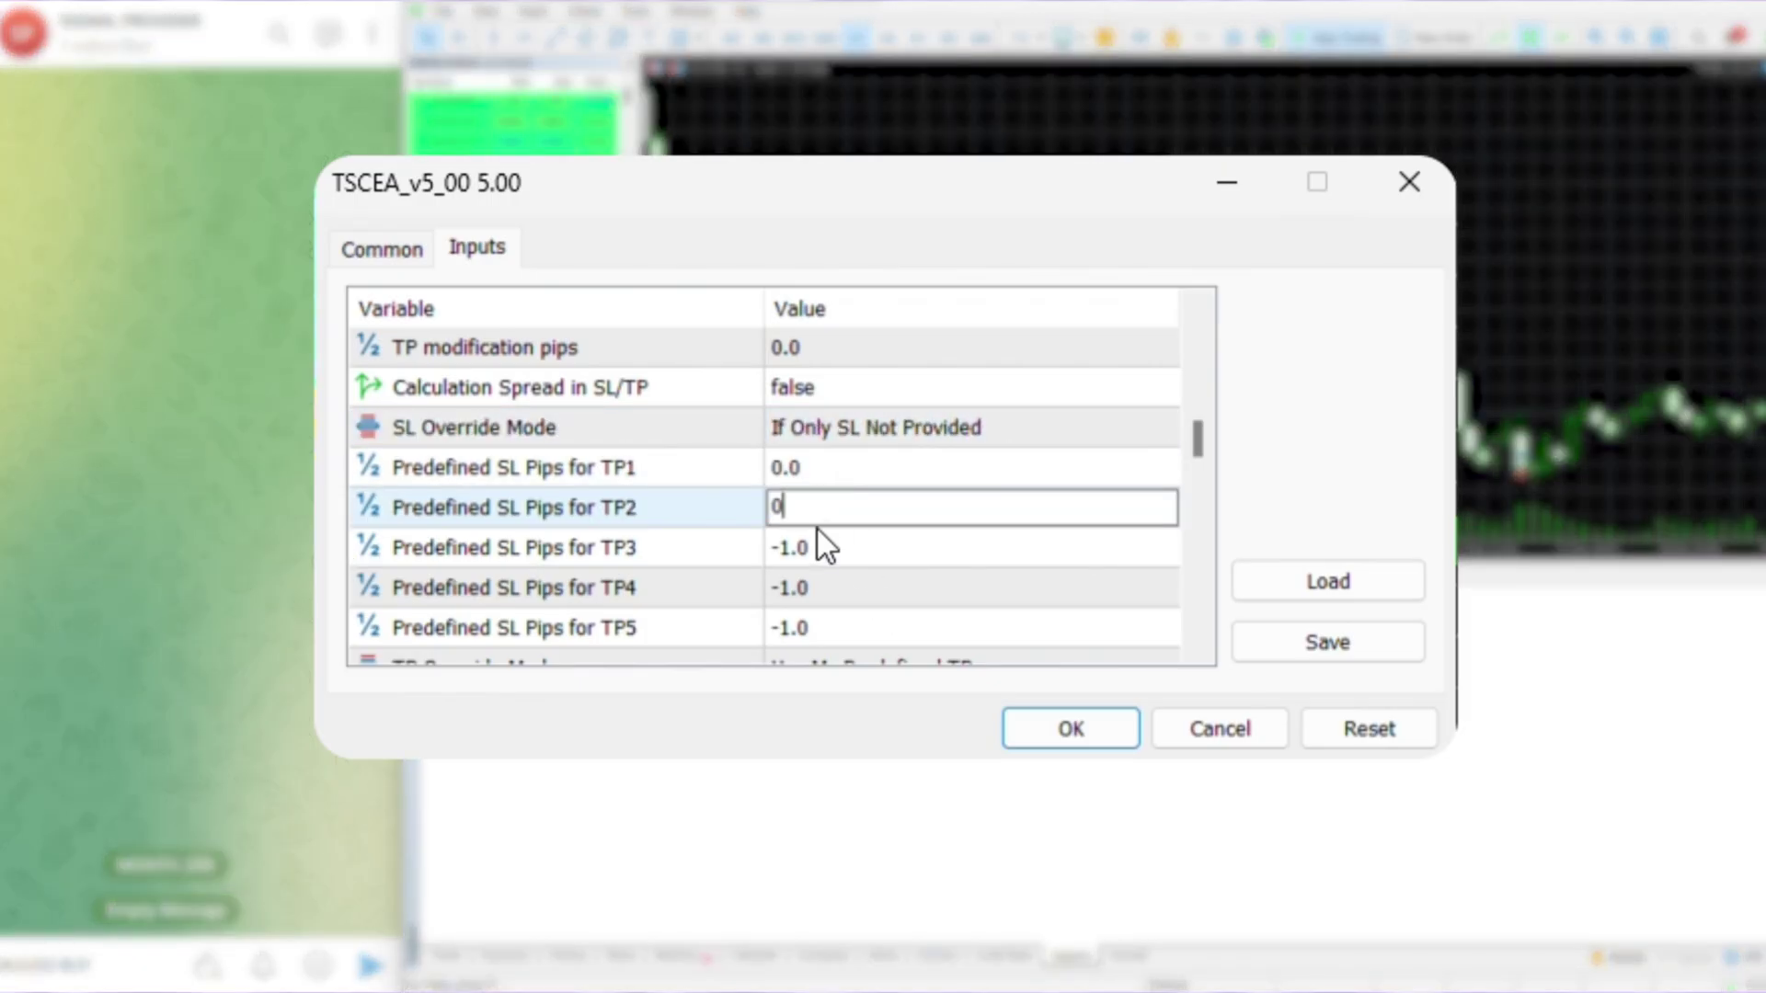
{"action": "left_click", "coordinate": [817, 536]}
{"action": "left_click", "coordinate": [817, 536]}
{"action": "type", "text": "0"}
{"action": "left_click", "coordinate": [869, 593]}
- Set TP Override Mode to "If Only TP Not Provided"
{"action": "scroll", "coordinate": [869, 594], "scroll_direction": "down", "scroll_amount": 2}
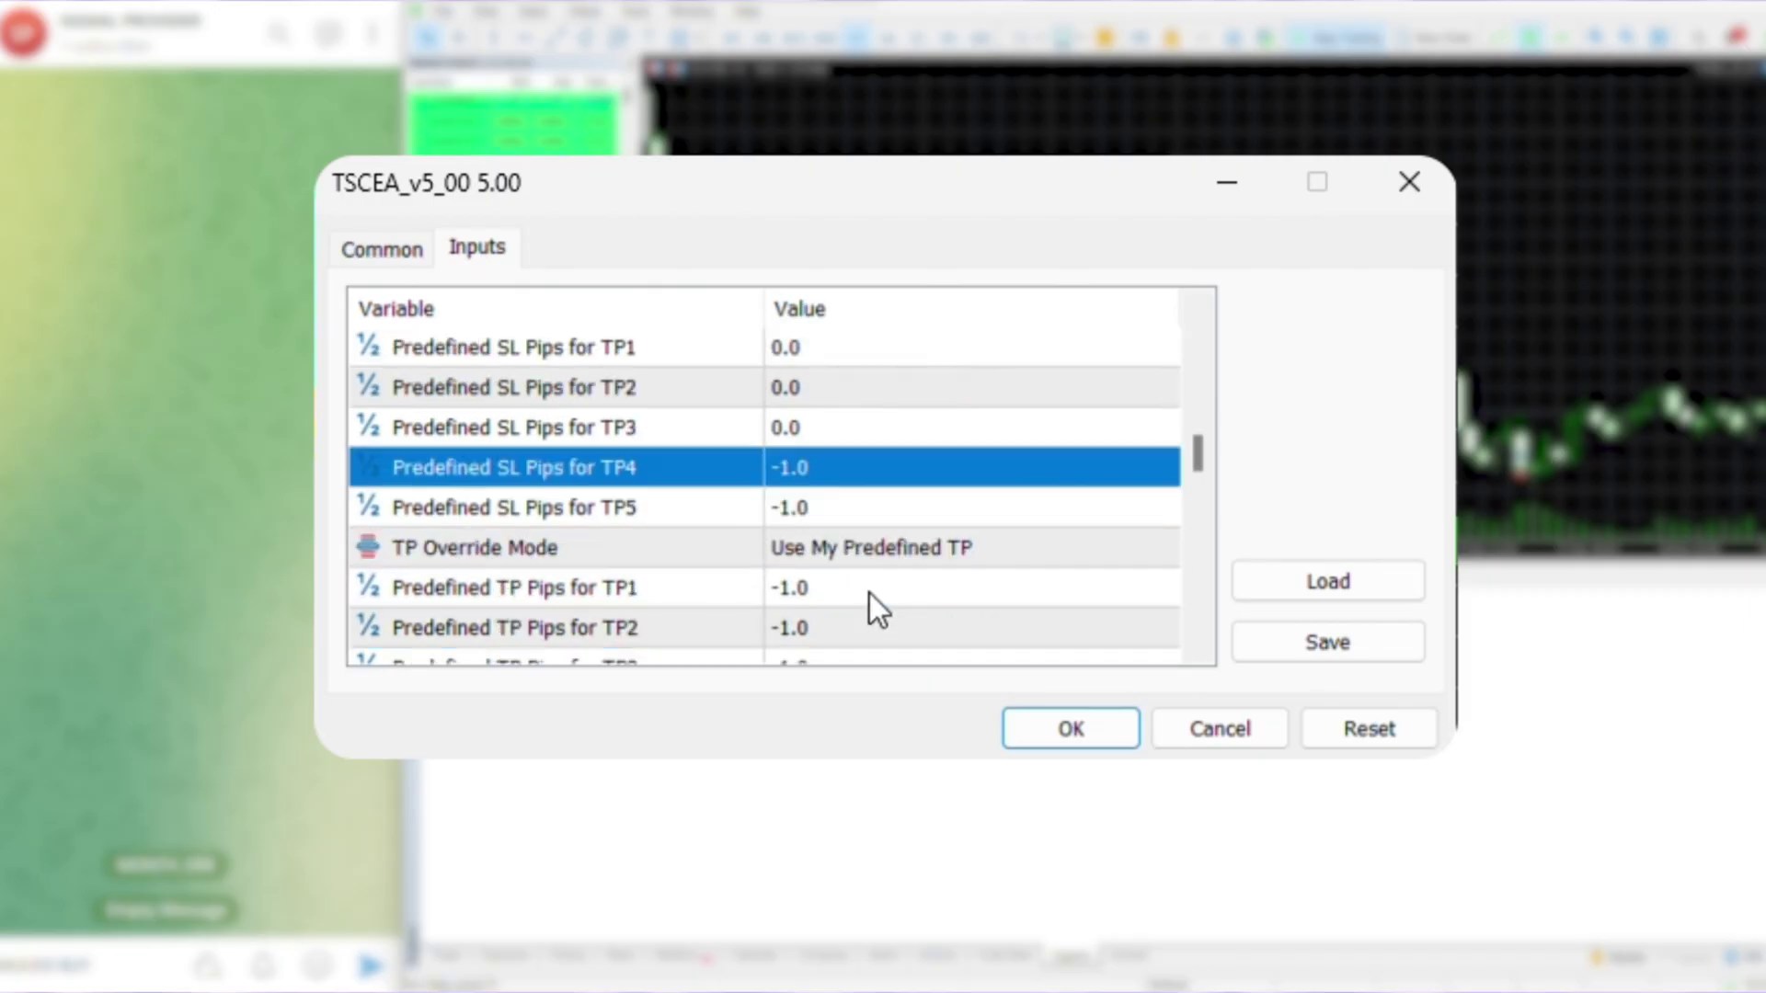
{"action": "left_click", "coordinate": [870, 433]}
{"action": "left_click", "coordinate": [870, 433]}
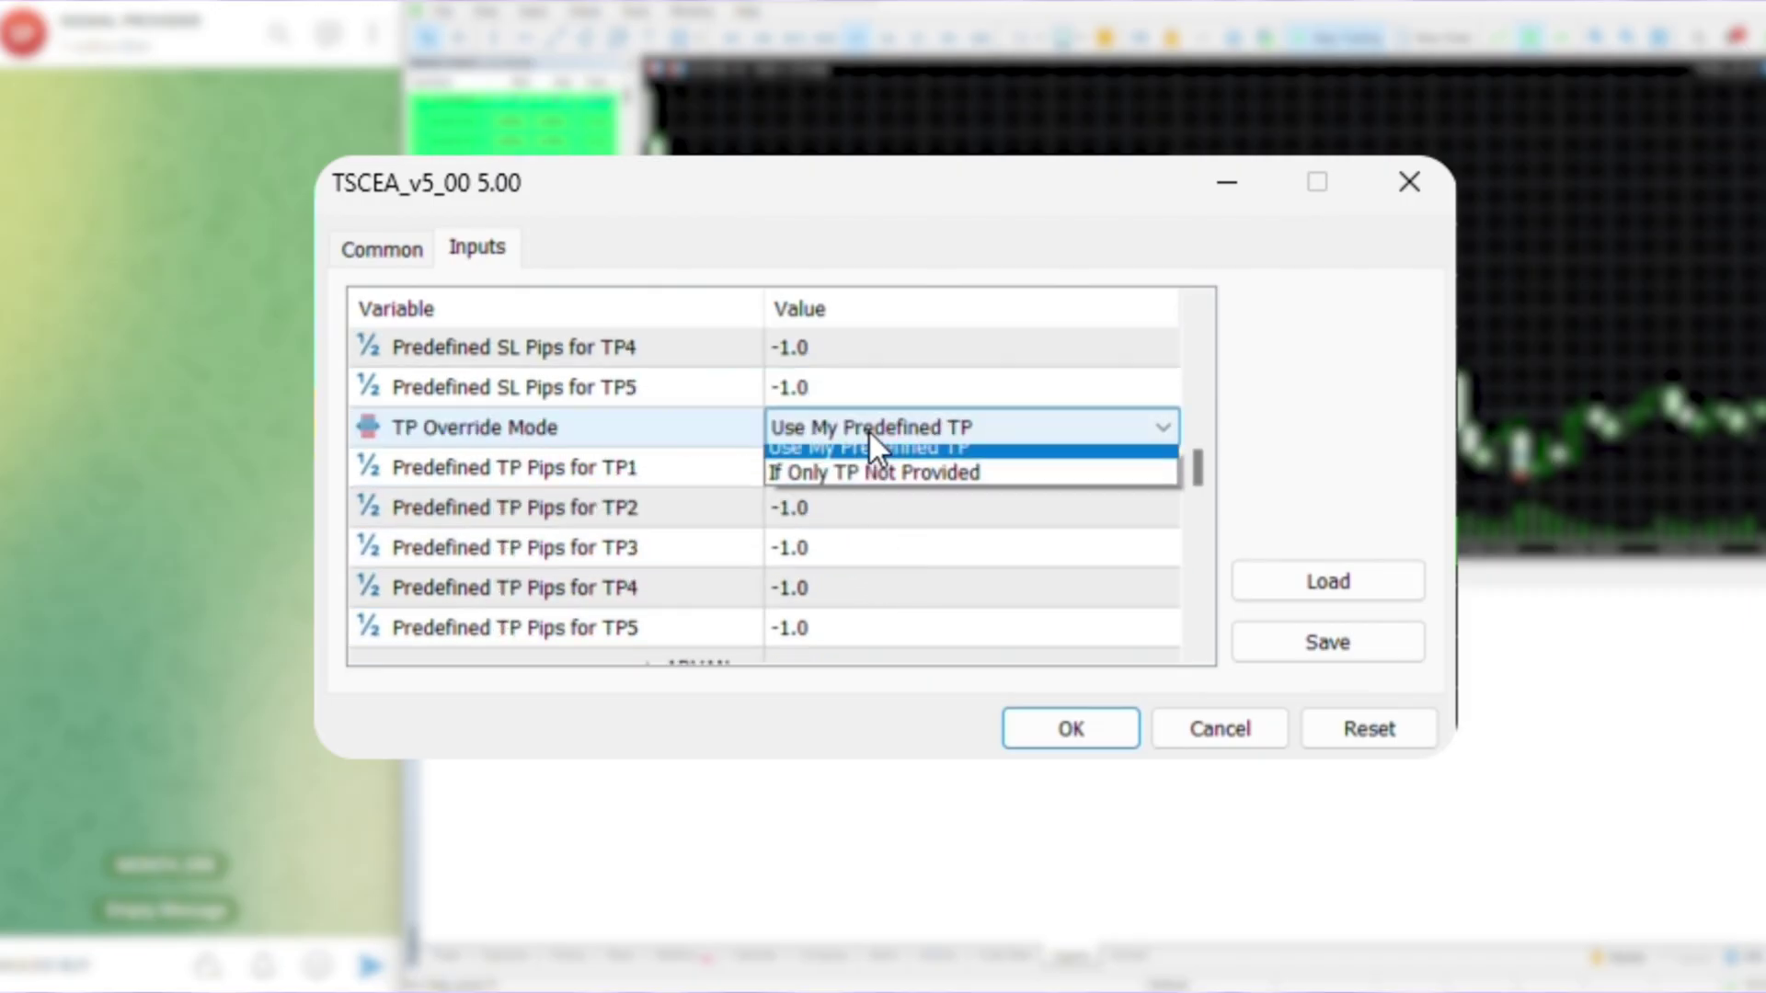
{"action": "left_click", "coordinate": [870, 496]}
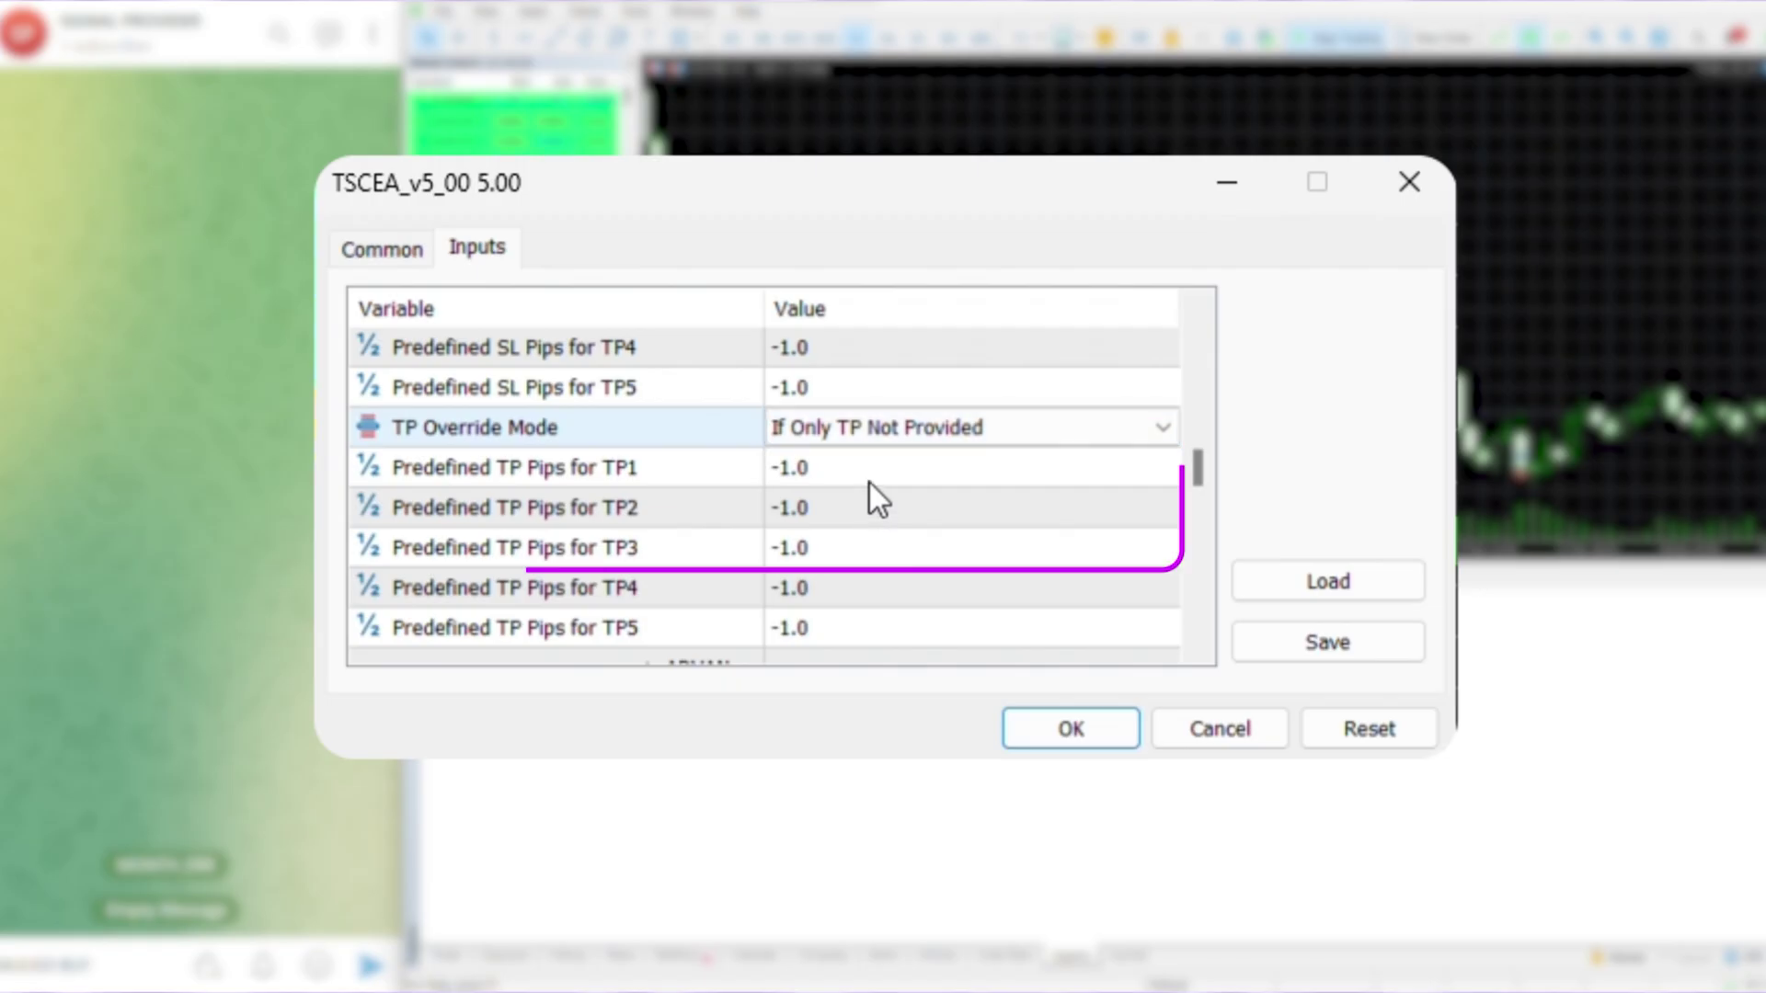
- Set the predefined TP pips for TP1, TP2 and TP3 to 0
{"action": "left_click", "coordinate": [872, 468]}
{"action": "left_click", "coordinate": [872, 467]}
{"action": "type", "text": "0"}
{"action": "left_click", "coordinate": [872, 508]}
{"action": "left_click", "coordinate": [872, 507]}
{"action": "type", "text": "0"}
{"action": "left_click", "coordinate": [870, 550]}
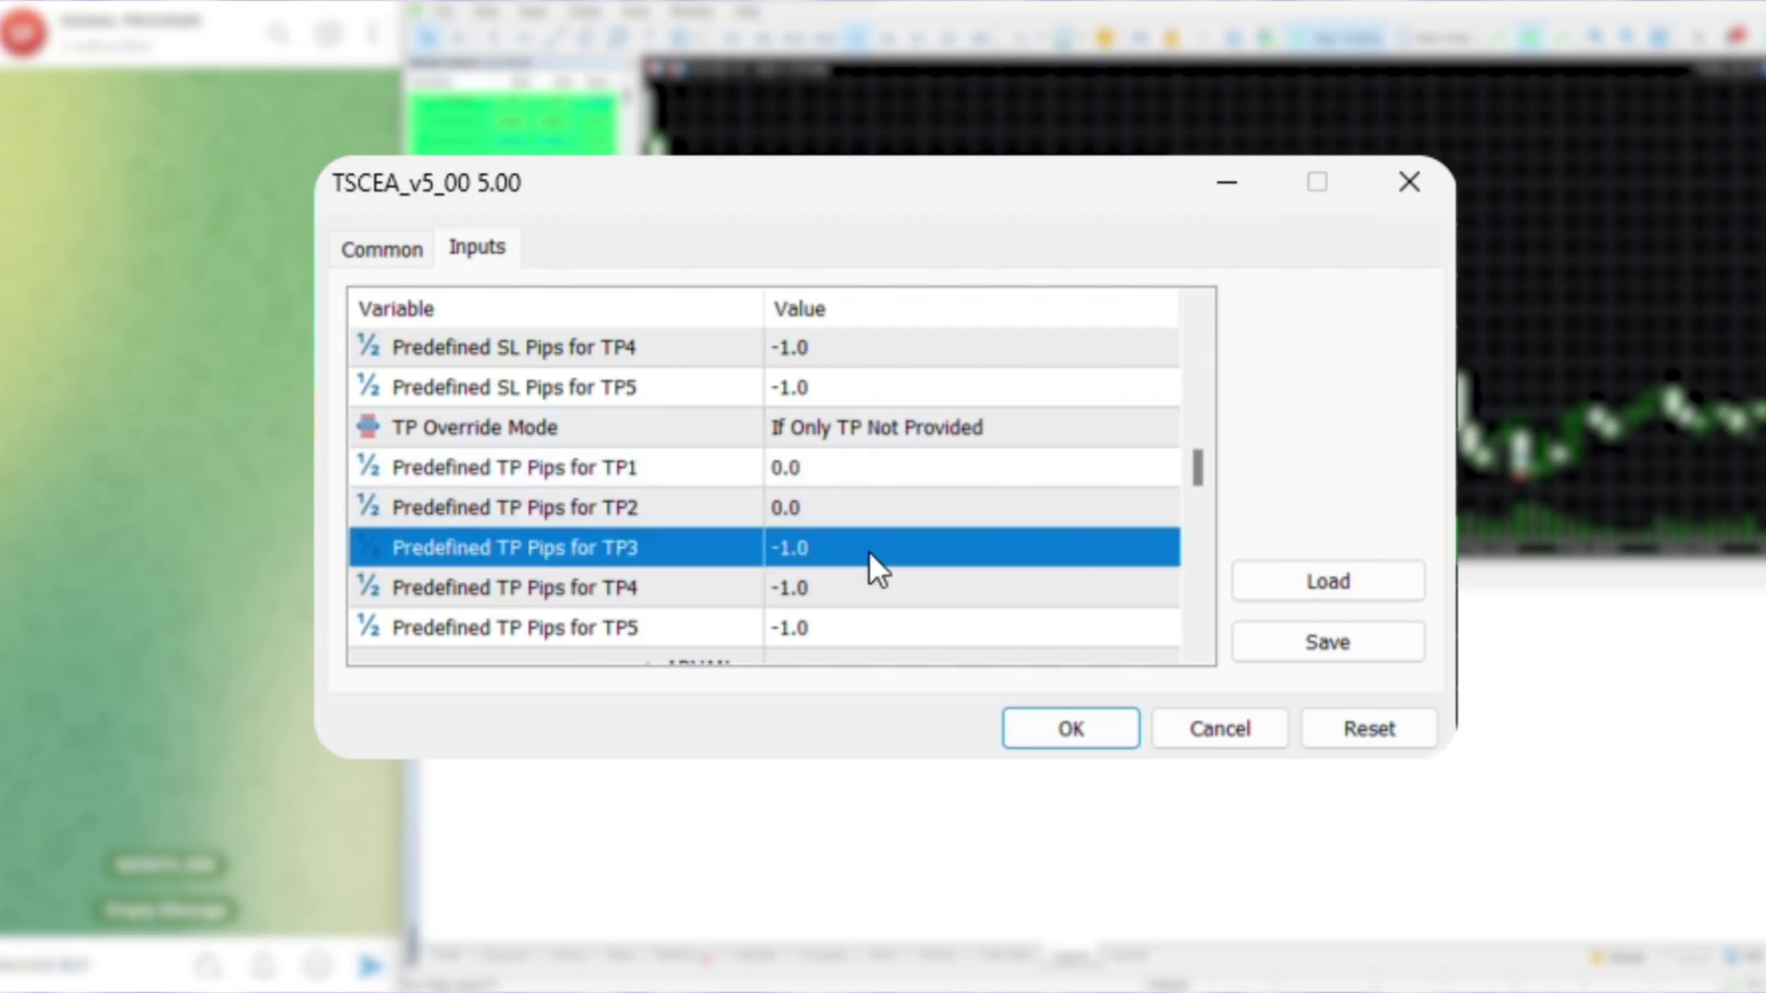
{"action": "left_click", "coordinate": [870, 548]}
{"action": "type", "text": "0"}
- Set Enable/Disable Edit Message to true under the advanced management inputs and apply the expert advisor settings
{"action": "left_click", "coordinate": [979, 621]}
{"action": "scroll", "coordinate": [977, 593], "scroll_direction": "down", "scroll_amount": 3}
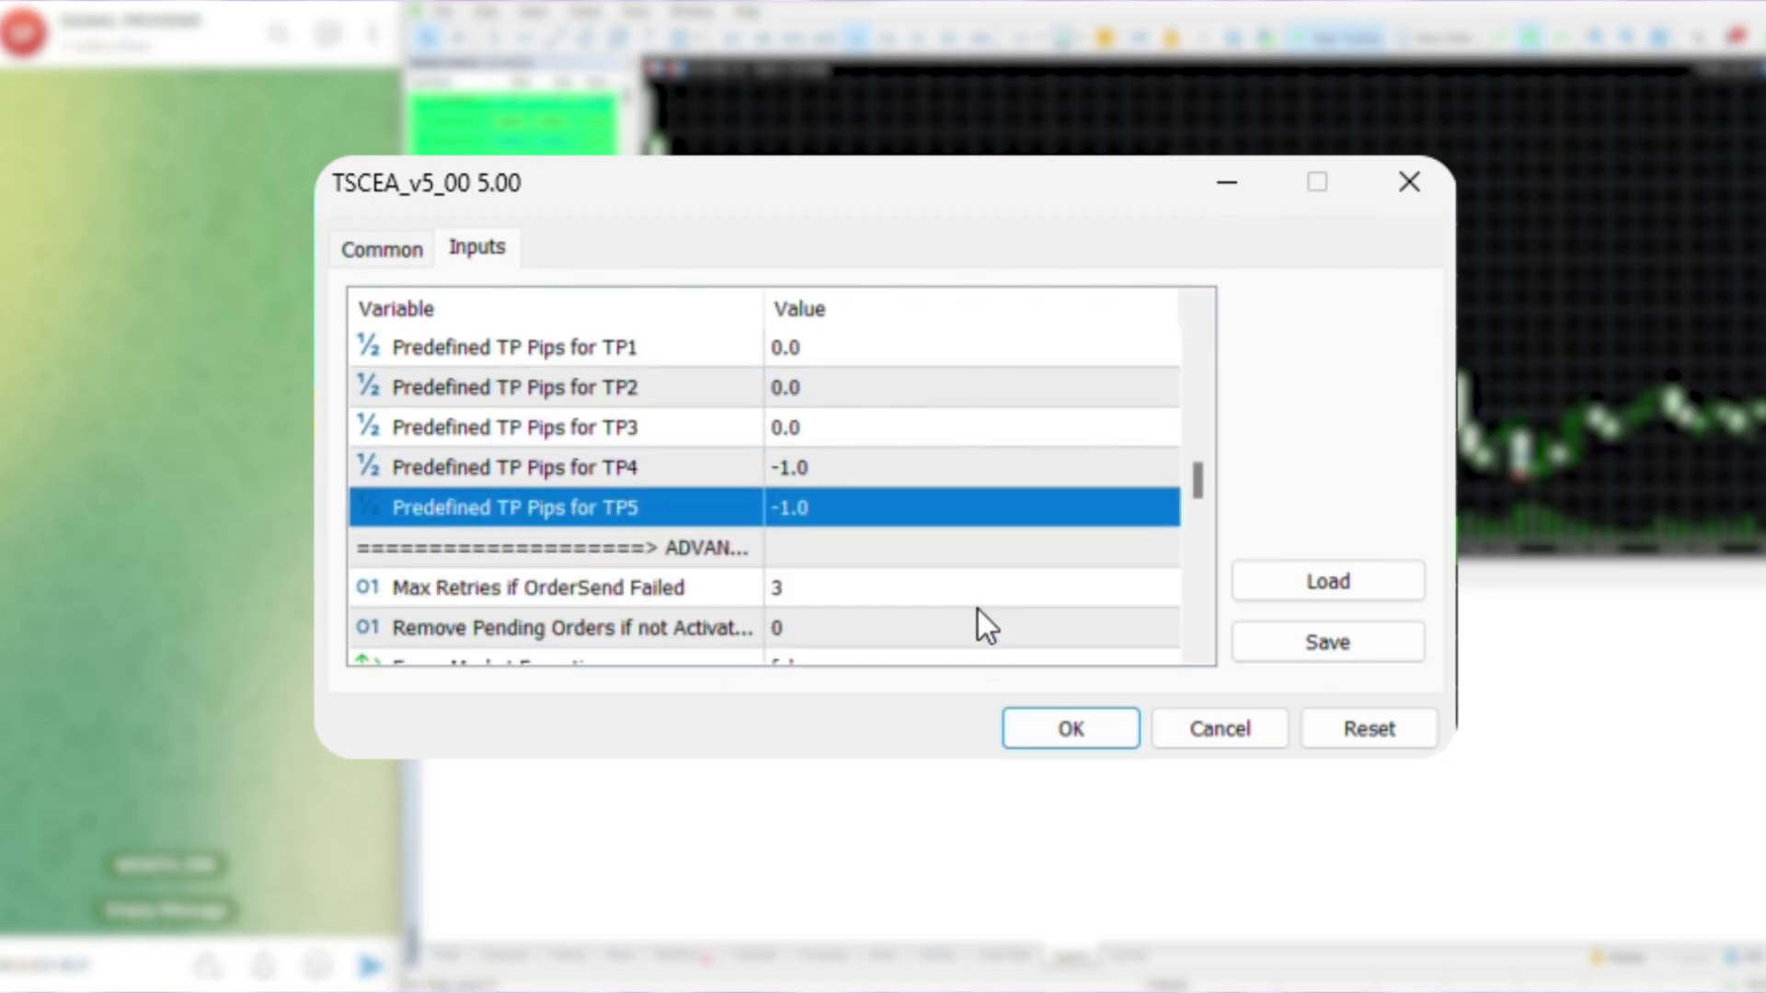
{"action": "scroll", "coordinate": [975, 572], "scroll_direction": "down", "scroll_amount": 1}
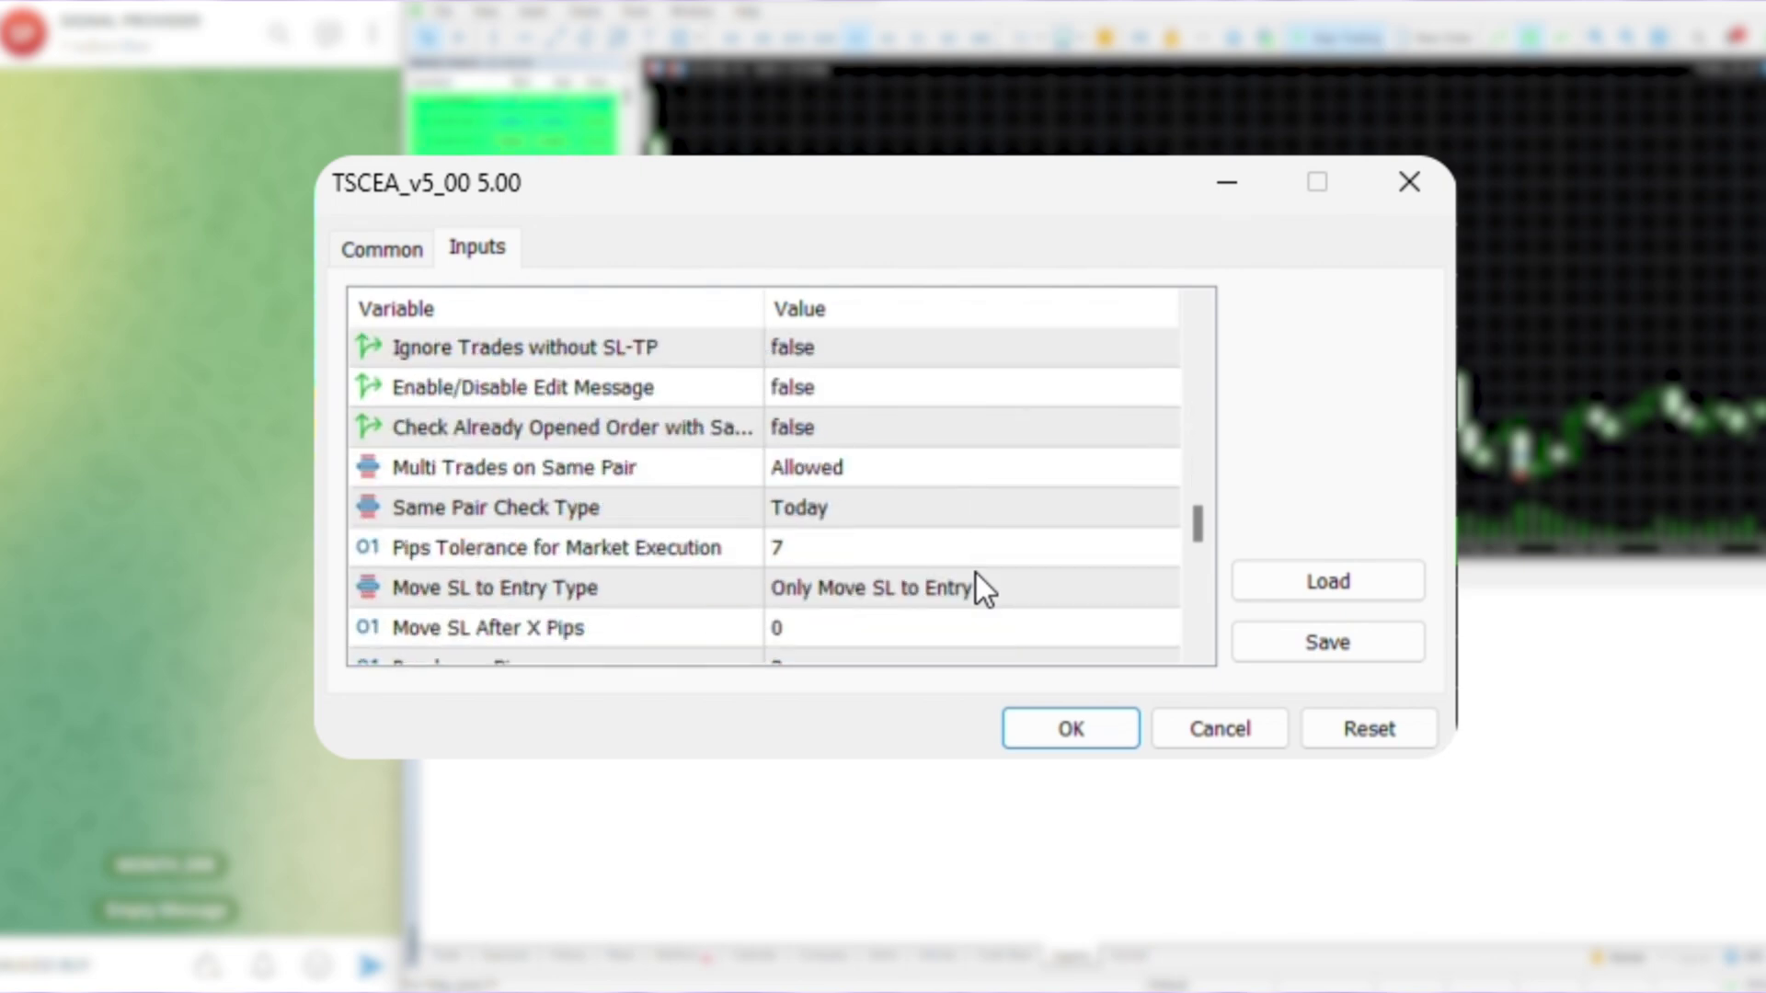
{"action": "double_click", "coordinate": [830, 395]}
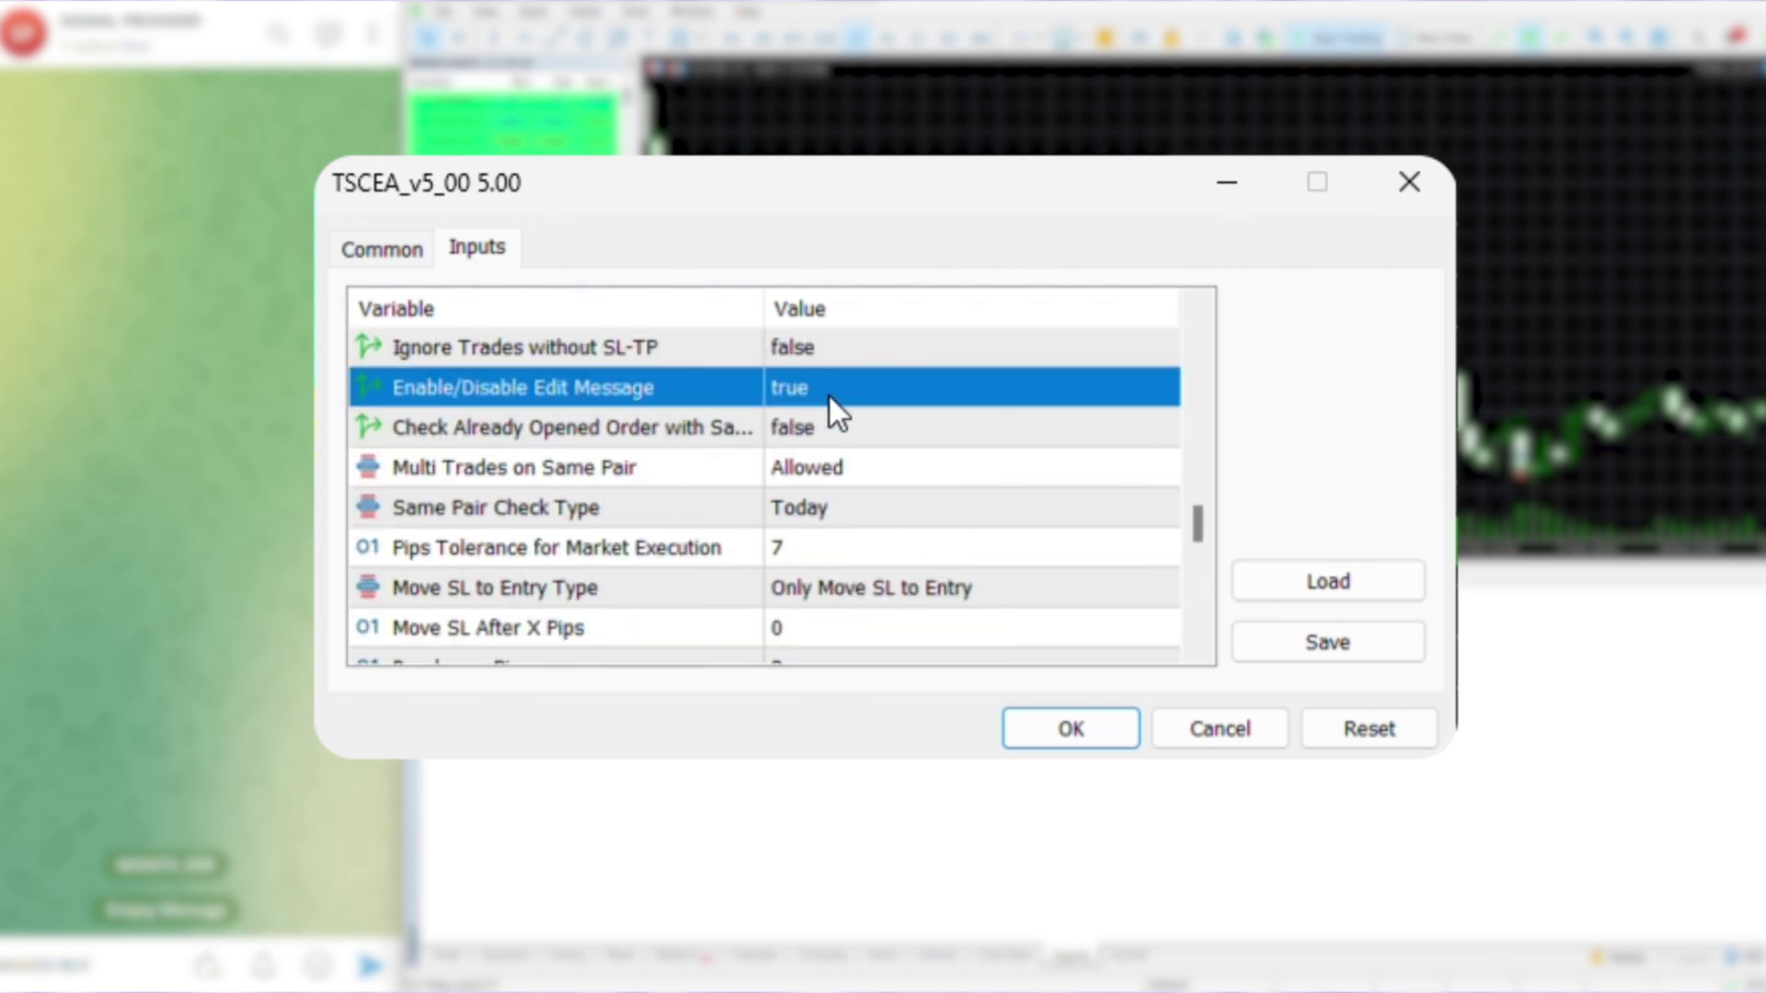
{"action": "left_click", "coordinate": [1103, 733]}
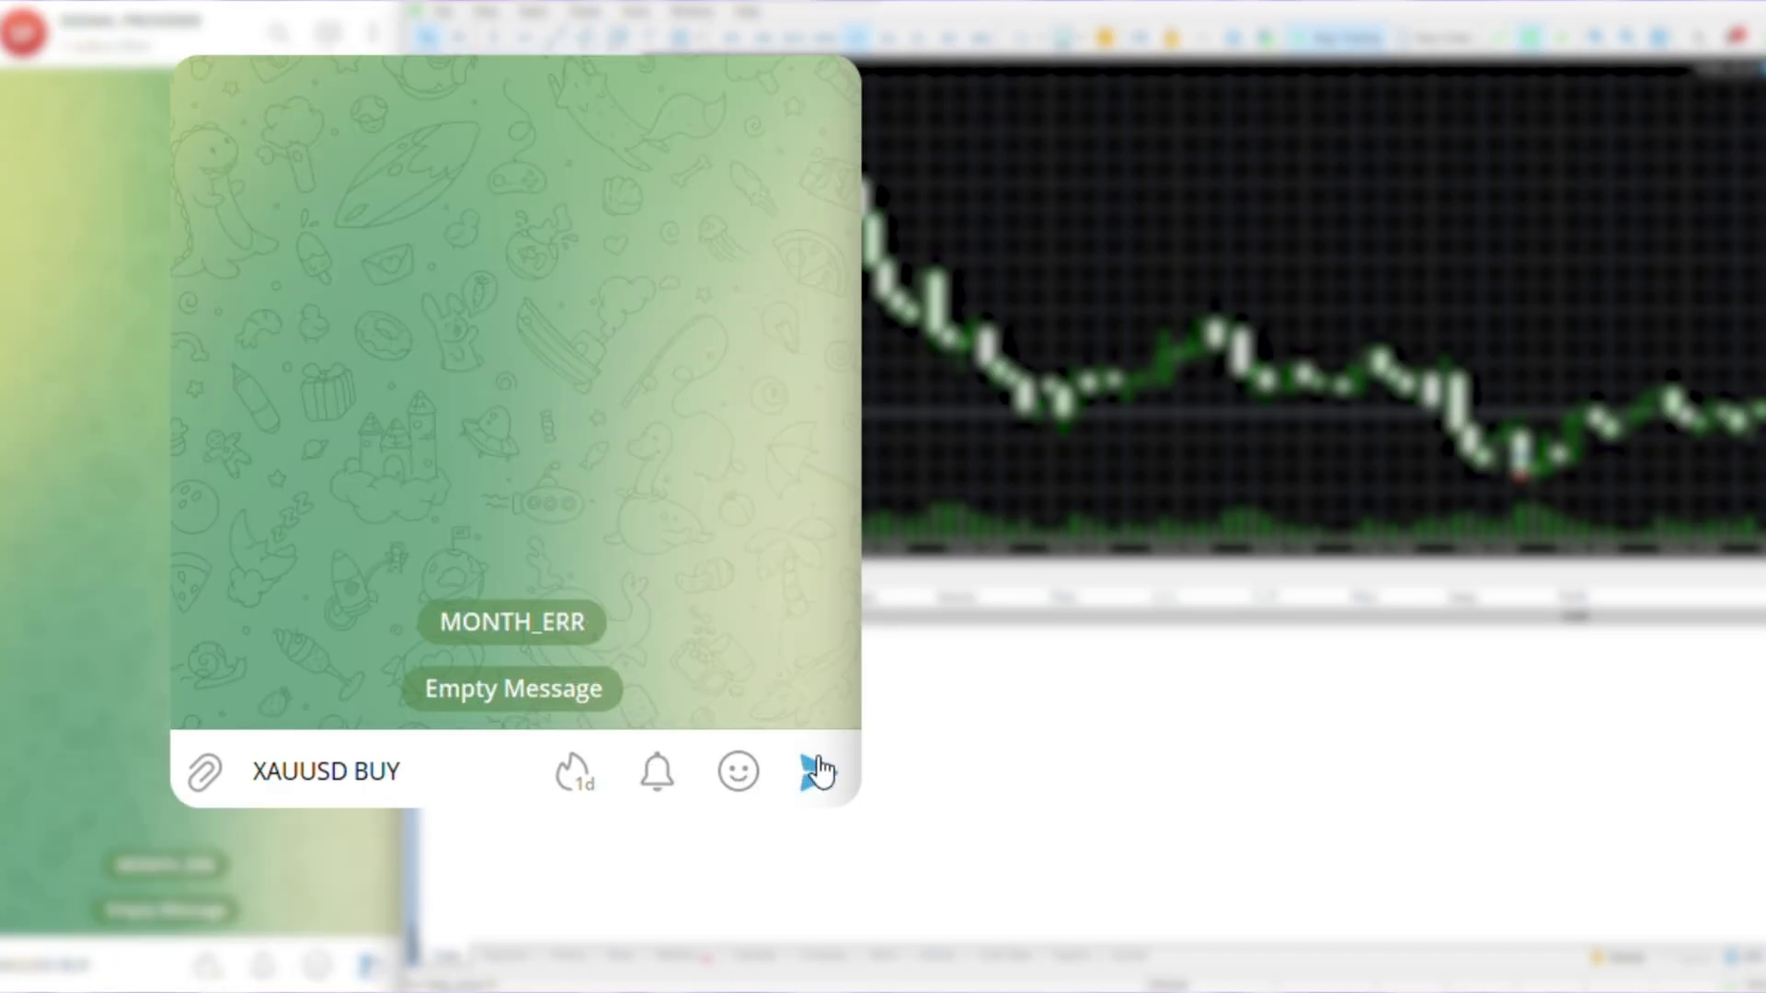
- Broadcast "XAUUSD BUY" and edit that message to add SL: 2500, TP1: 2660, TP2: 2665 and TP3: 2670
{"action": "left_click", "coordinate": [815, 771]}
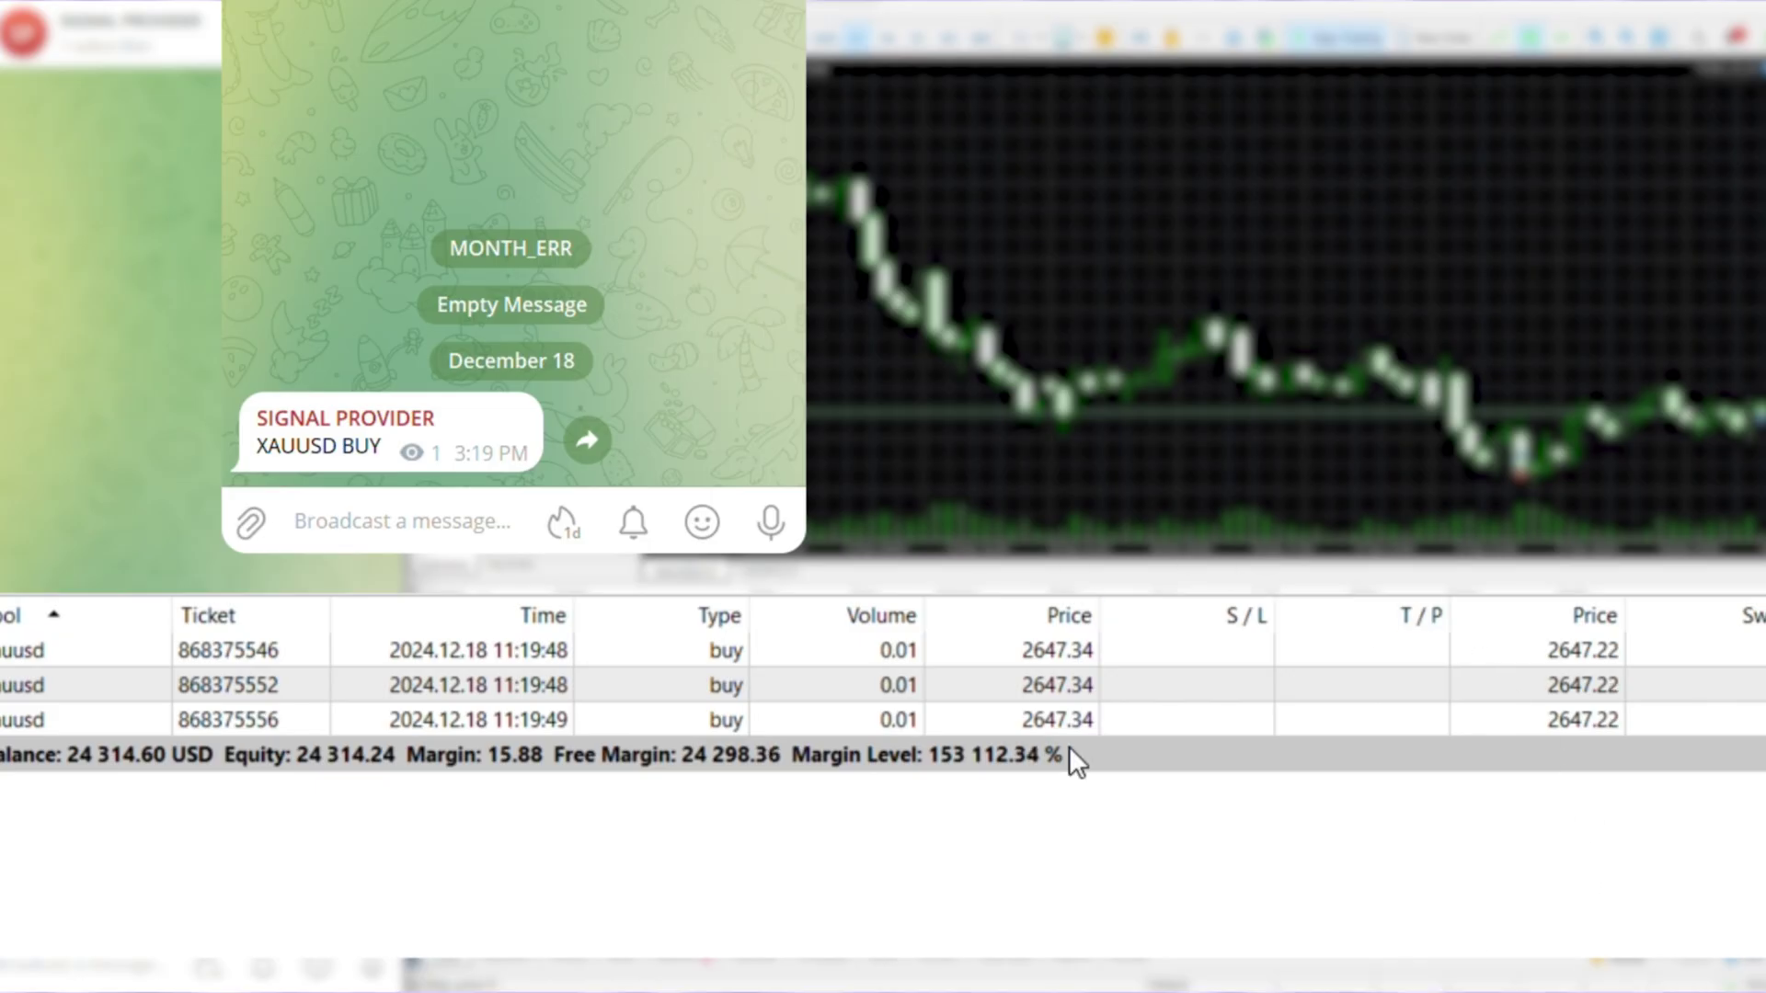
{"action": "right_click", "coordinate": [497, 429]}
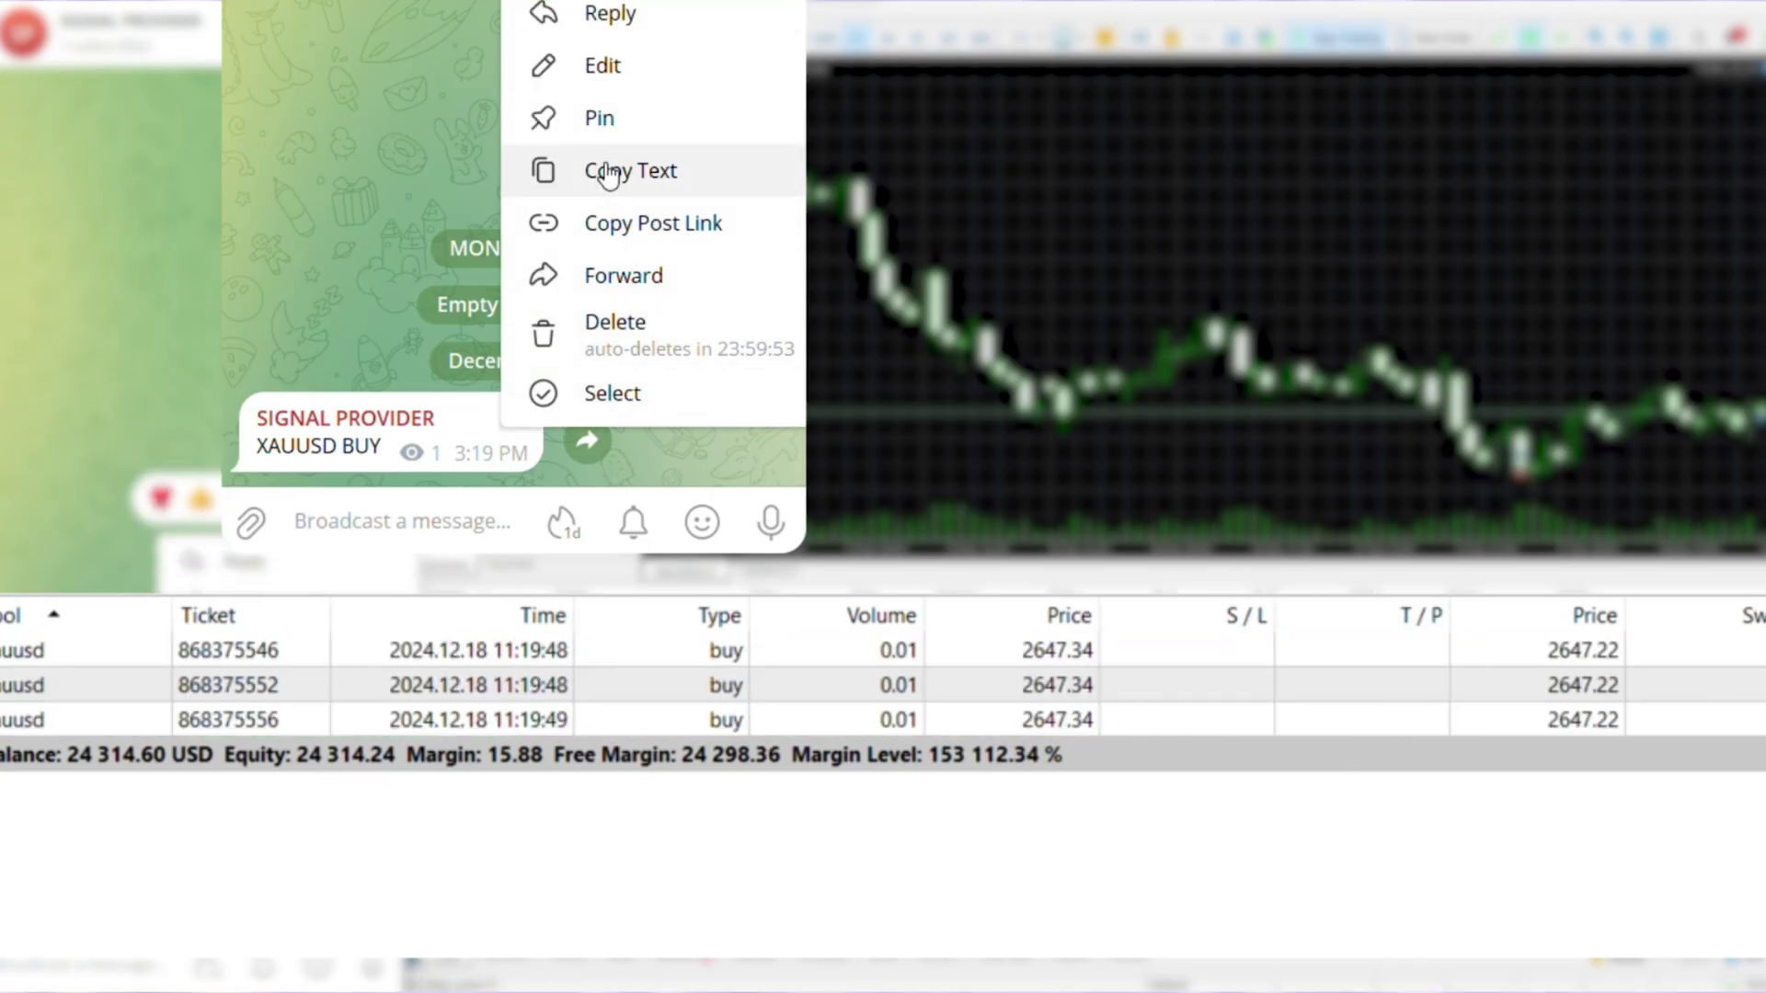
{"action": "left_click", "coordinate": [603, 65]}
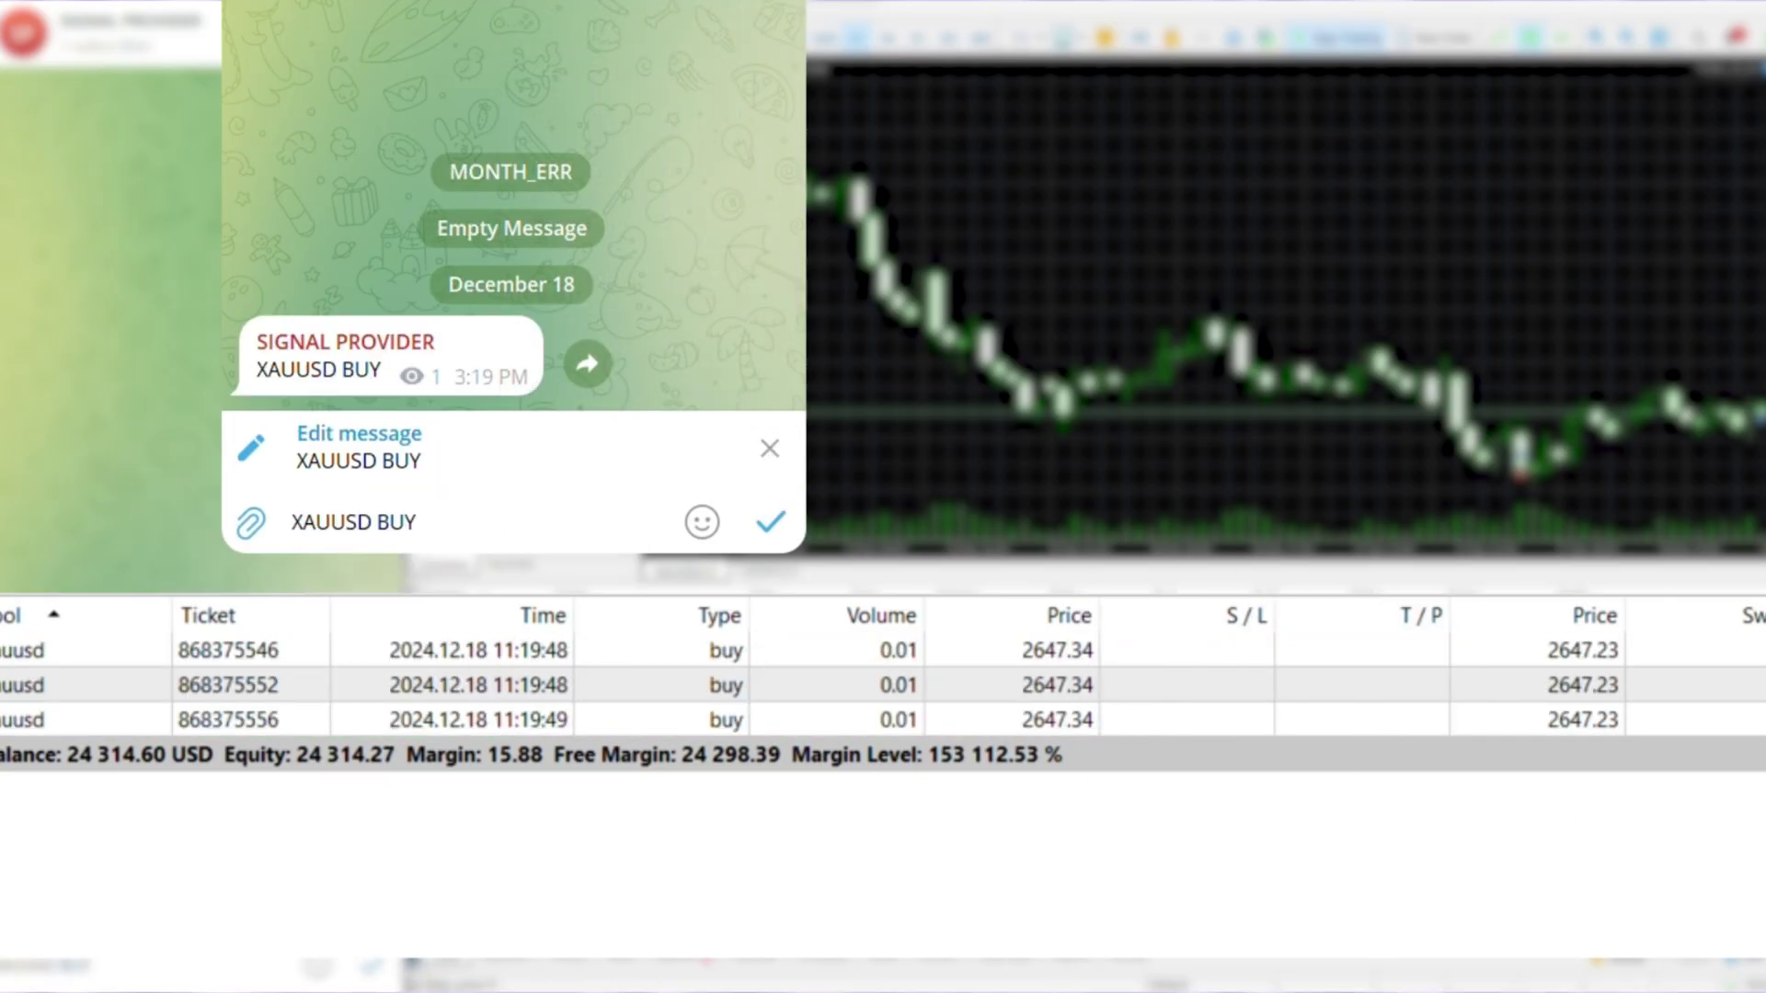
{"action": "type", "text": "SL: 2500 TP1: 2660 TP2: 2665 TP3: 2670"}
{"action": "key", "text": "Return"}
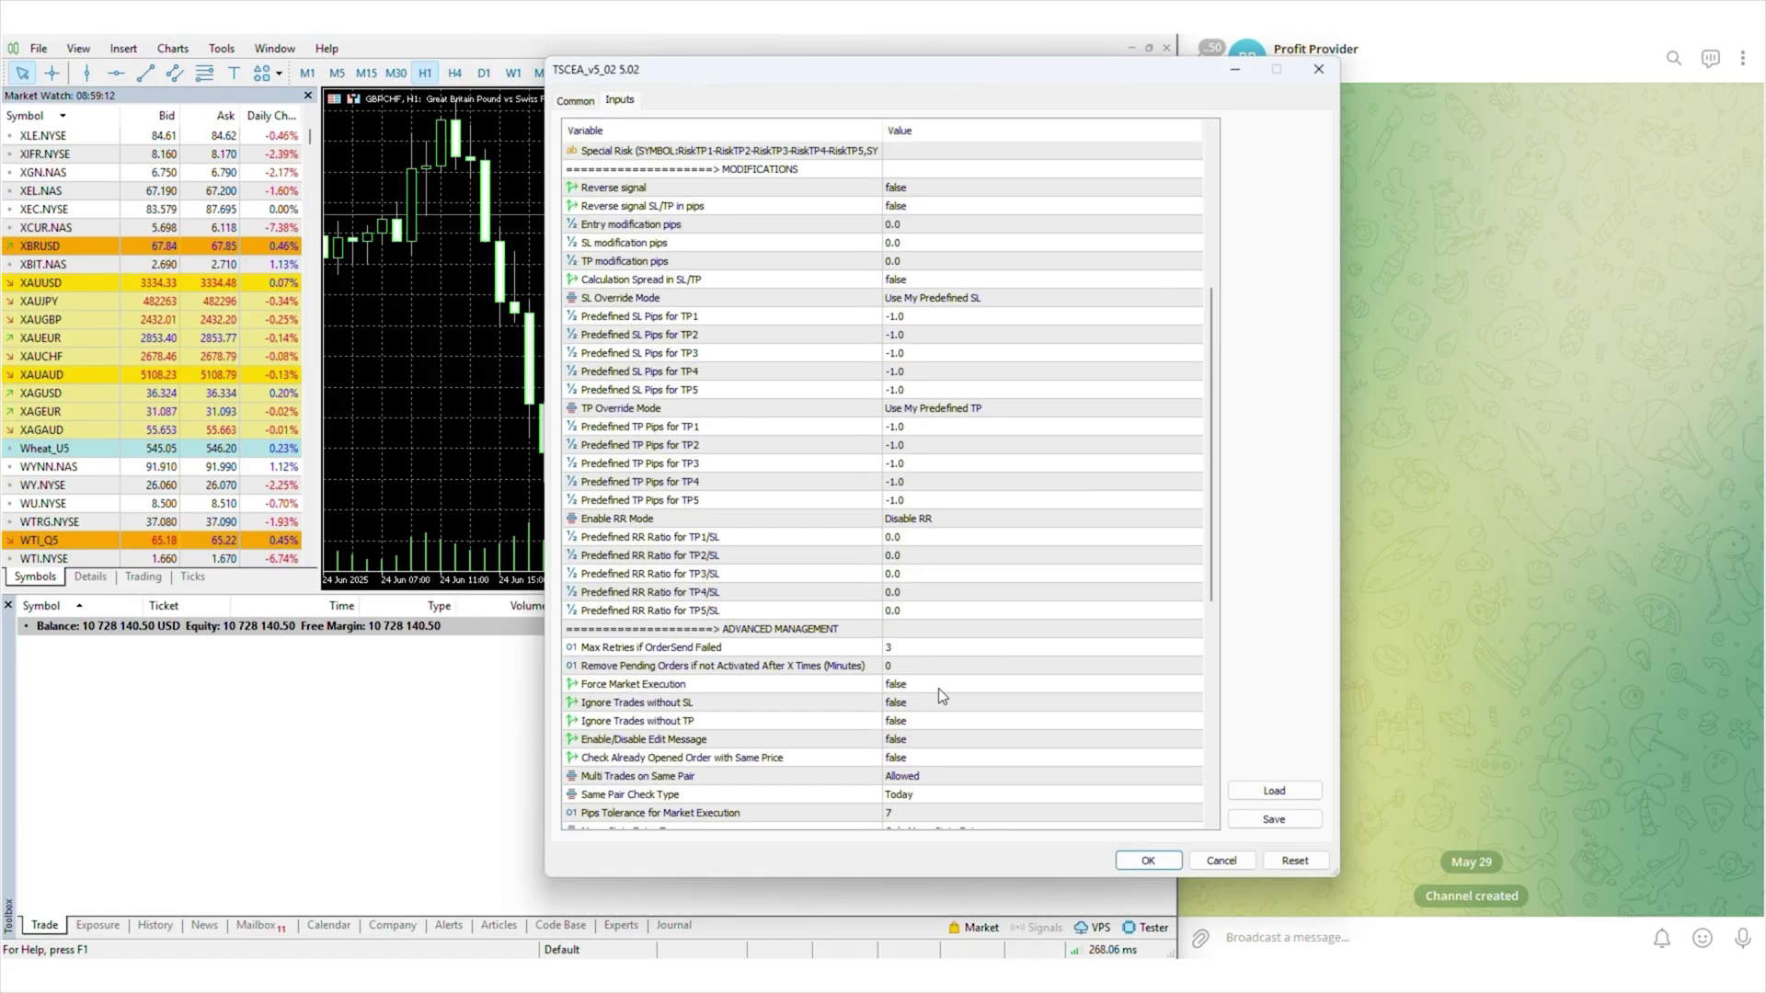
- Set RR Mode to "Enable RR For TP" with ratios of 2 for TP1 and 3 for TP2, and apply the inputs
{"action": "scroll", "coordinate": [942, 696], "scroll_direction": "down", "scroll_amount": 2}
{"action": "left_click", "coordinate": [930, 411]}
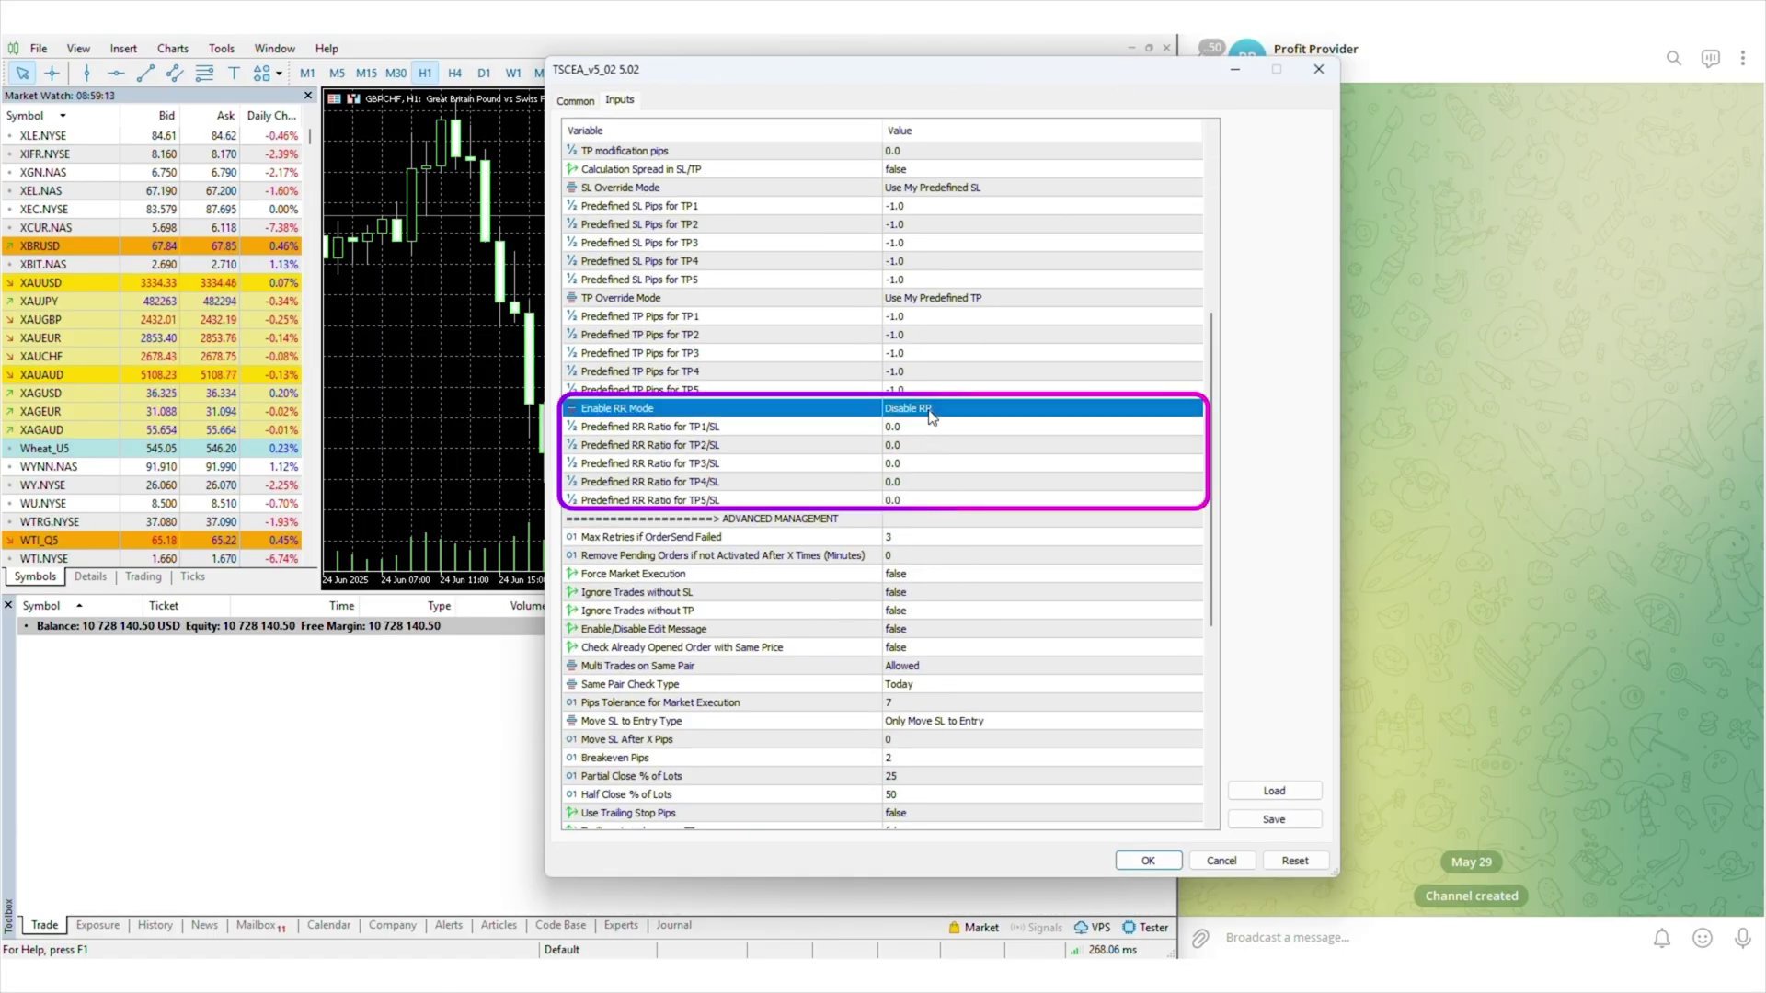
{"action": "left_click", "coordinate": [1161, 410]}
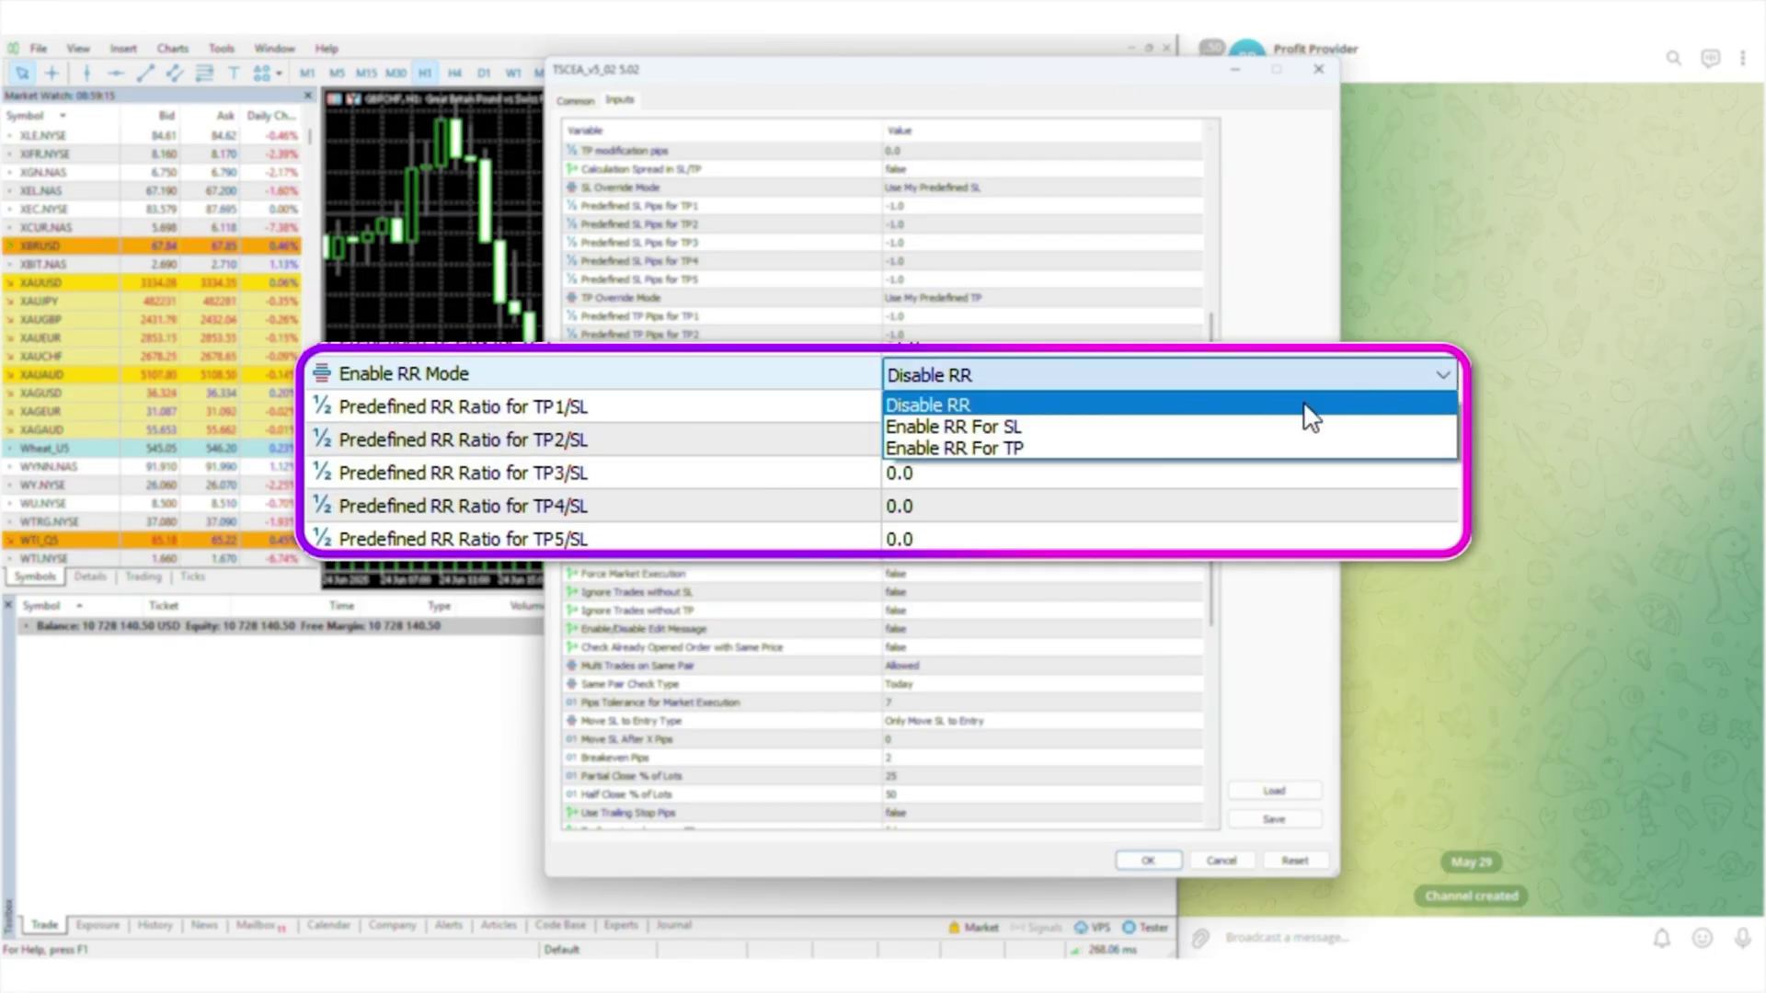
{"action": "left_click", "coordinate": [930, 449]}
{"action": "double_click", "coordinate": [897, 407]}
{"action": "type", "text": "2"}
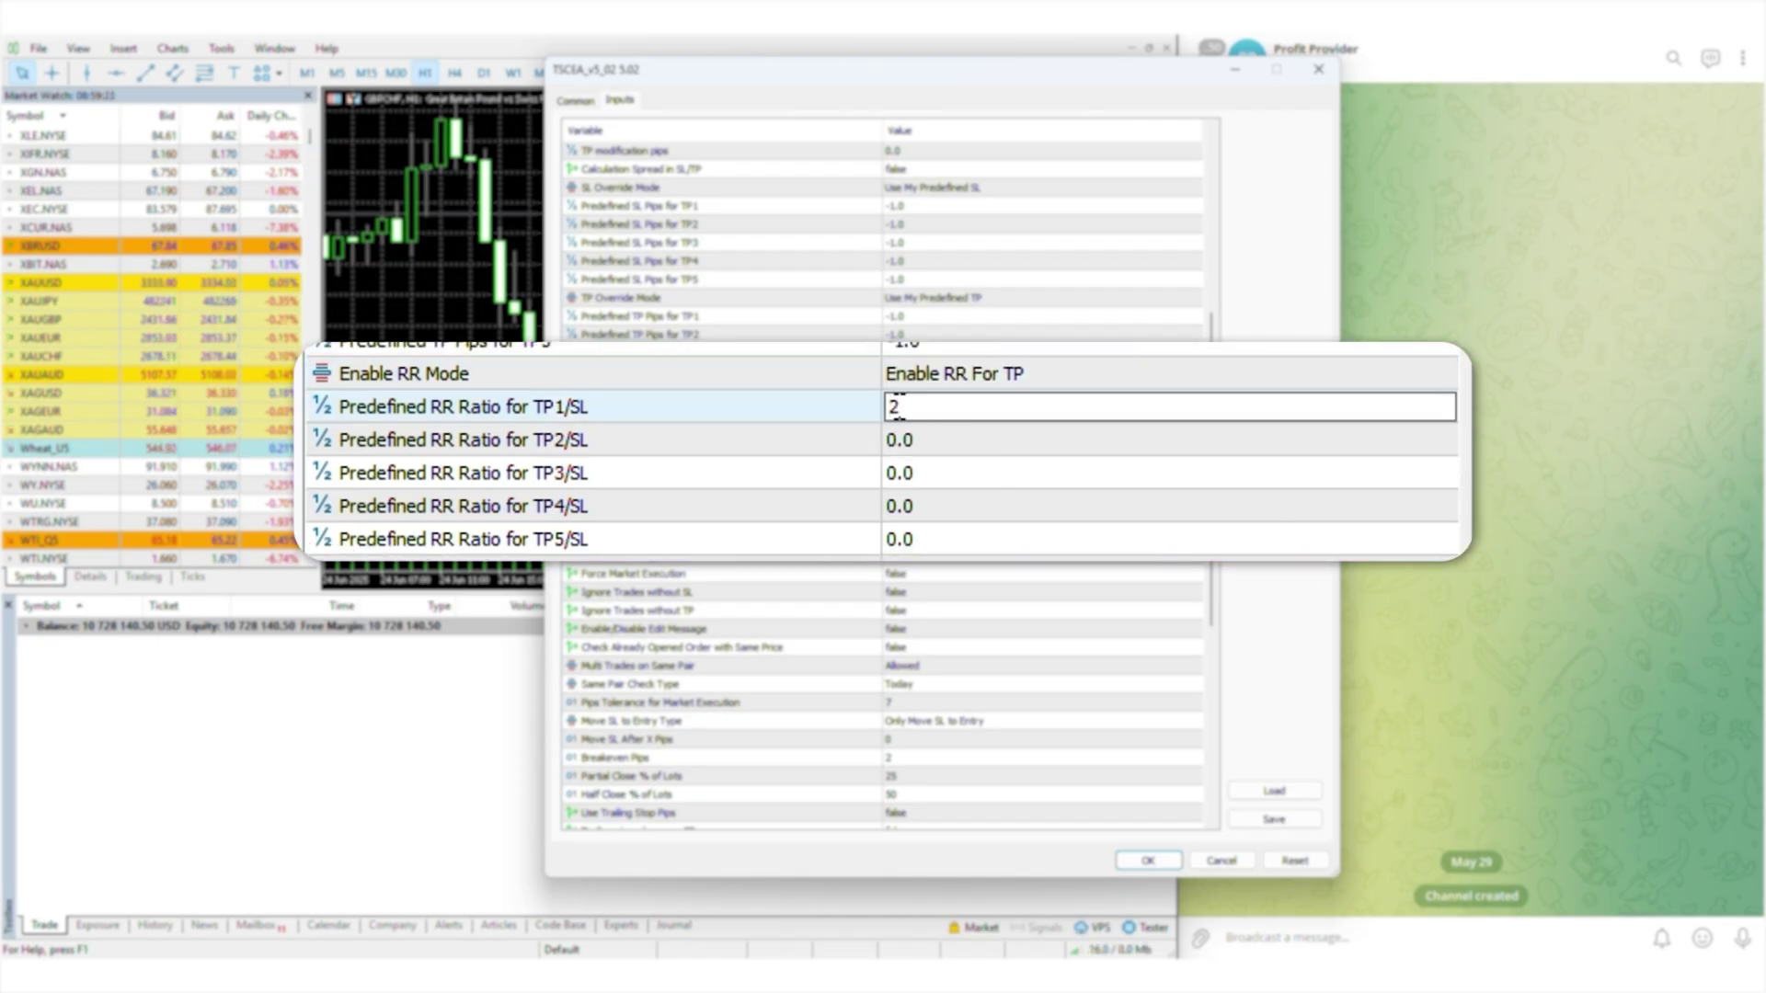
{"action": "double_click", "coordinate": [901, 440]}
{"action": "type", "text": "3"}
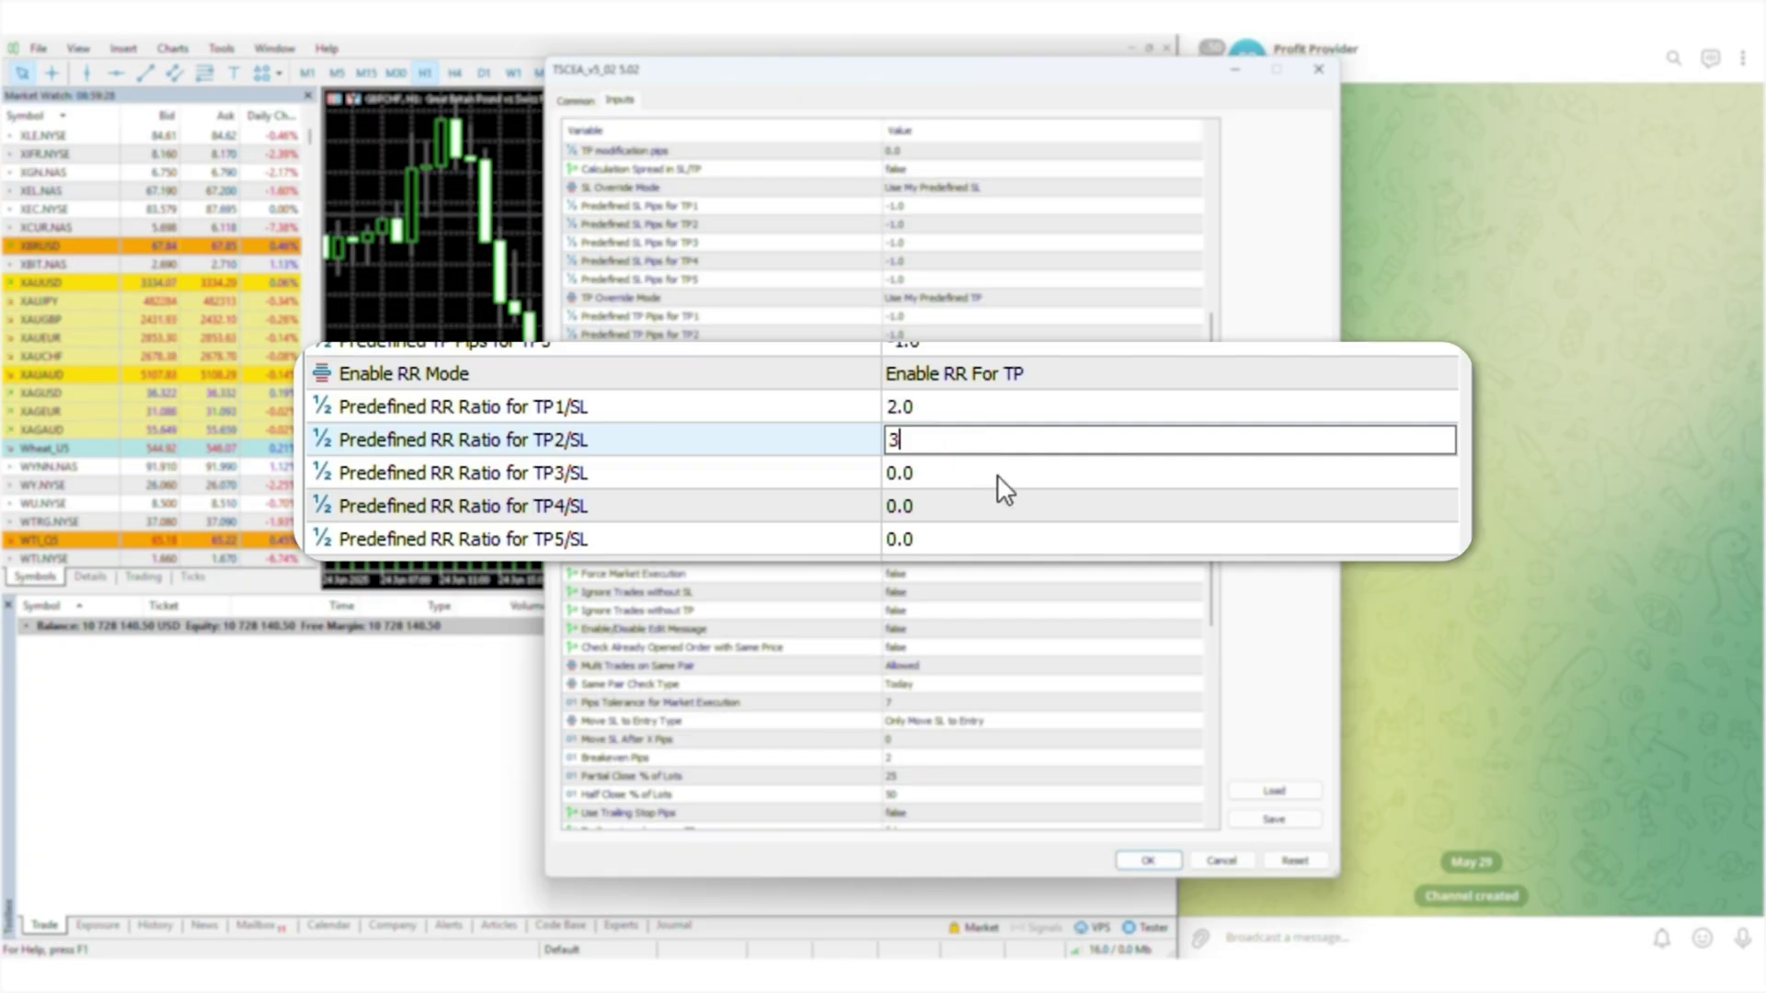
{"action": "left_click", "coordinate": [1130, 869]}
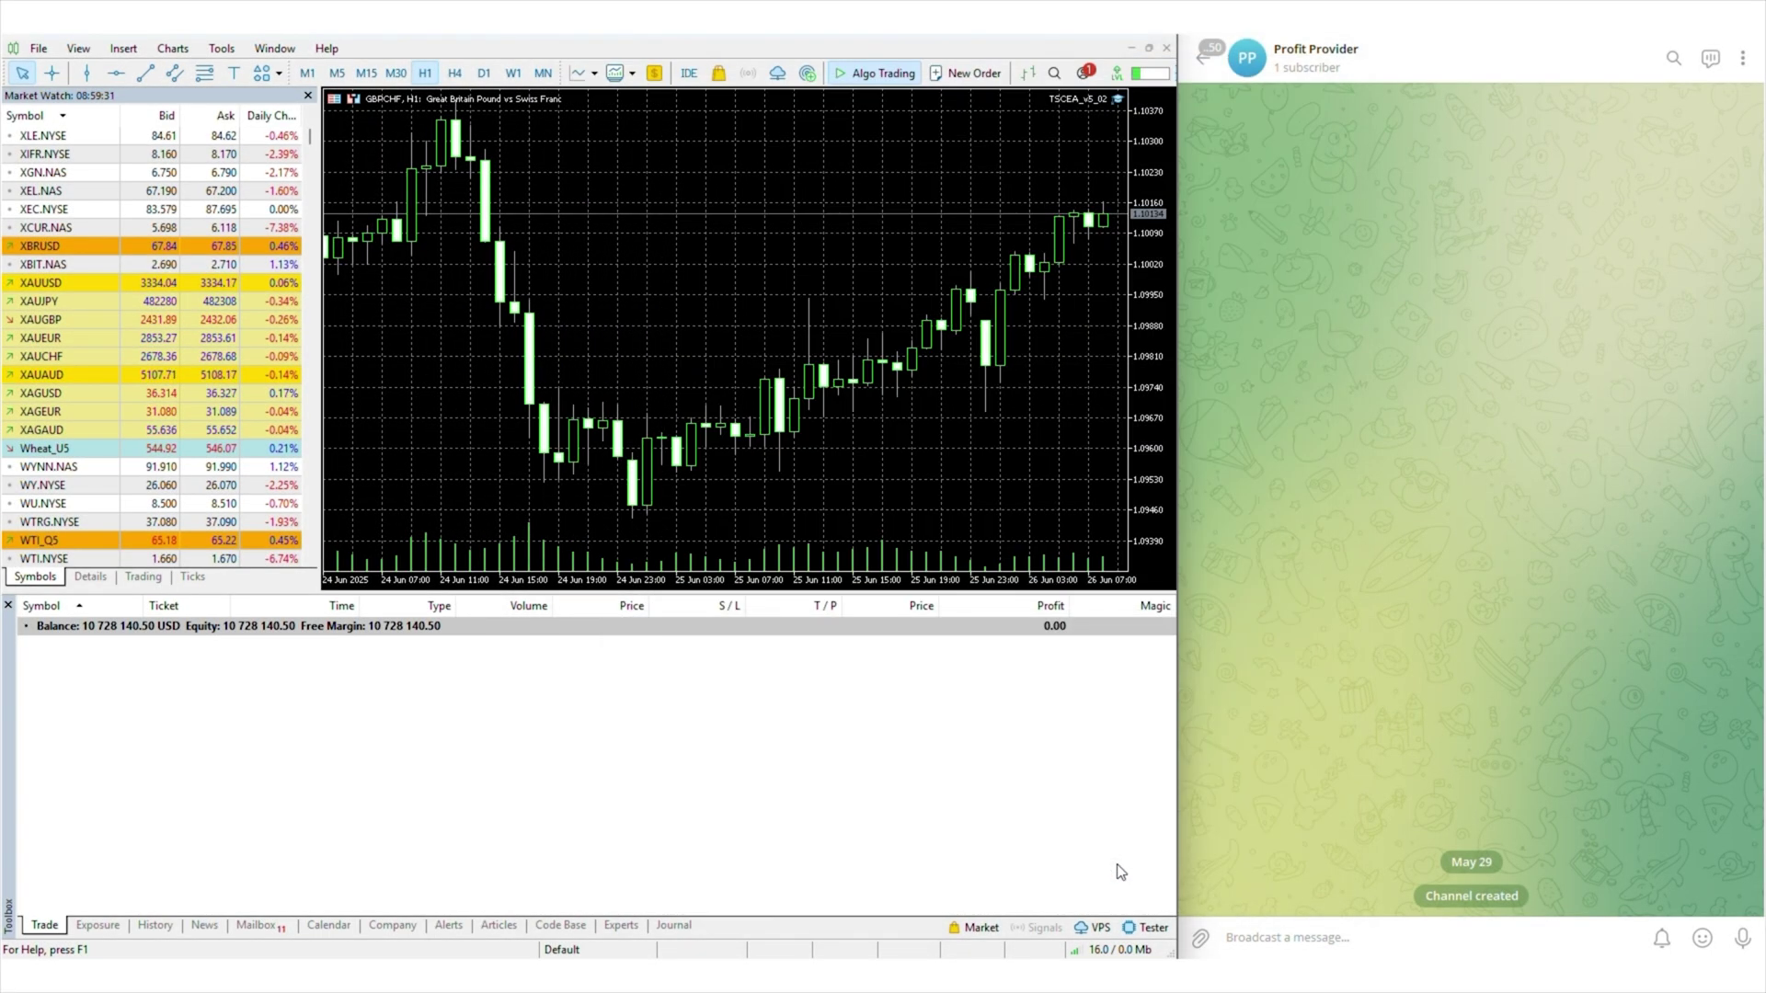
- Broadcast the signal "XAUUSD buy @ 3334 SL 3234" in the Profit Provider channel
{"action": "left_click", "coordinate": [1302, 938]}
{"action": "type", "text": "XAUUSD buy @ 3334 SL 3234"}
{"action": "key", "text": "Return"}
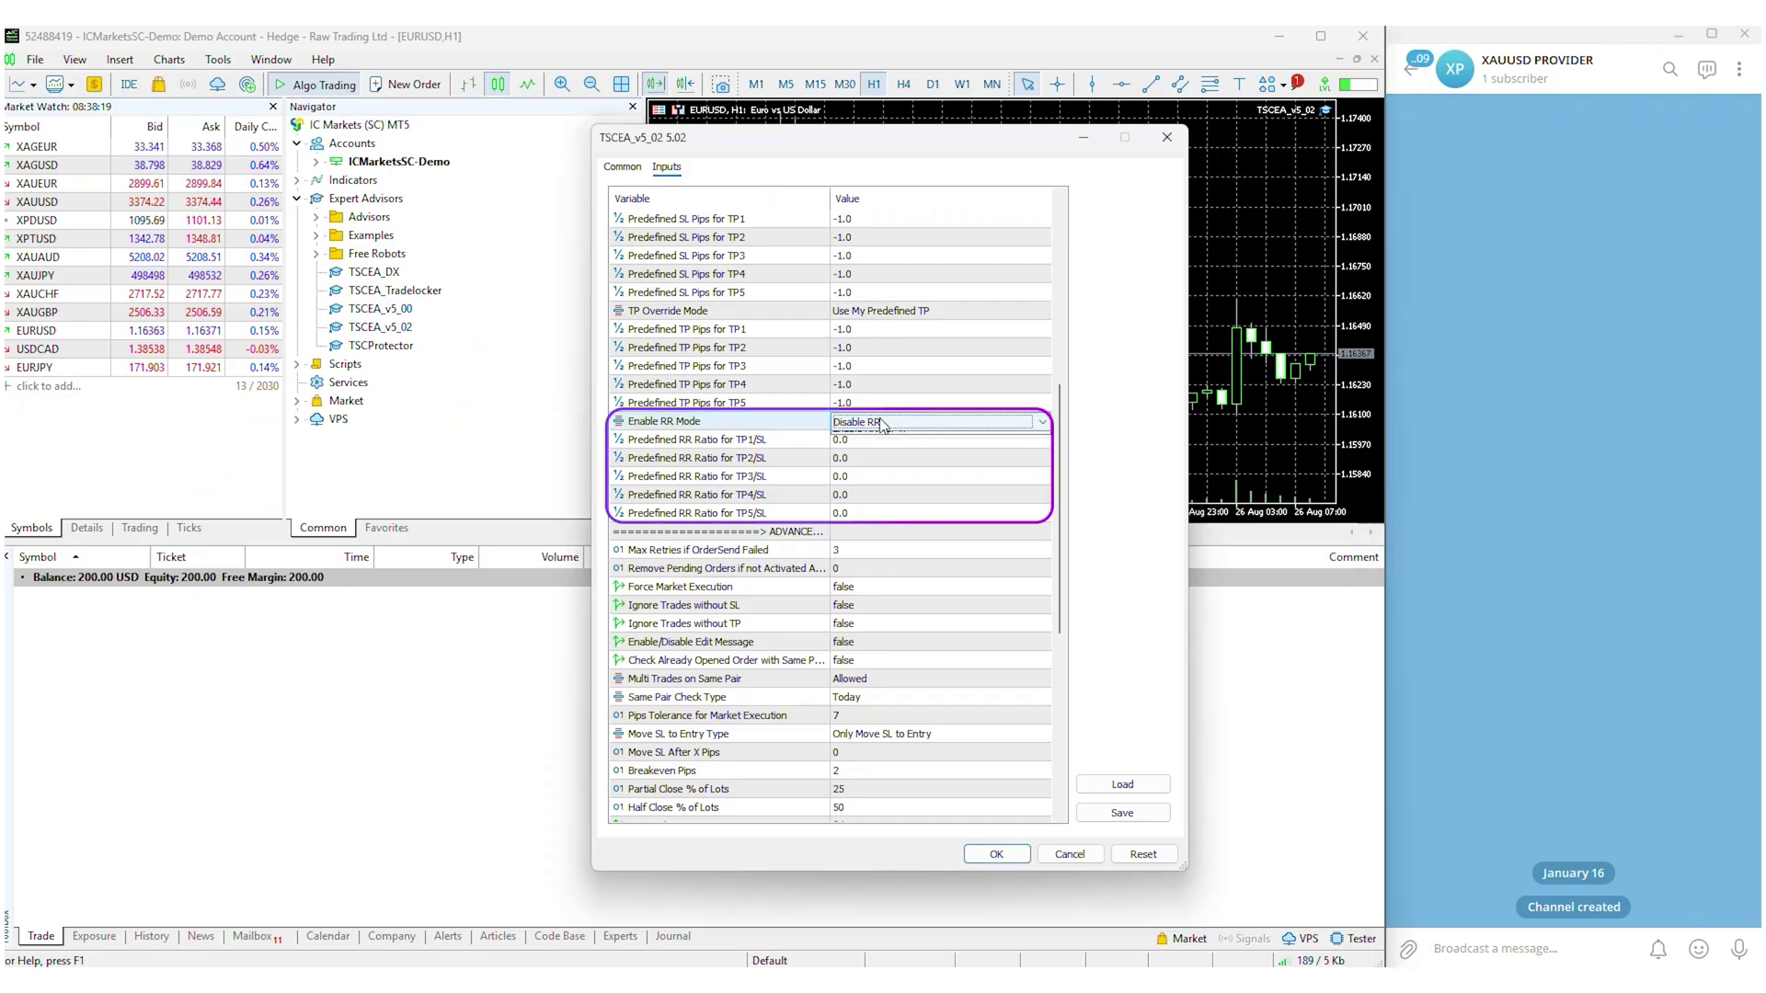
- Set RR Mode to "Enable RR For SL" with a ratio of 0.5 for TP1 and TP2, and apply the inputs
{"action": "left_click", "coordinate": [956, 363]}
{"action": "double_click", "coordinate": [1002, 485]}
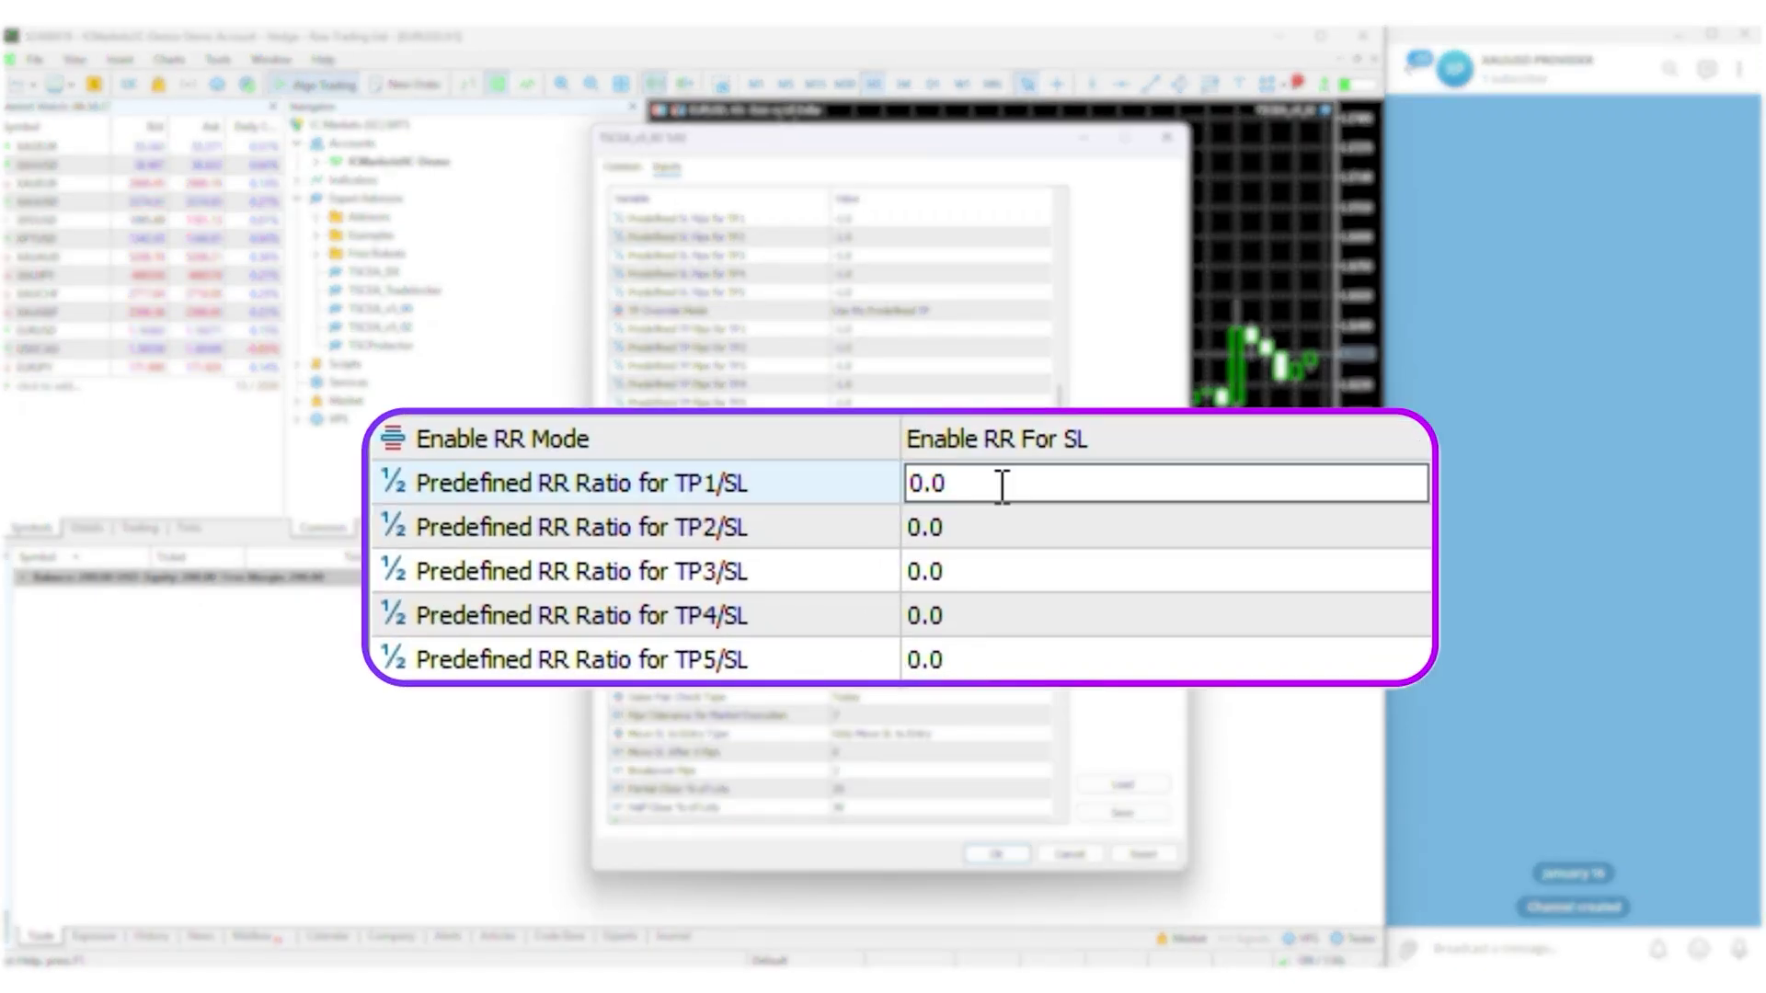
{"action": "double_click", "coordinate": [1049, 534]}
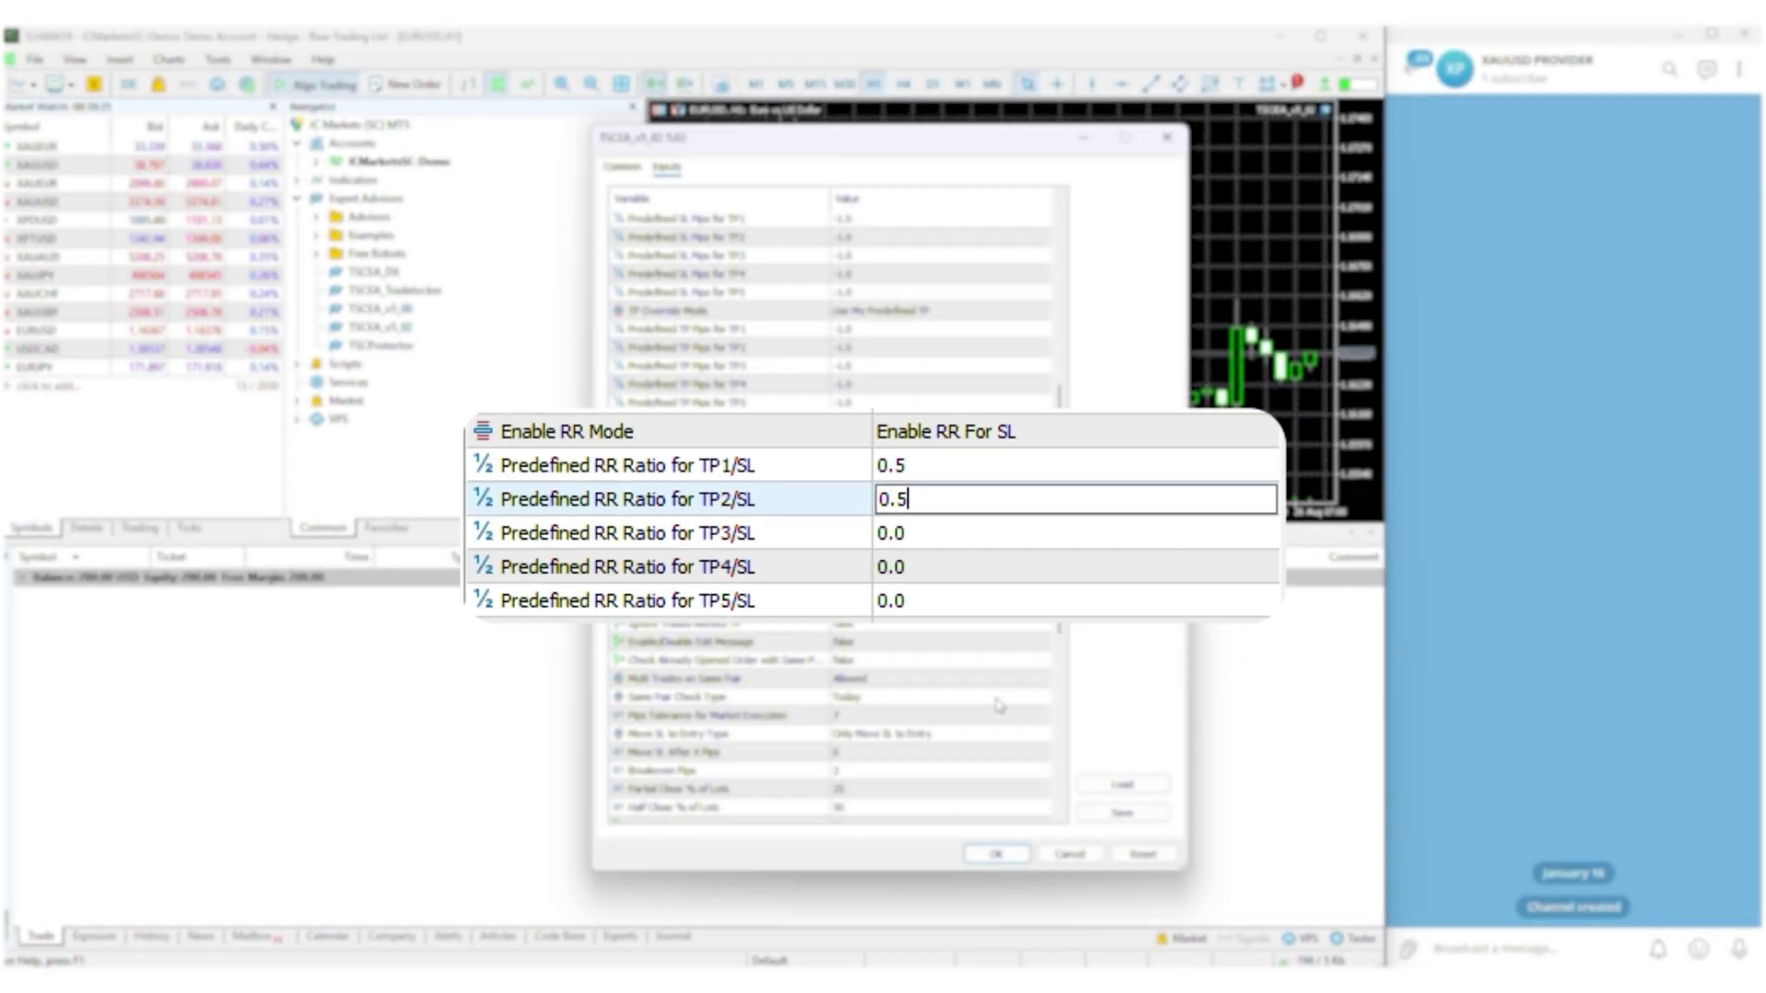
{"action": "left_click", "coordinate": [996, 855]}
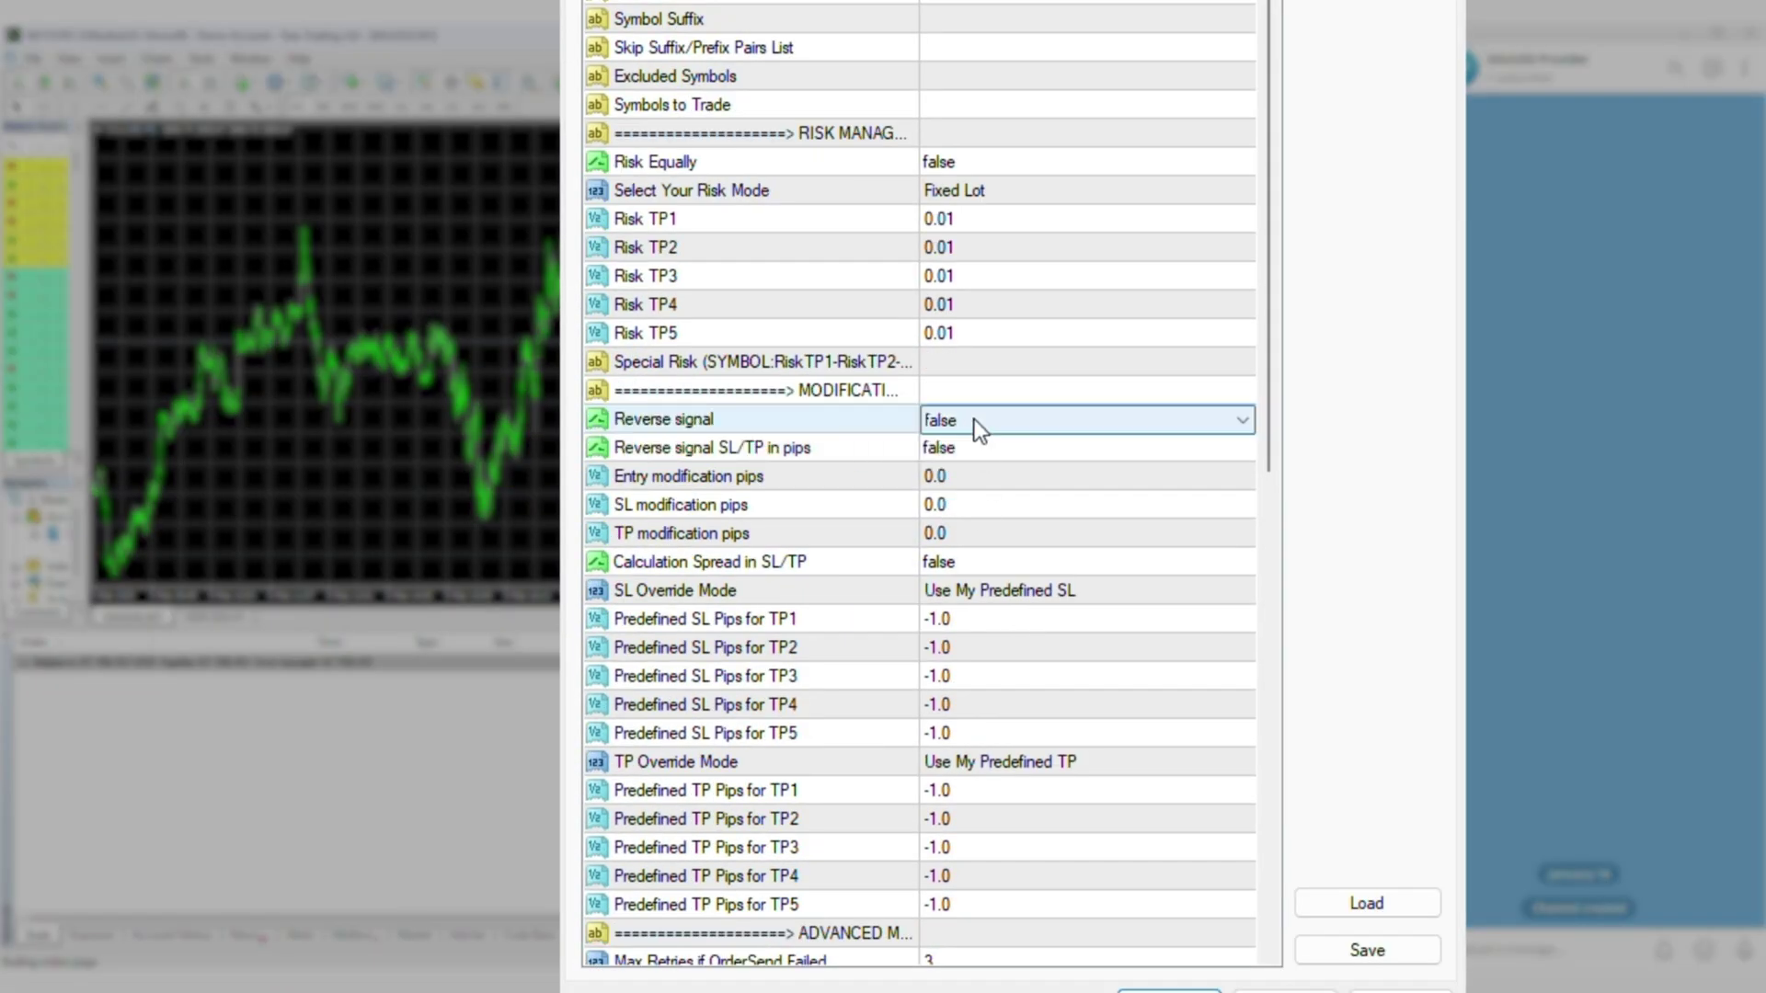
- Set Reverse signal and Reverse signal SL/TP in pips to true, and broadcast a test signal in the channel
{"action": "left_click", "coordinate": [975, 417]}
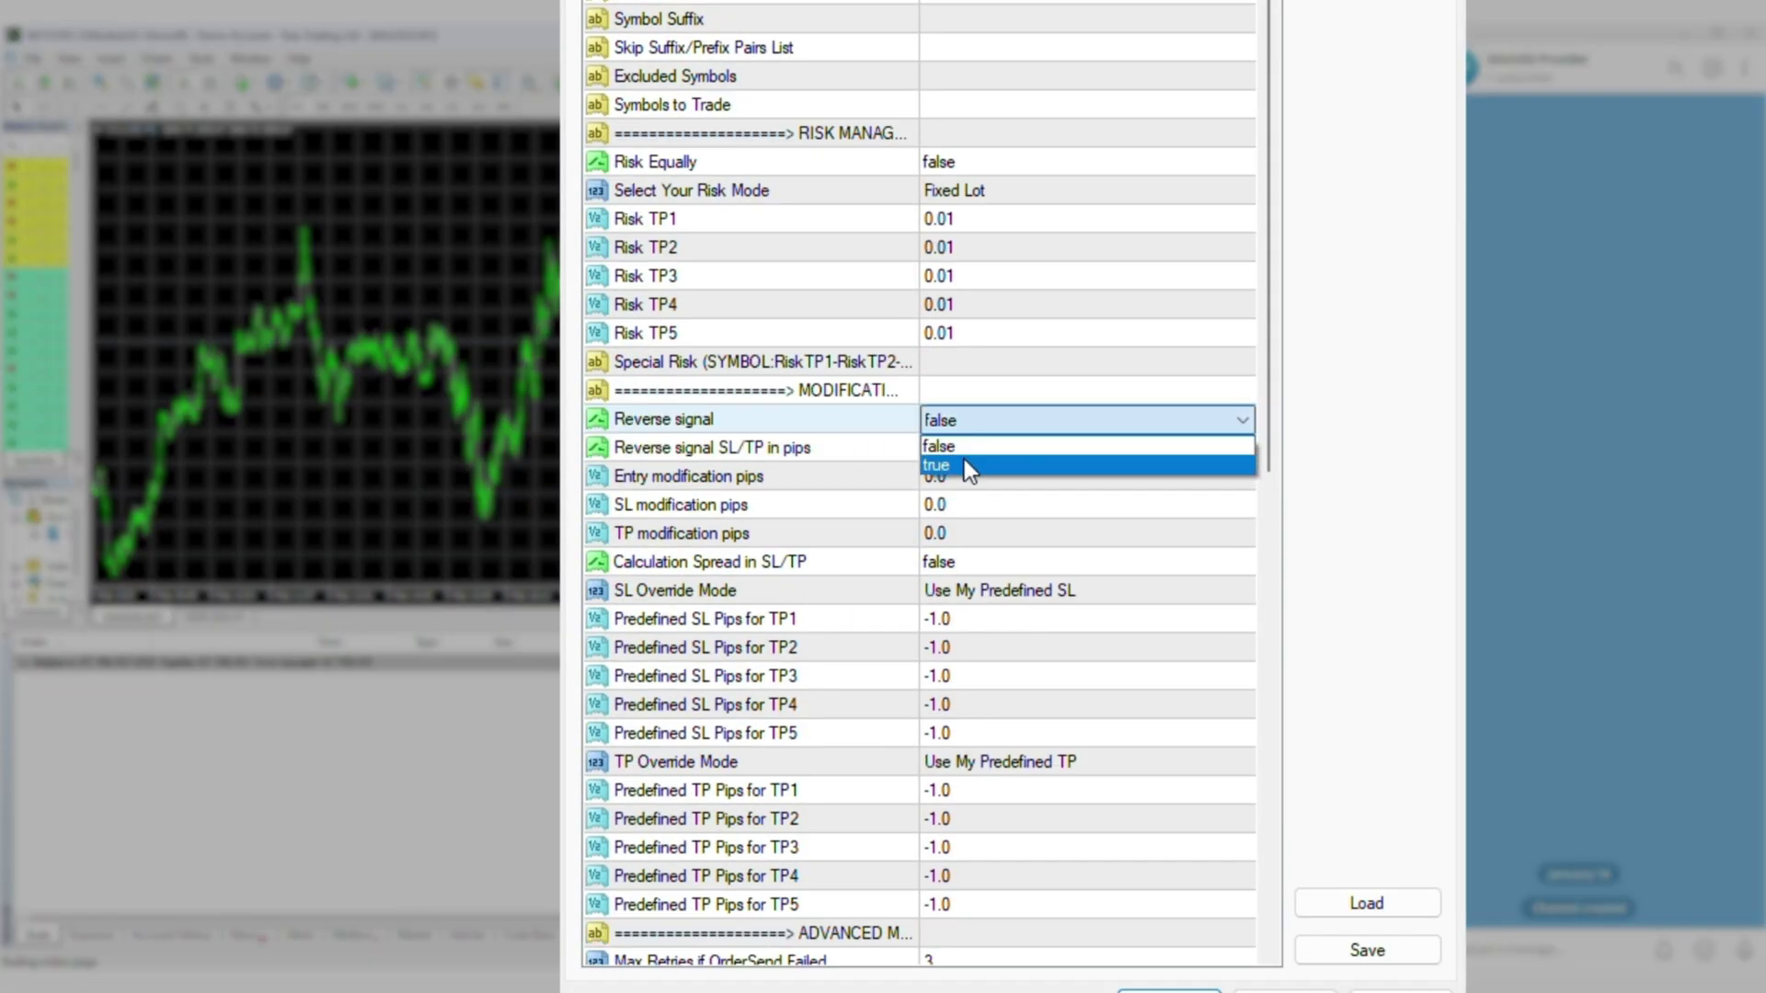
{"action": "left_click", "coordinate": [964, 460]}
{"action": "left_click", "coordinate": [964, 449]}
{"action": "left_click", "coordinate": [964, 449]}
{"action": "left_click", "coordinate": [964, 495]}
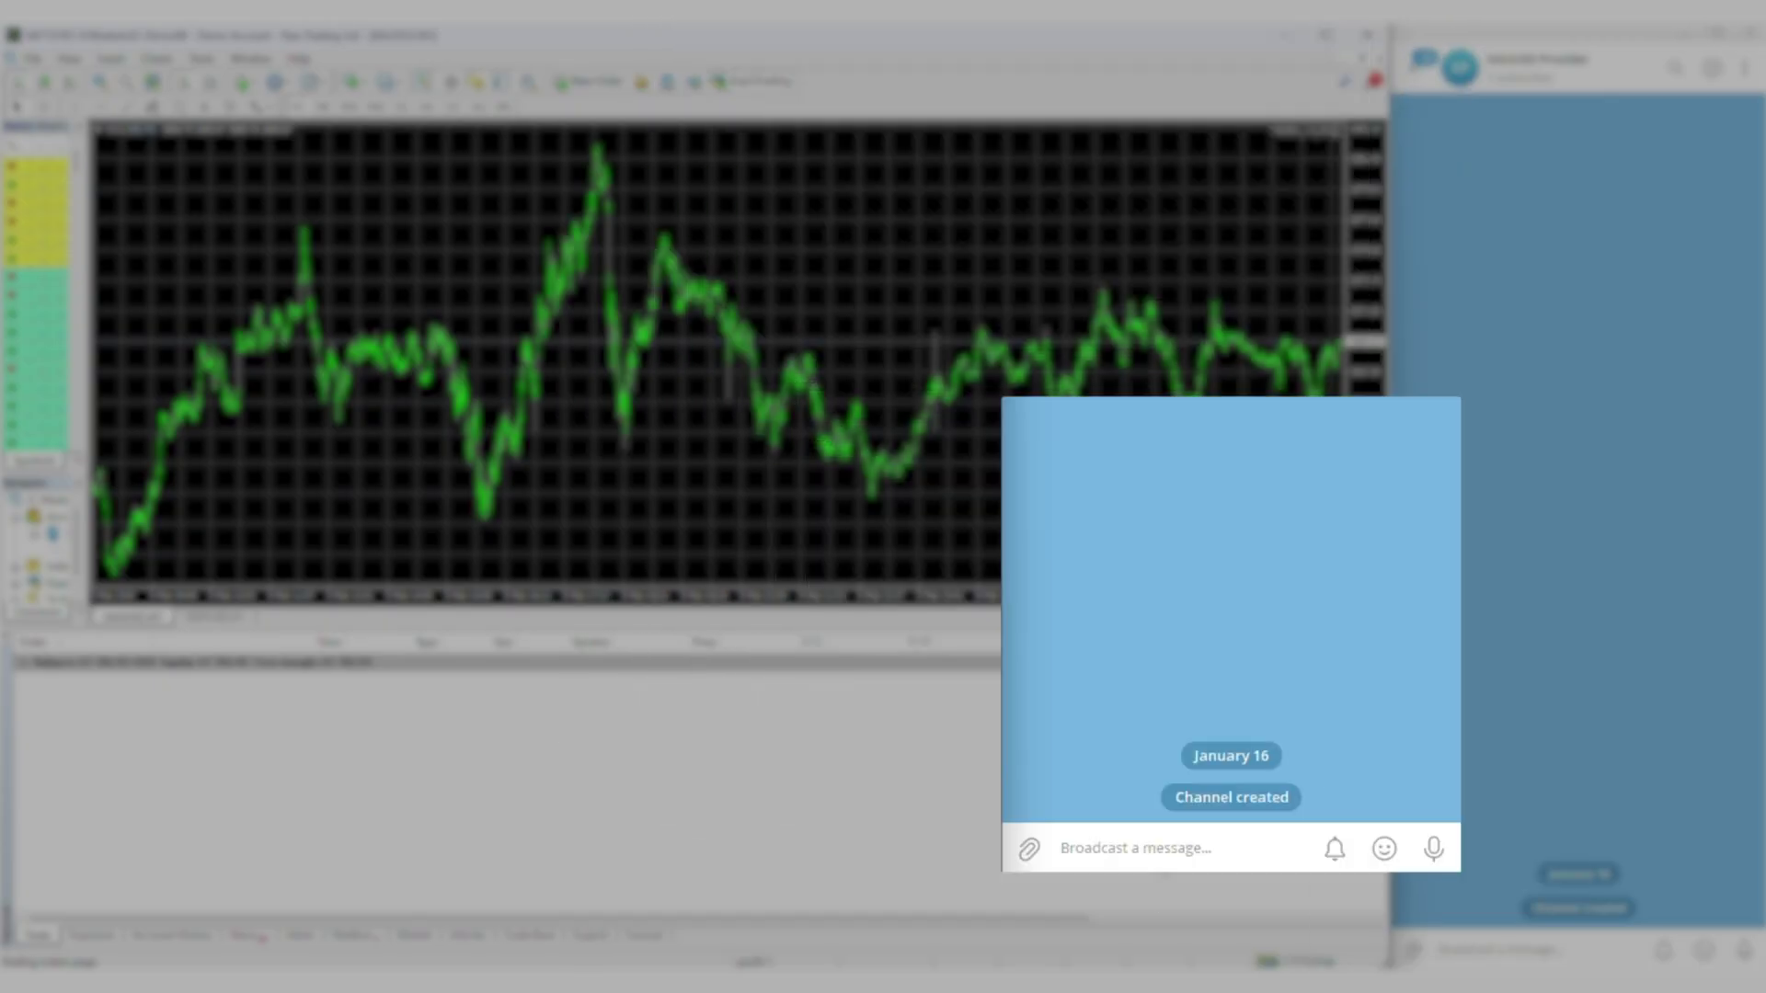
{"action": "key", "text": "Return"}
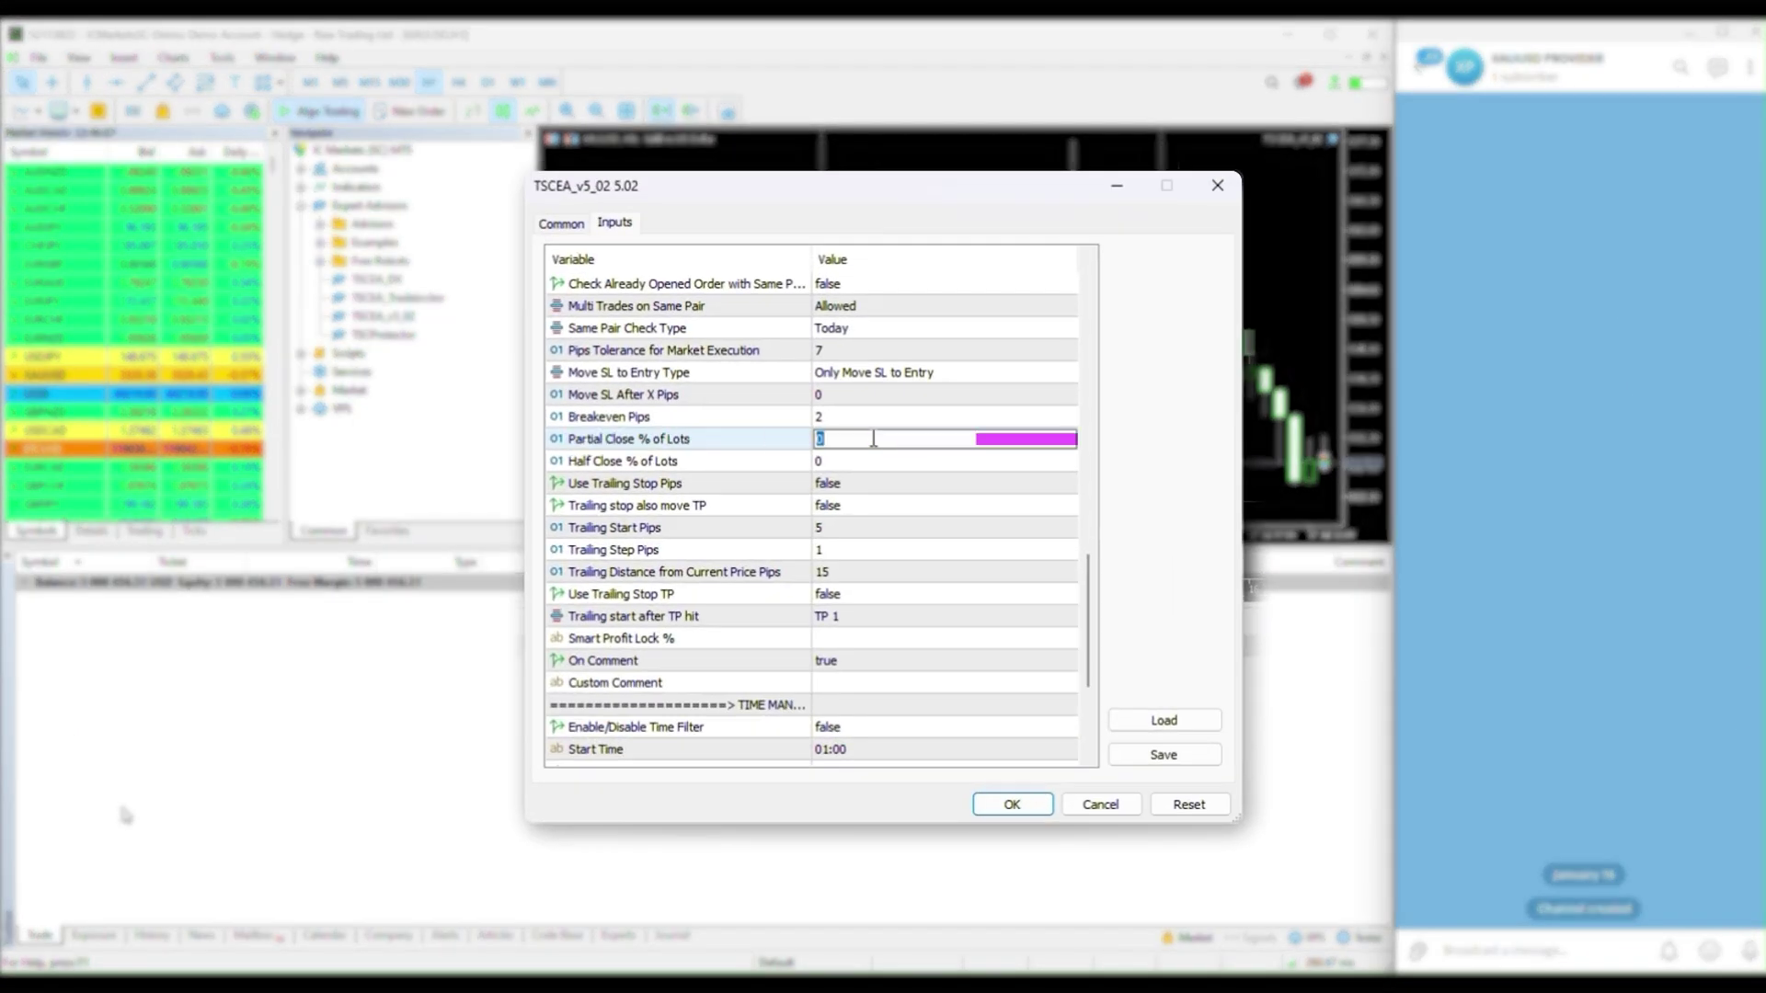
- Set Partial Close % of Lots to 30 and Half Close % of Lots to 50
{"action": "left_click", "coordinate": [875, 462]}
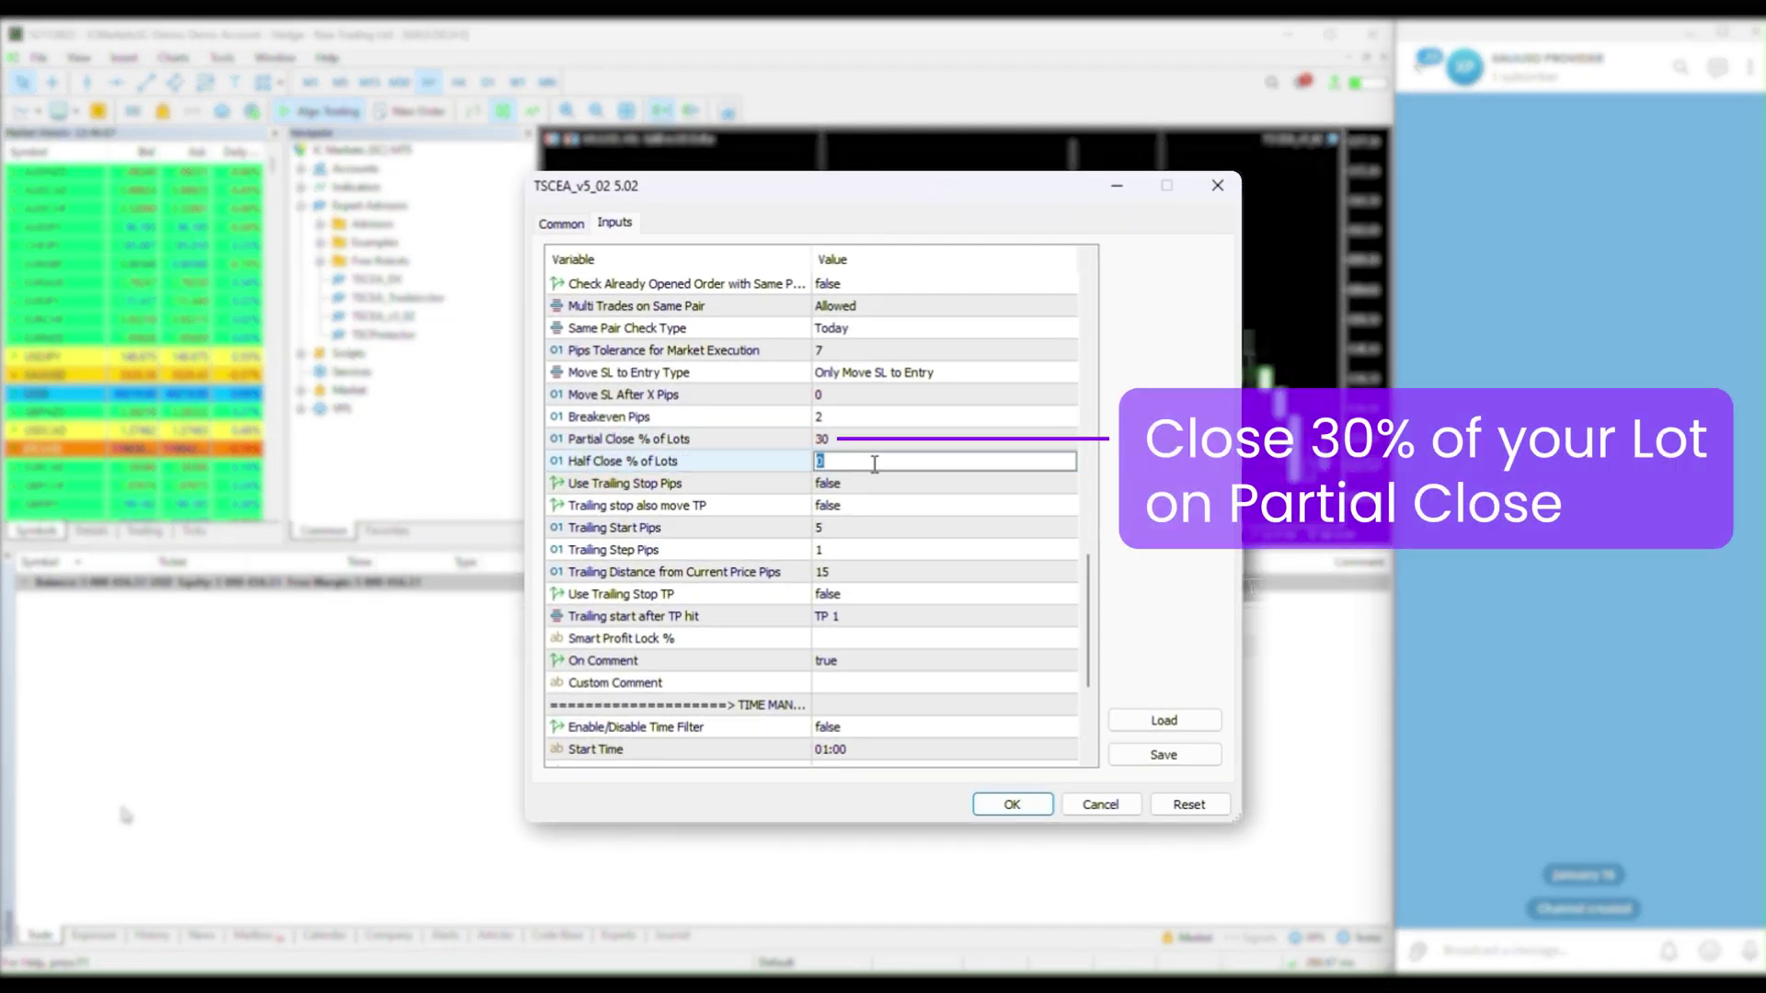
{"action": "type", "text": "50"}
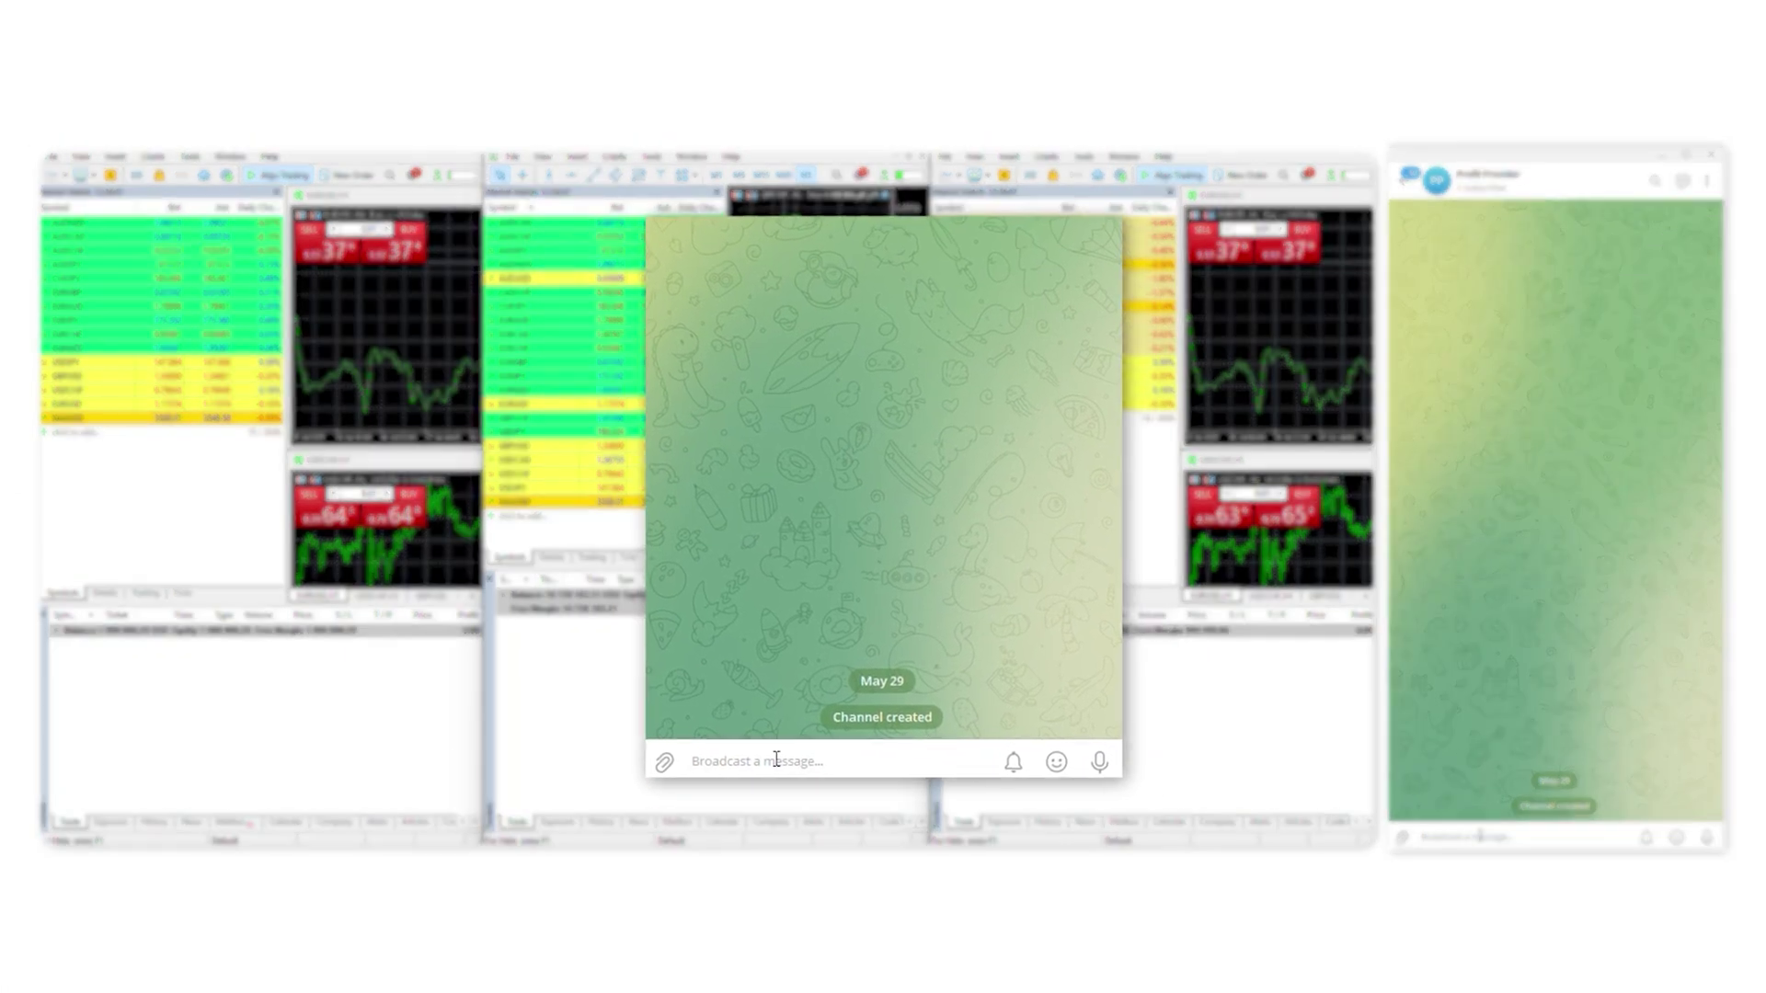
- Broadcast the signal "XAUUSD Buy 2100, SL 2000, TP 2200, TP 2300" with each level on its own line
{"action": "type", "text": "XAUUSD Buy 2100 SL 2000 TP 2200 TP 2300"}
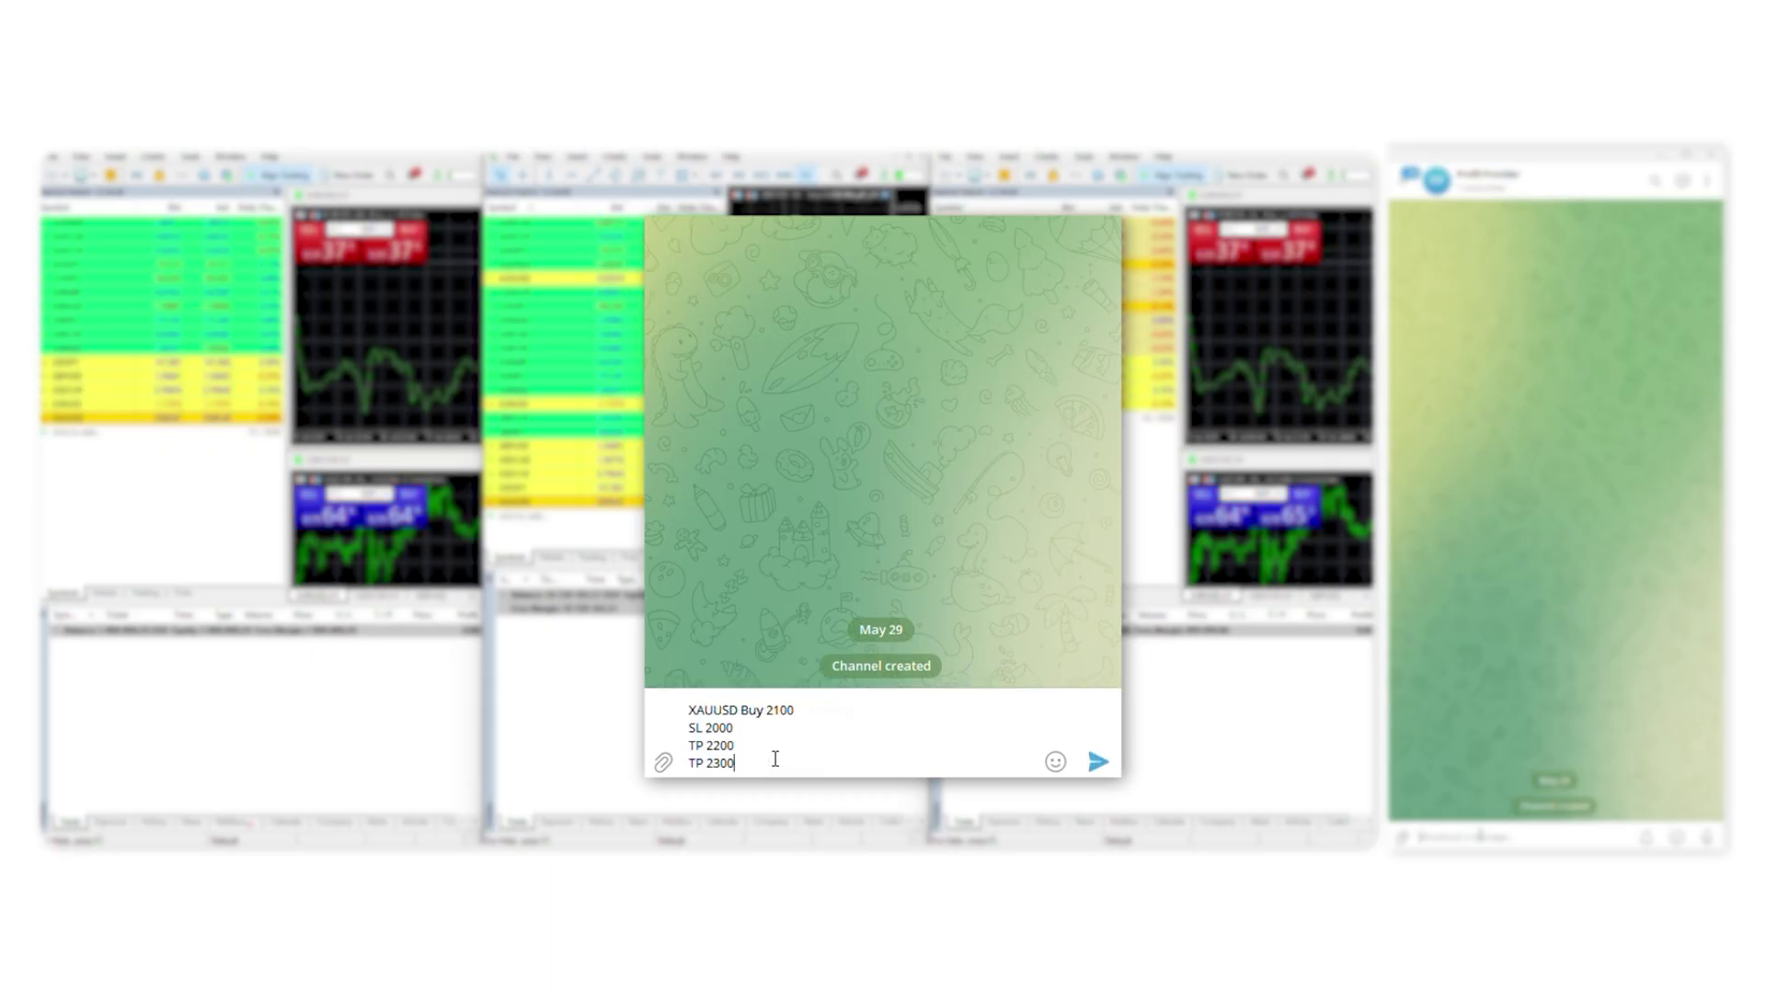
{"action": "key", "text": "Return"}
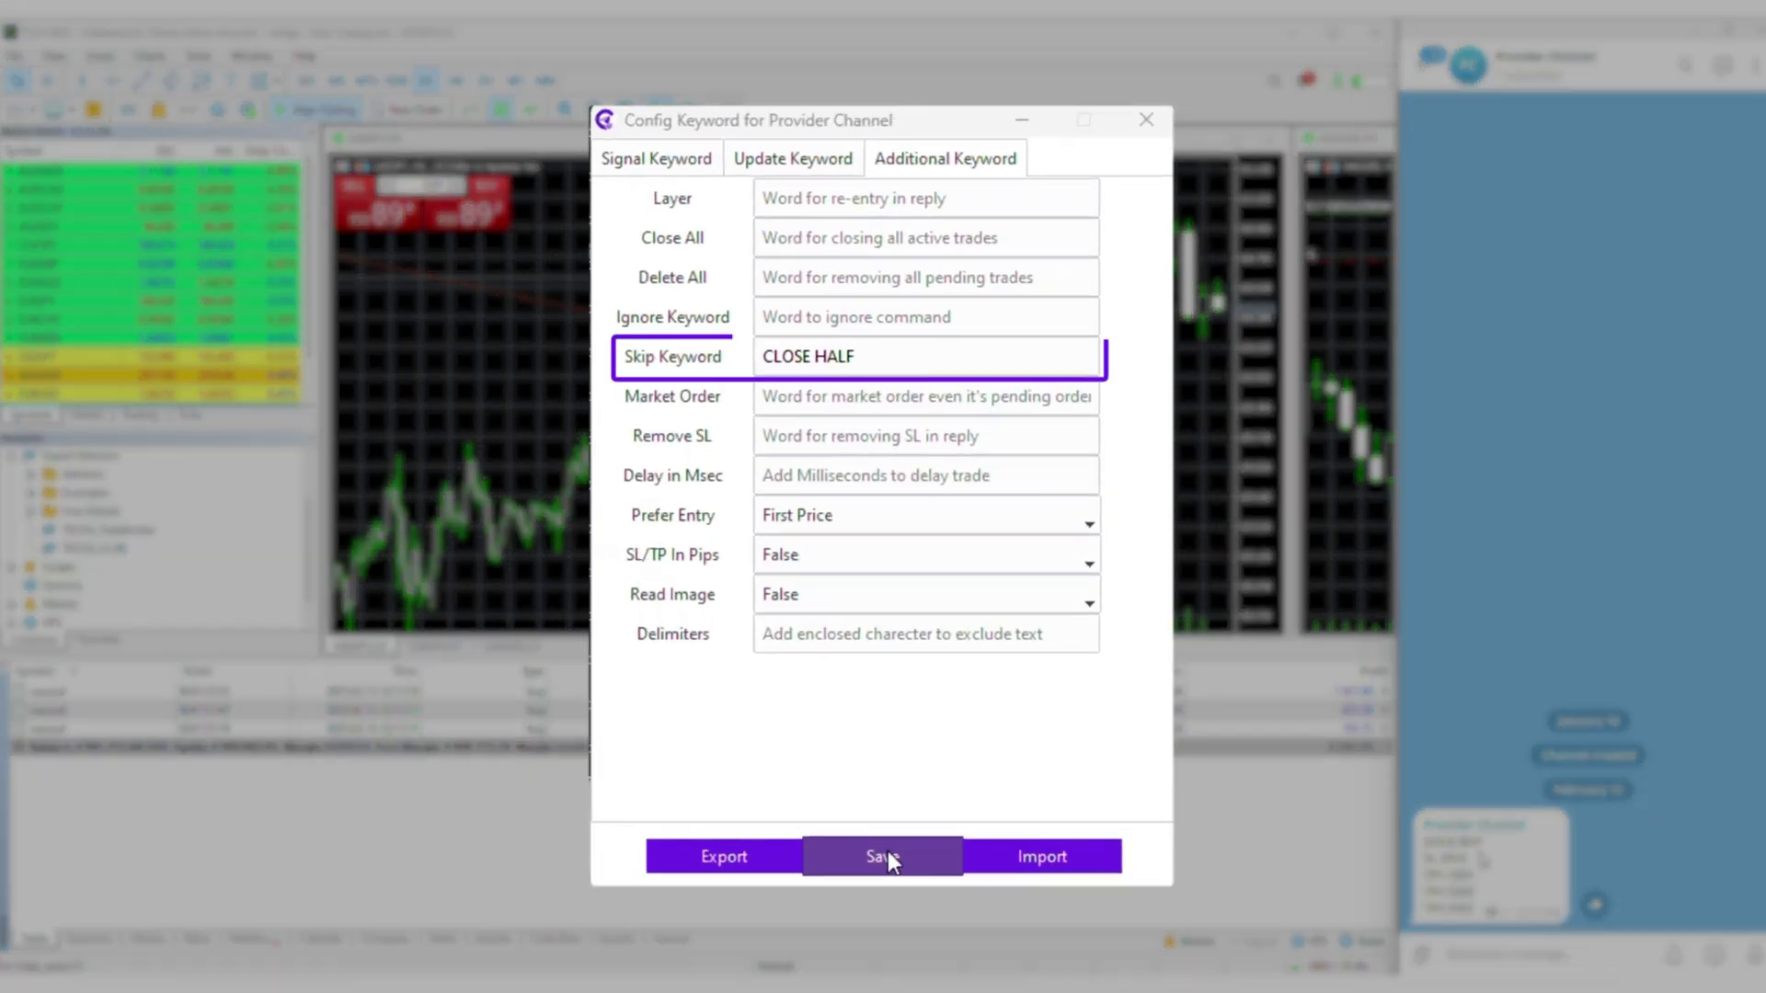
- Save the Provider Channel keyword configuration with "CLOSE HALF" as the skip keyword and close it
{"action": "left_click", "coordinate": [887, 851]}
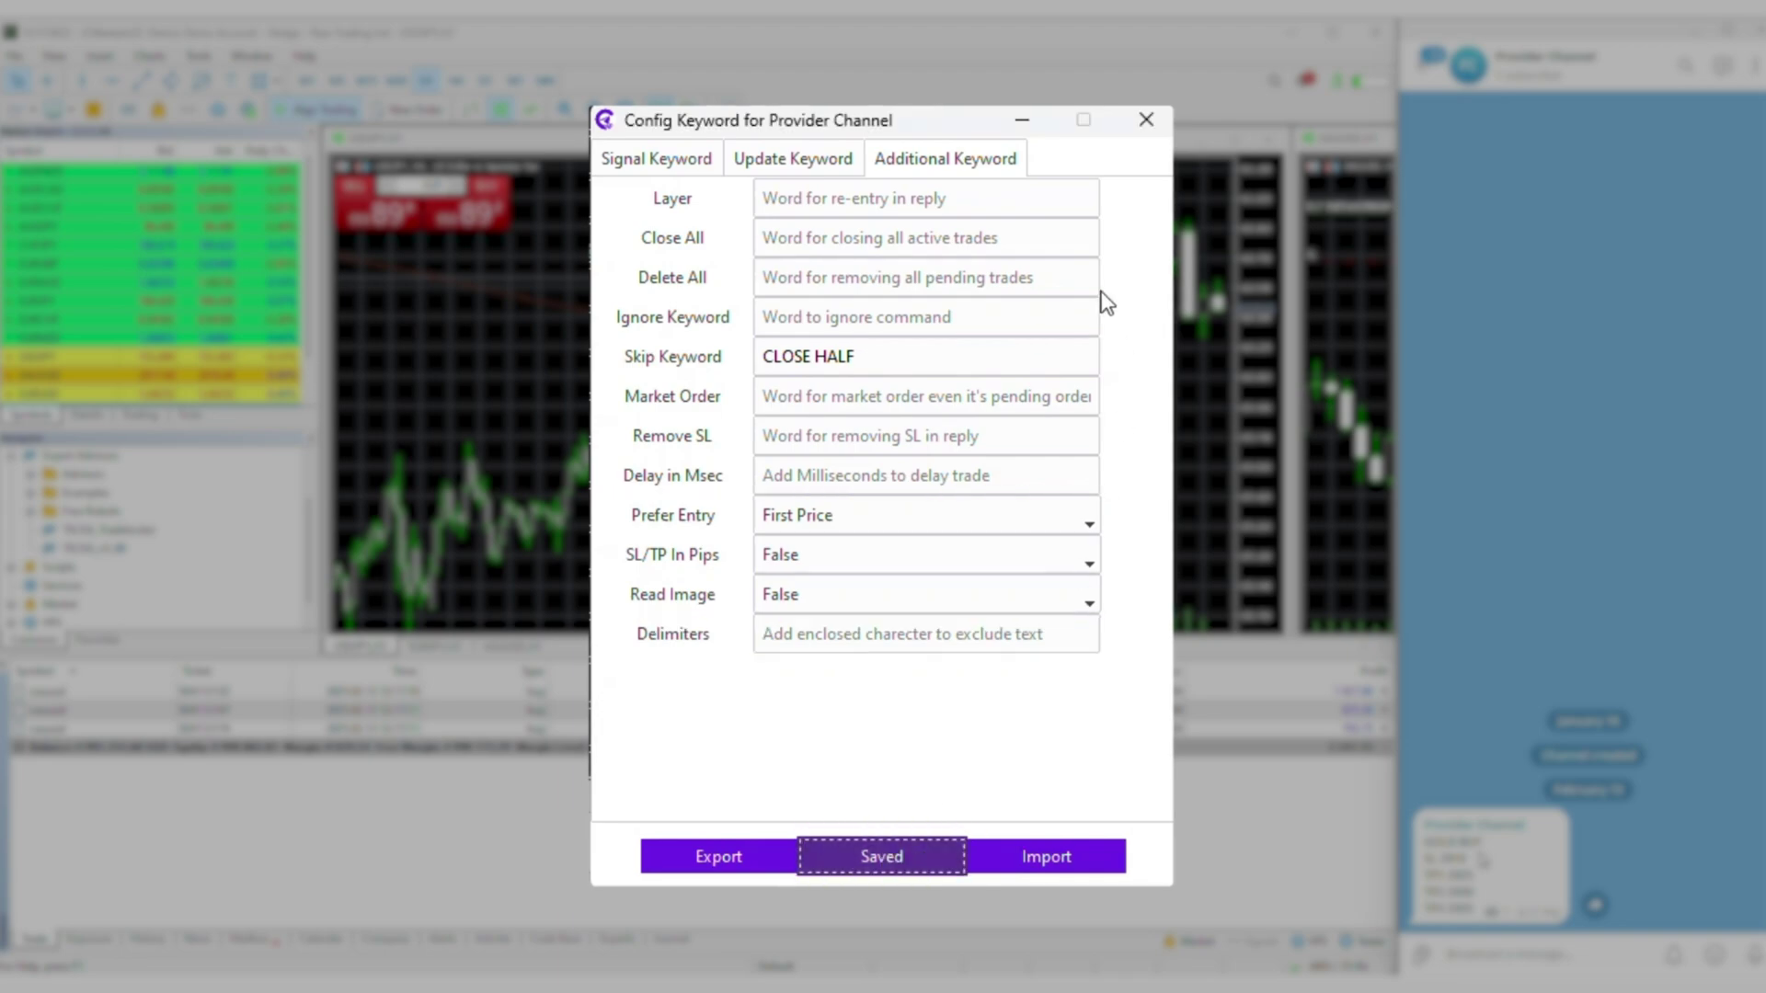
{"action": "left_click", "coordinate": [1146, 121]}
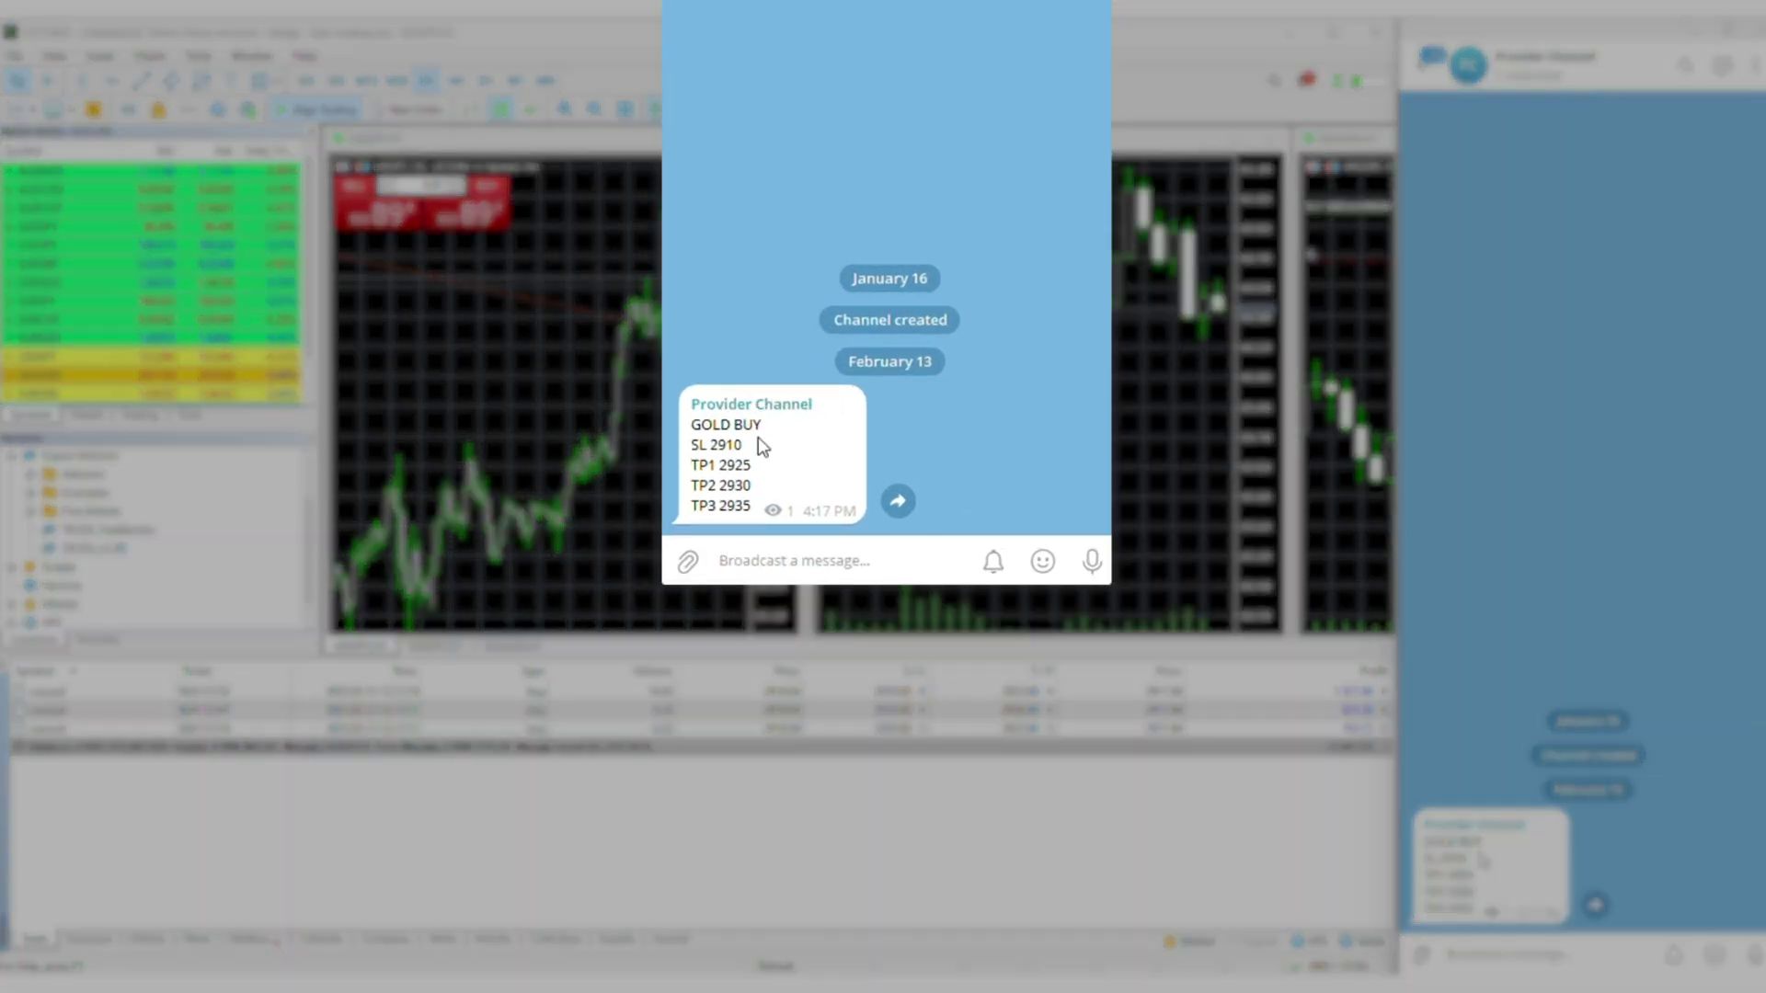
- Reply to the GOLD BUY signal with "MOVE SL AND CLOSE HALF"
{"action": "right_click", "coordinate": [759, 446]}
{"action": "left_click", "coordinate": [832, 169]}
{"action": "type", "text": "MOVE SL AND CLOSE HALF"}
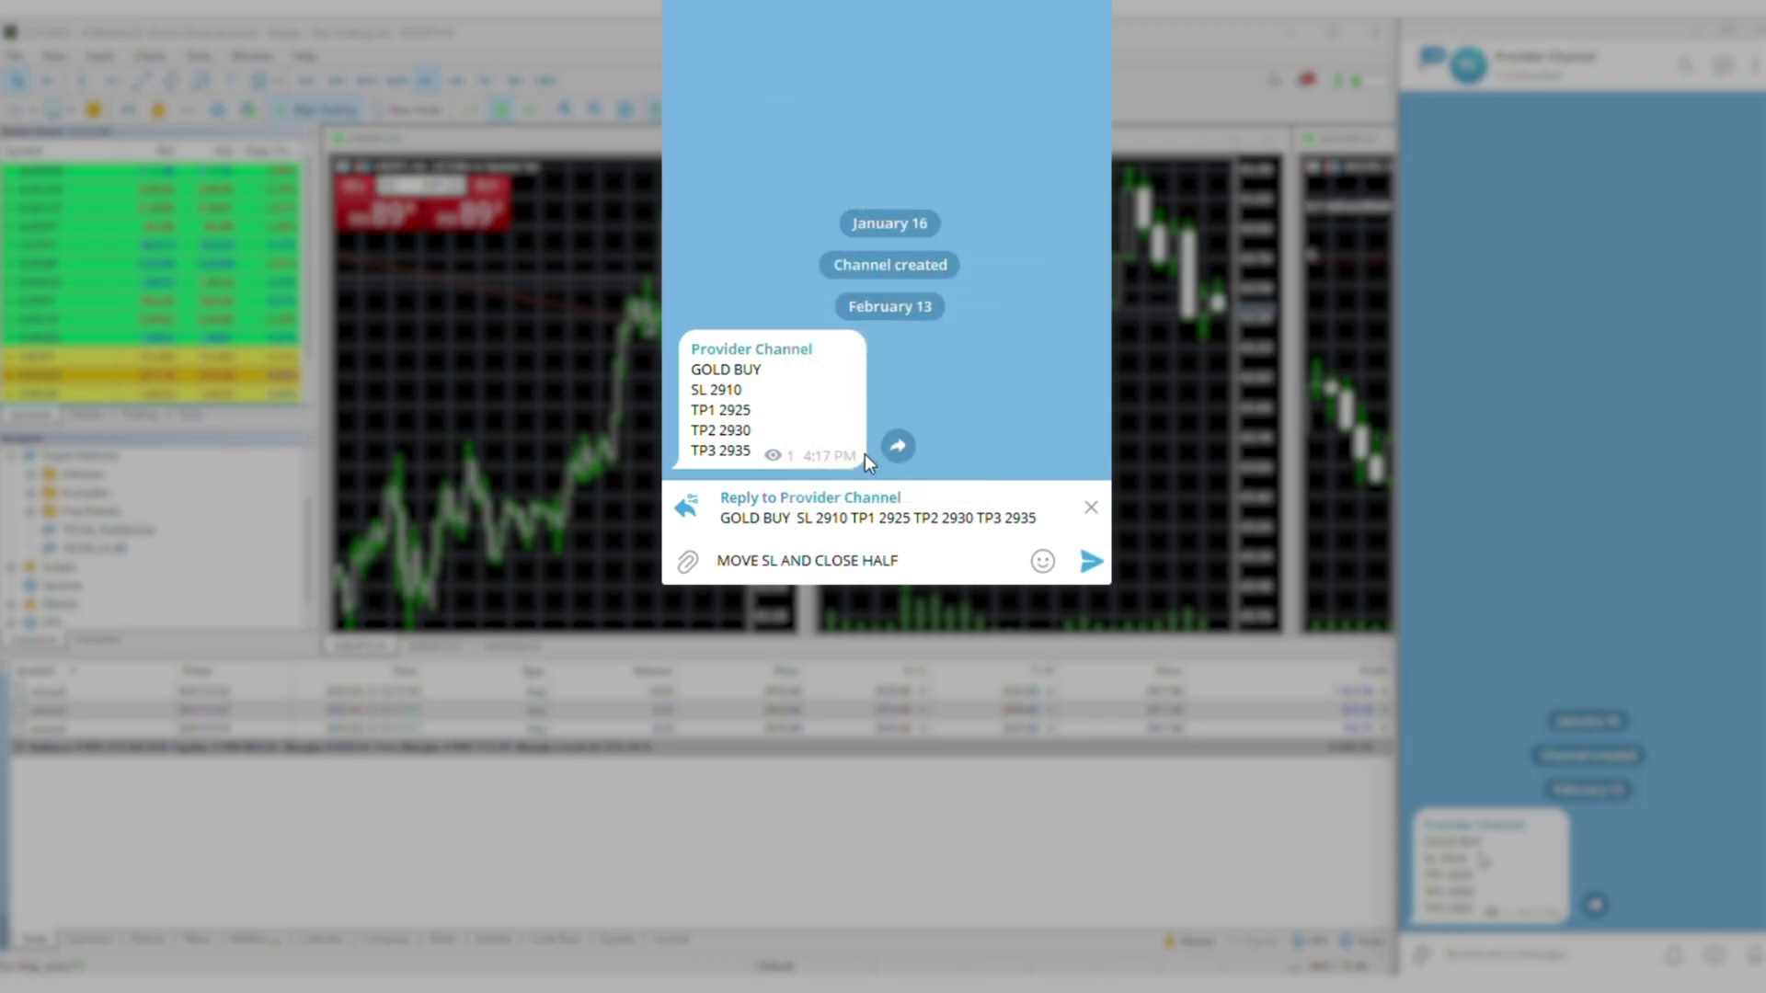
{"action": "key", "text": "Return"}
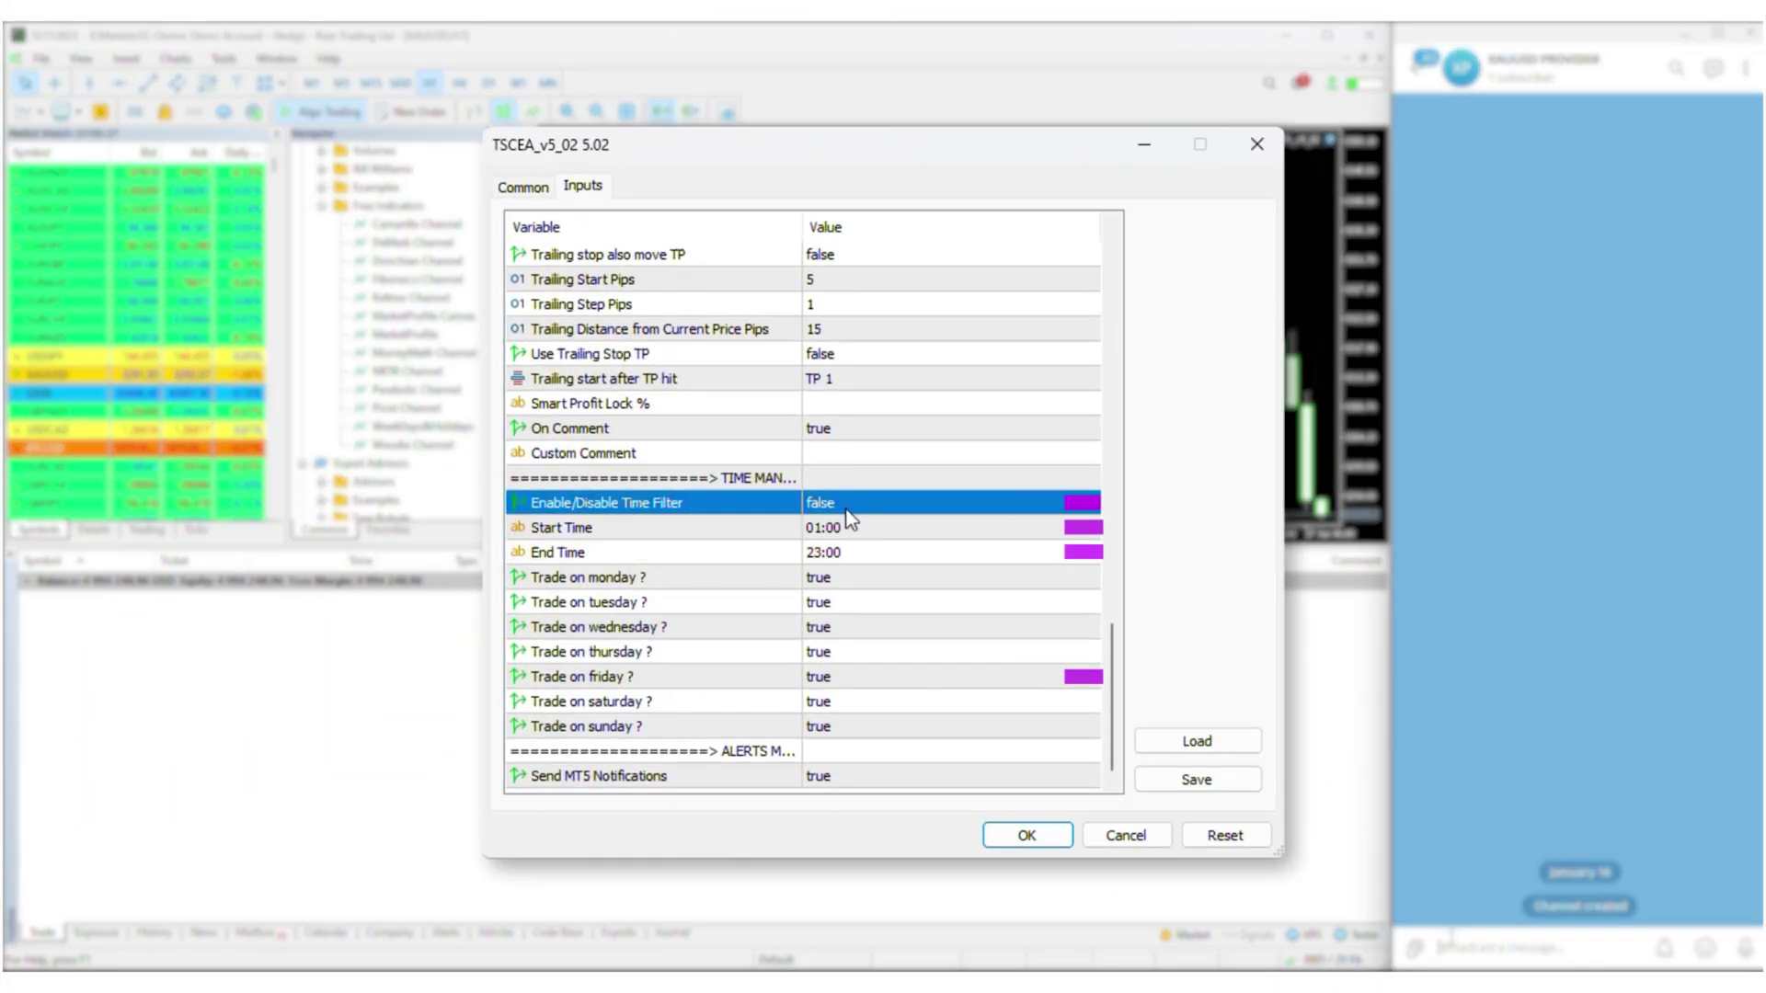
- Enable the time filter from 06:00 to 08:00, set Trade on friday to false, and apply the inputs
{"action": "left_click", "coordinate": [843, 528]}
{"action": "key", "text": "BackSpace"}
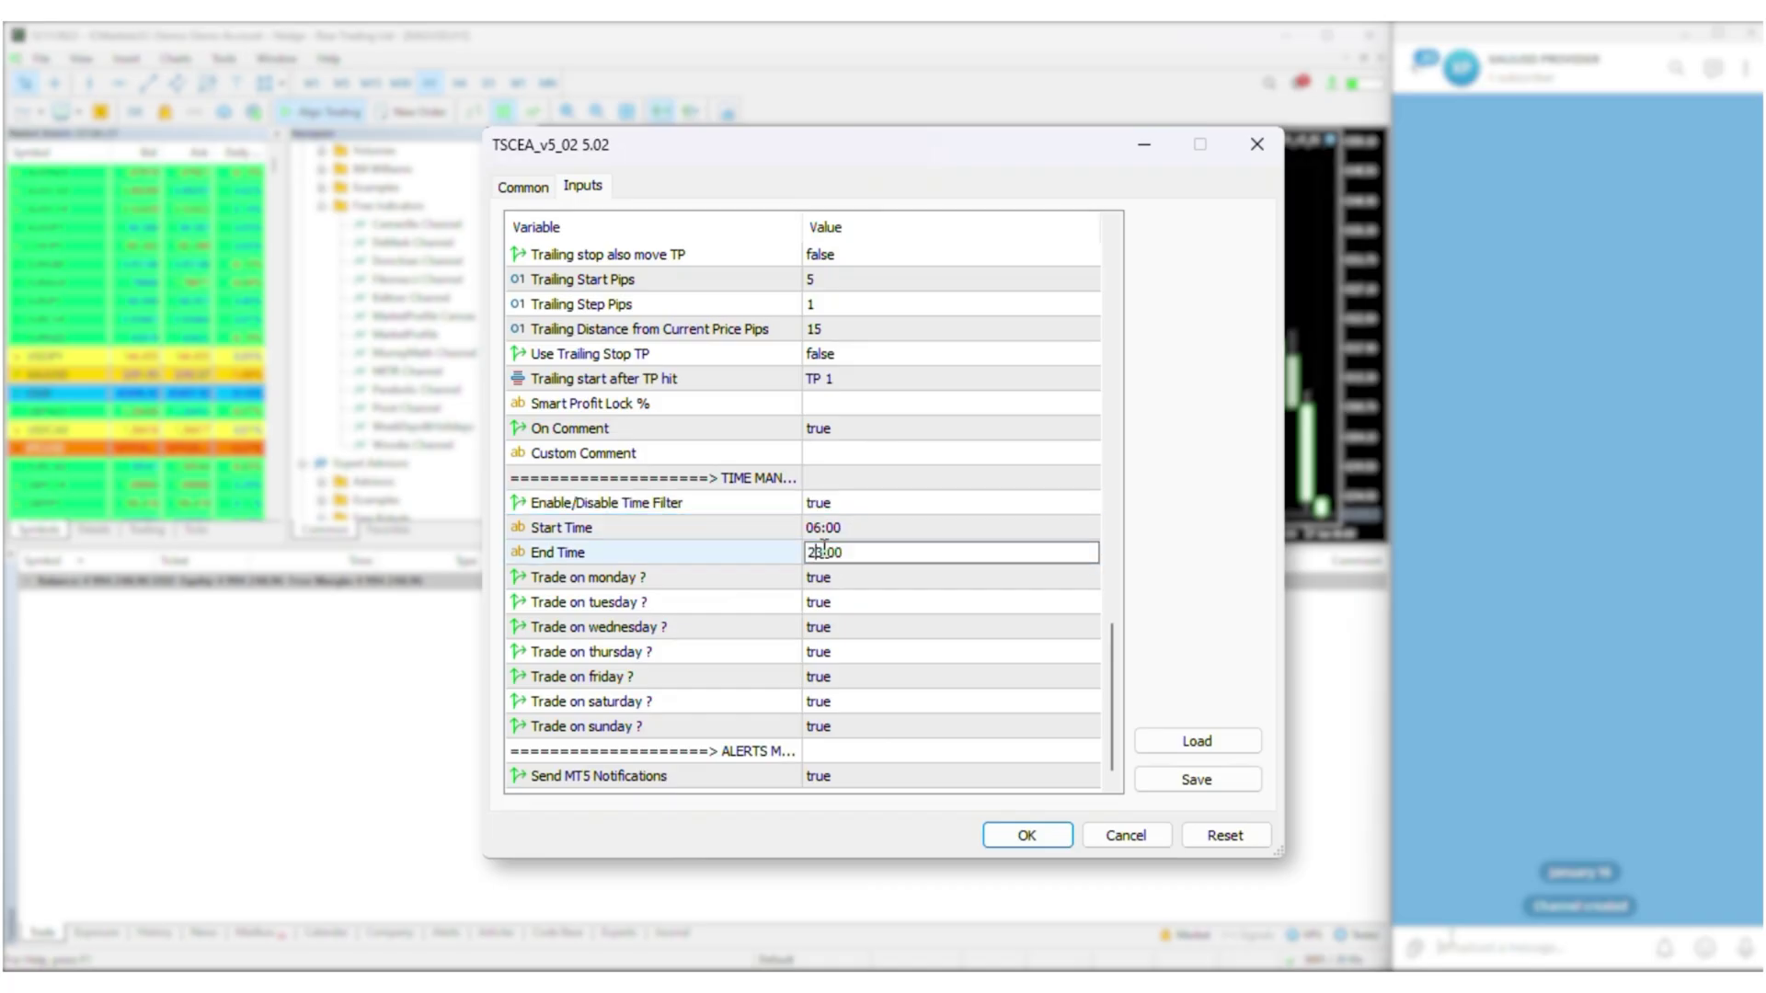
{"action": "left_click", "coordinate": [860, 602]}
{"action": "double_click", "coordinate": [850, 674]}
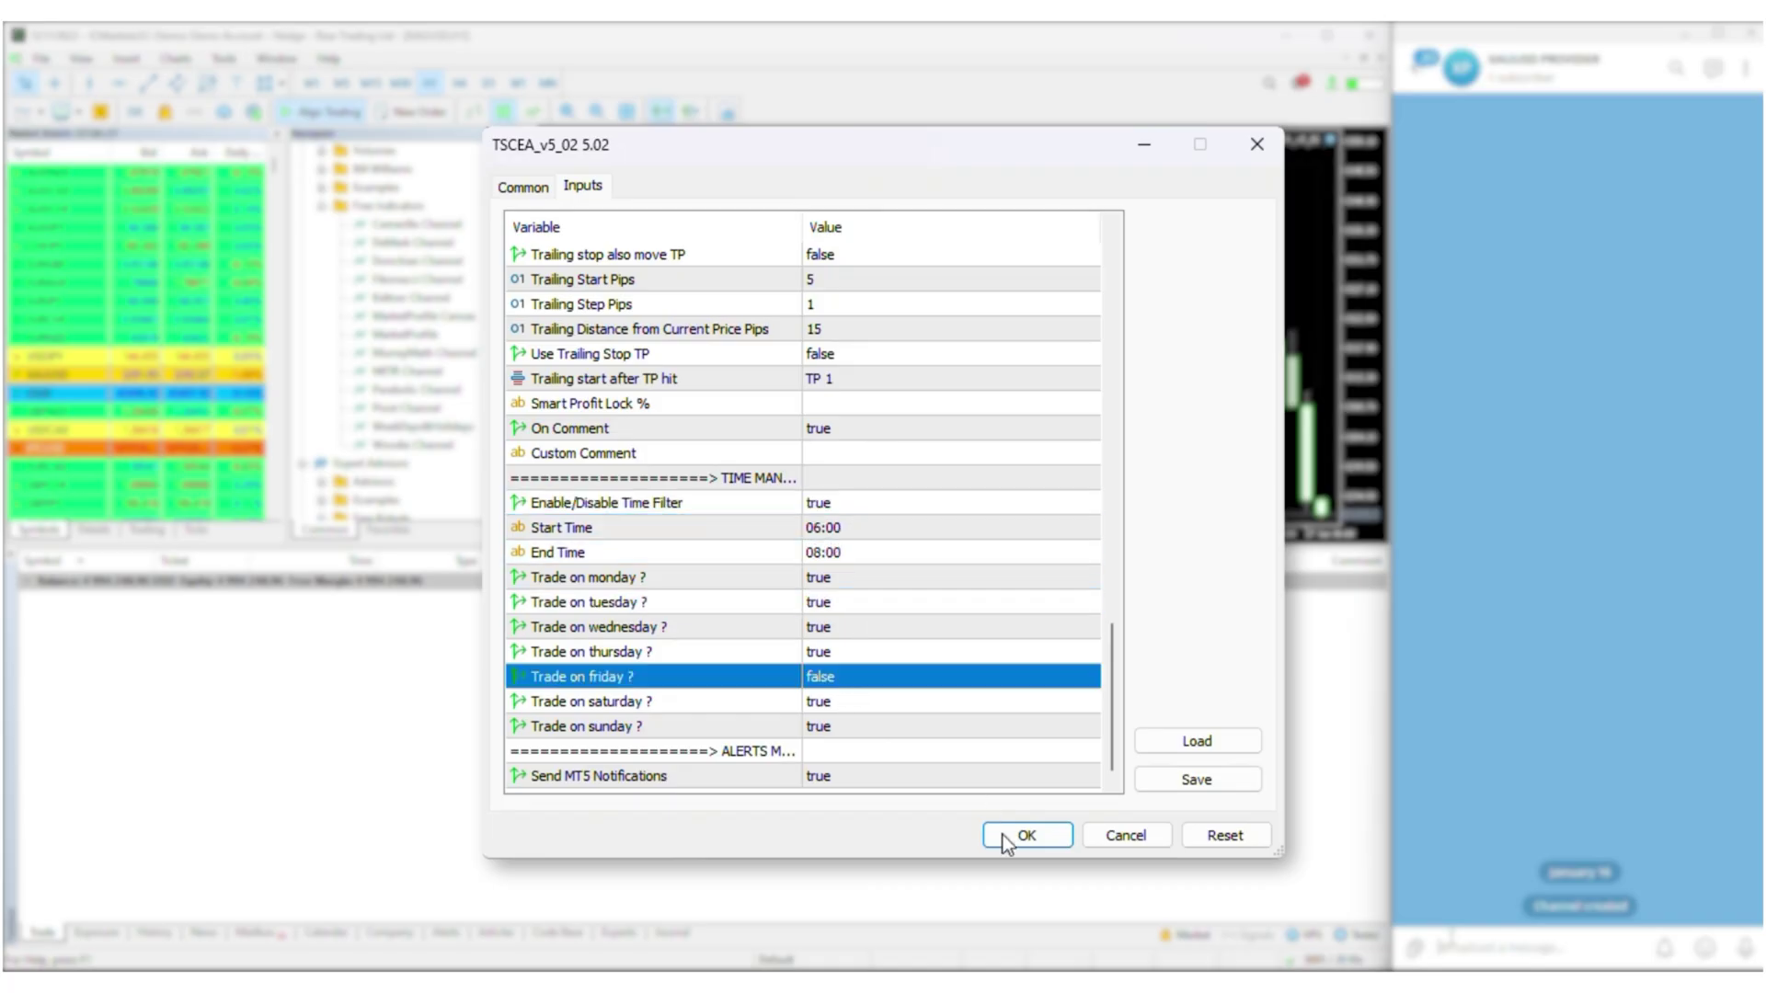
{"action": "left_click", "coordinate": [1012, 839]}
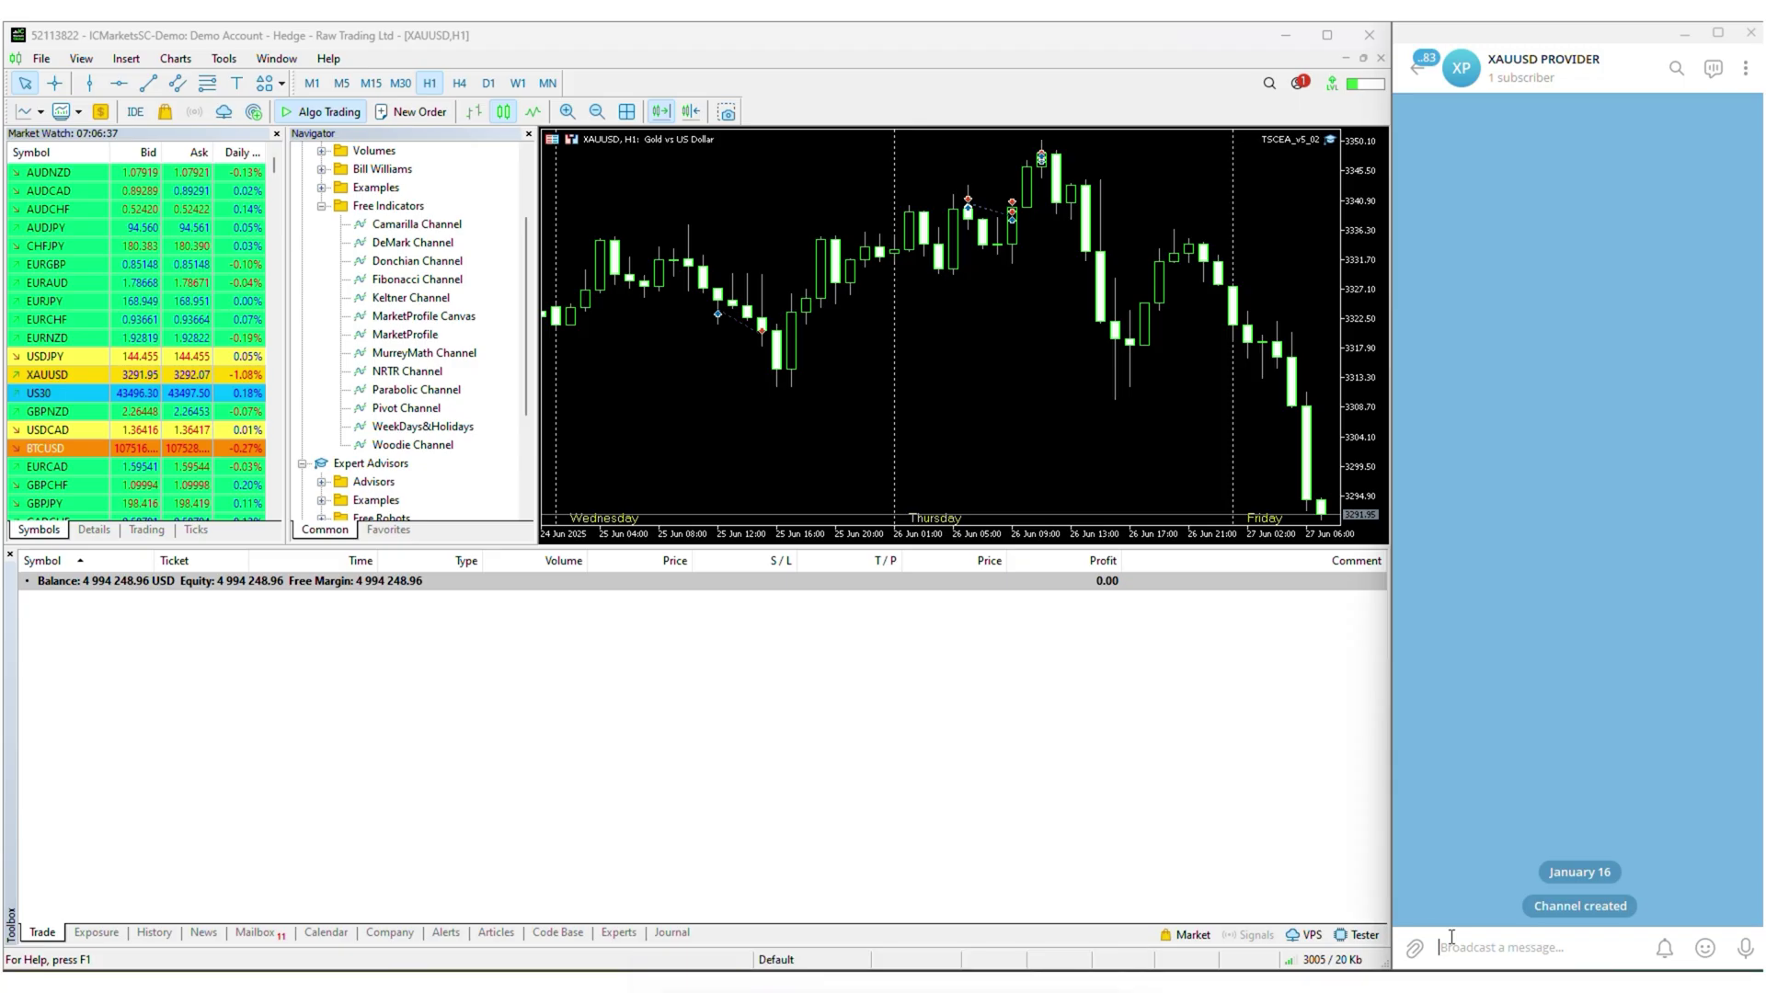
- Broadcast the signal "XAUUSD BUY SL 3280 TP 3300" in the XAUUSD PROVIDER channel
{"action": "type", "text": "XAUUSD BUY SL 3280 TP 3300"}
{"action": "key", "text": "Return"}
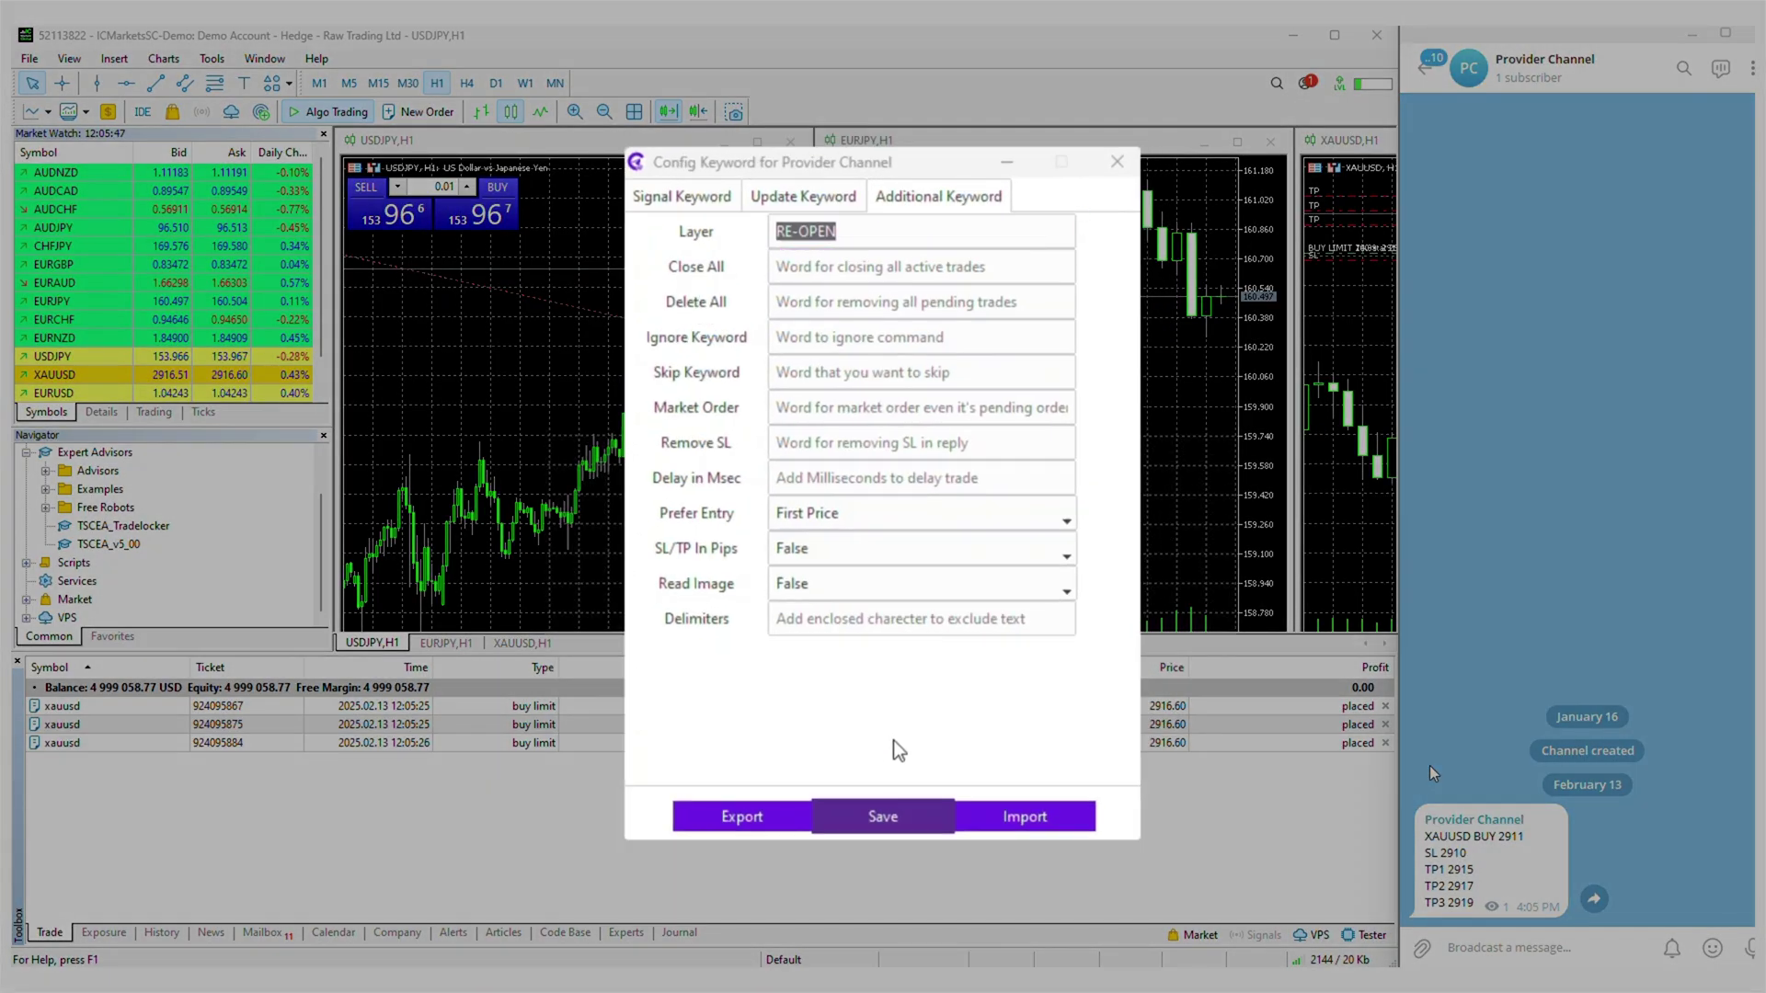
- Save the Provider Channel keywords with "RE-OPEN" as the Layer keyword, and reply "RE-OPEN" to the XAUUSD BUY 2911 signal
{"action": "left_click", "coordinate": [884, 817]}
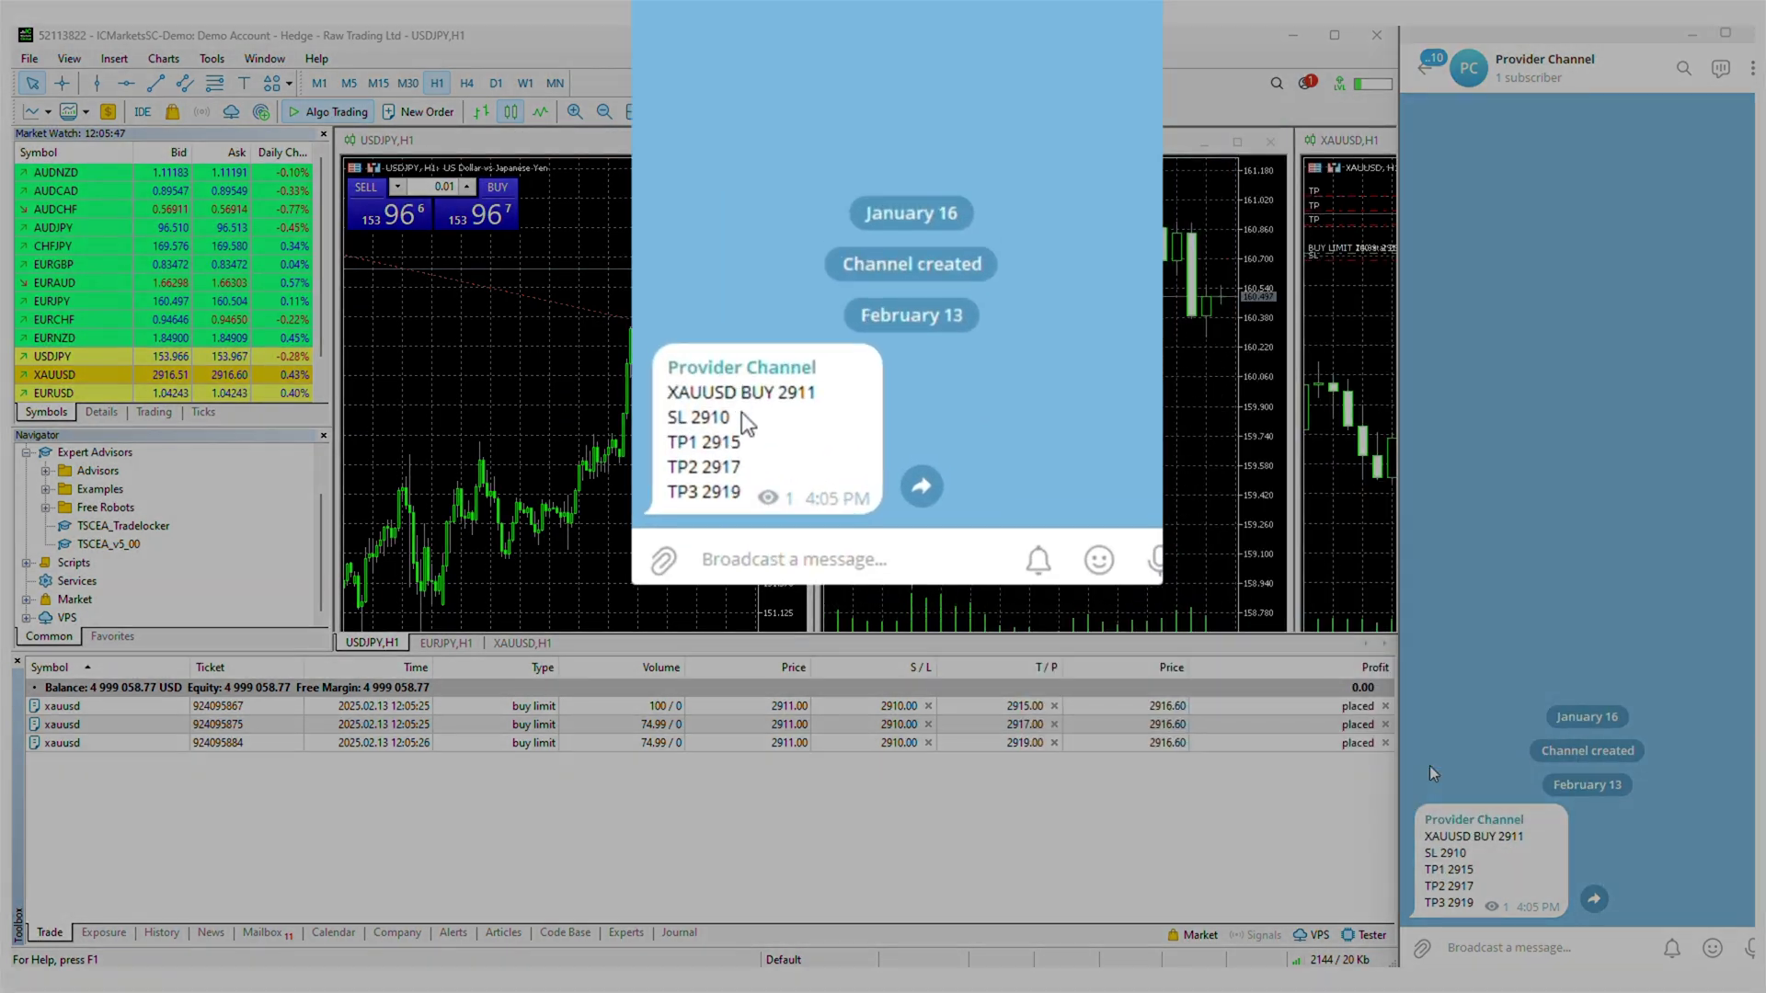
{"action": "right_click", "coordinate": [747, 424]}
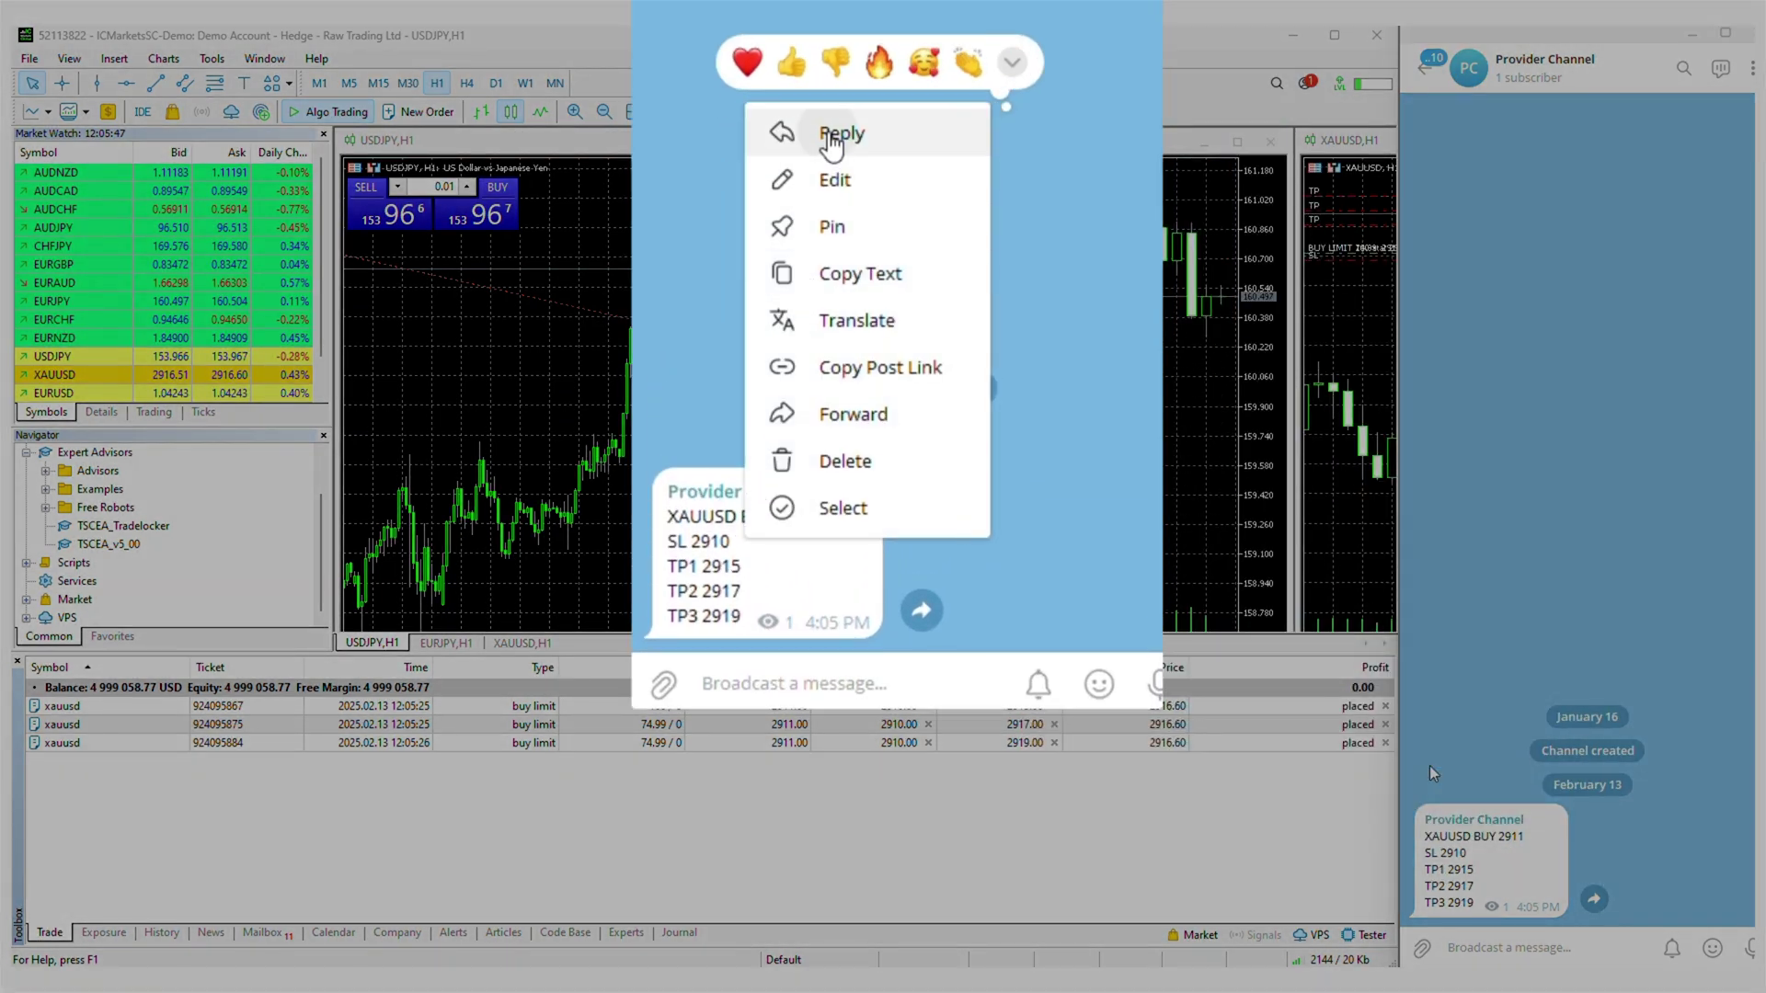
{"action": "left_click", "coordinate": [789, 132]}
{"action": "type", "text": "RE-OPEN"}
{"action": "key", "text": "Return"}
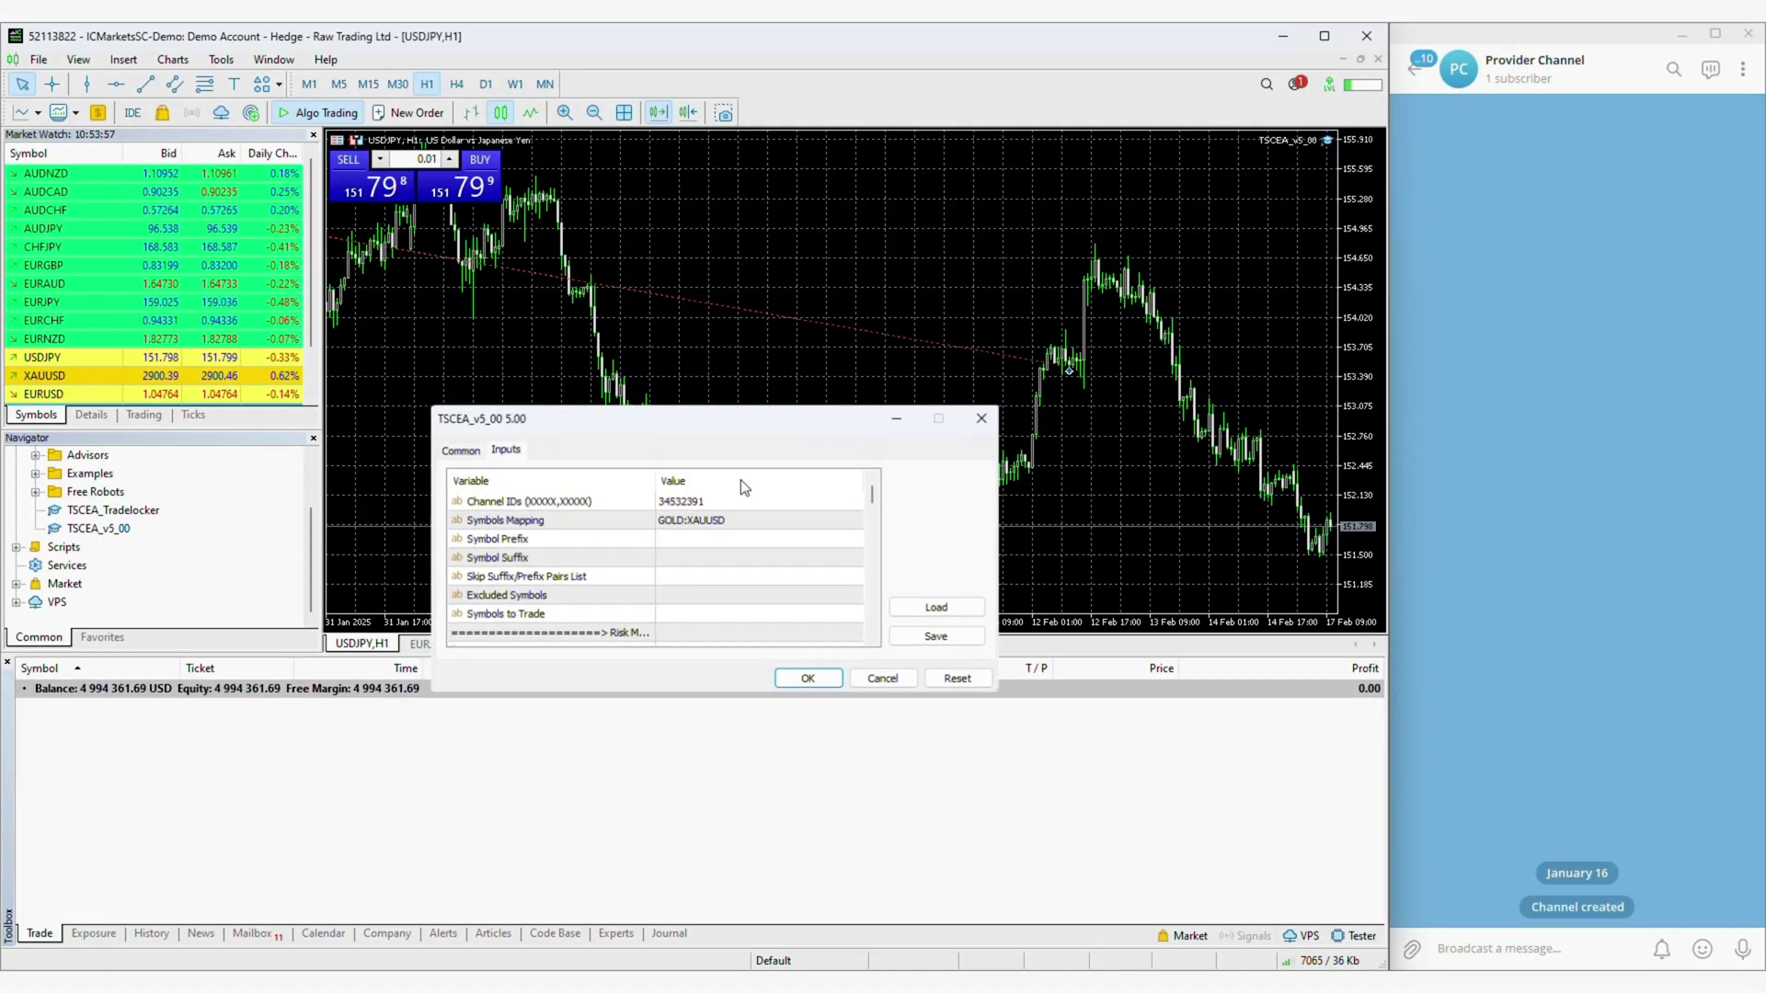
- Apply the TSCEA inputs with entry modification at 10 pips, SL modification at 15 pips and TP modification at 20 pips
{"action": "scroll", "coordinate": [826, 506], "scroll_direction": "down", "scroll_amount": 5}
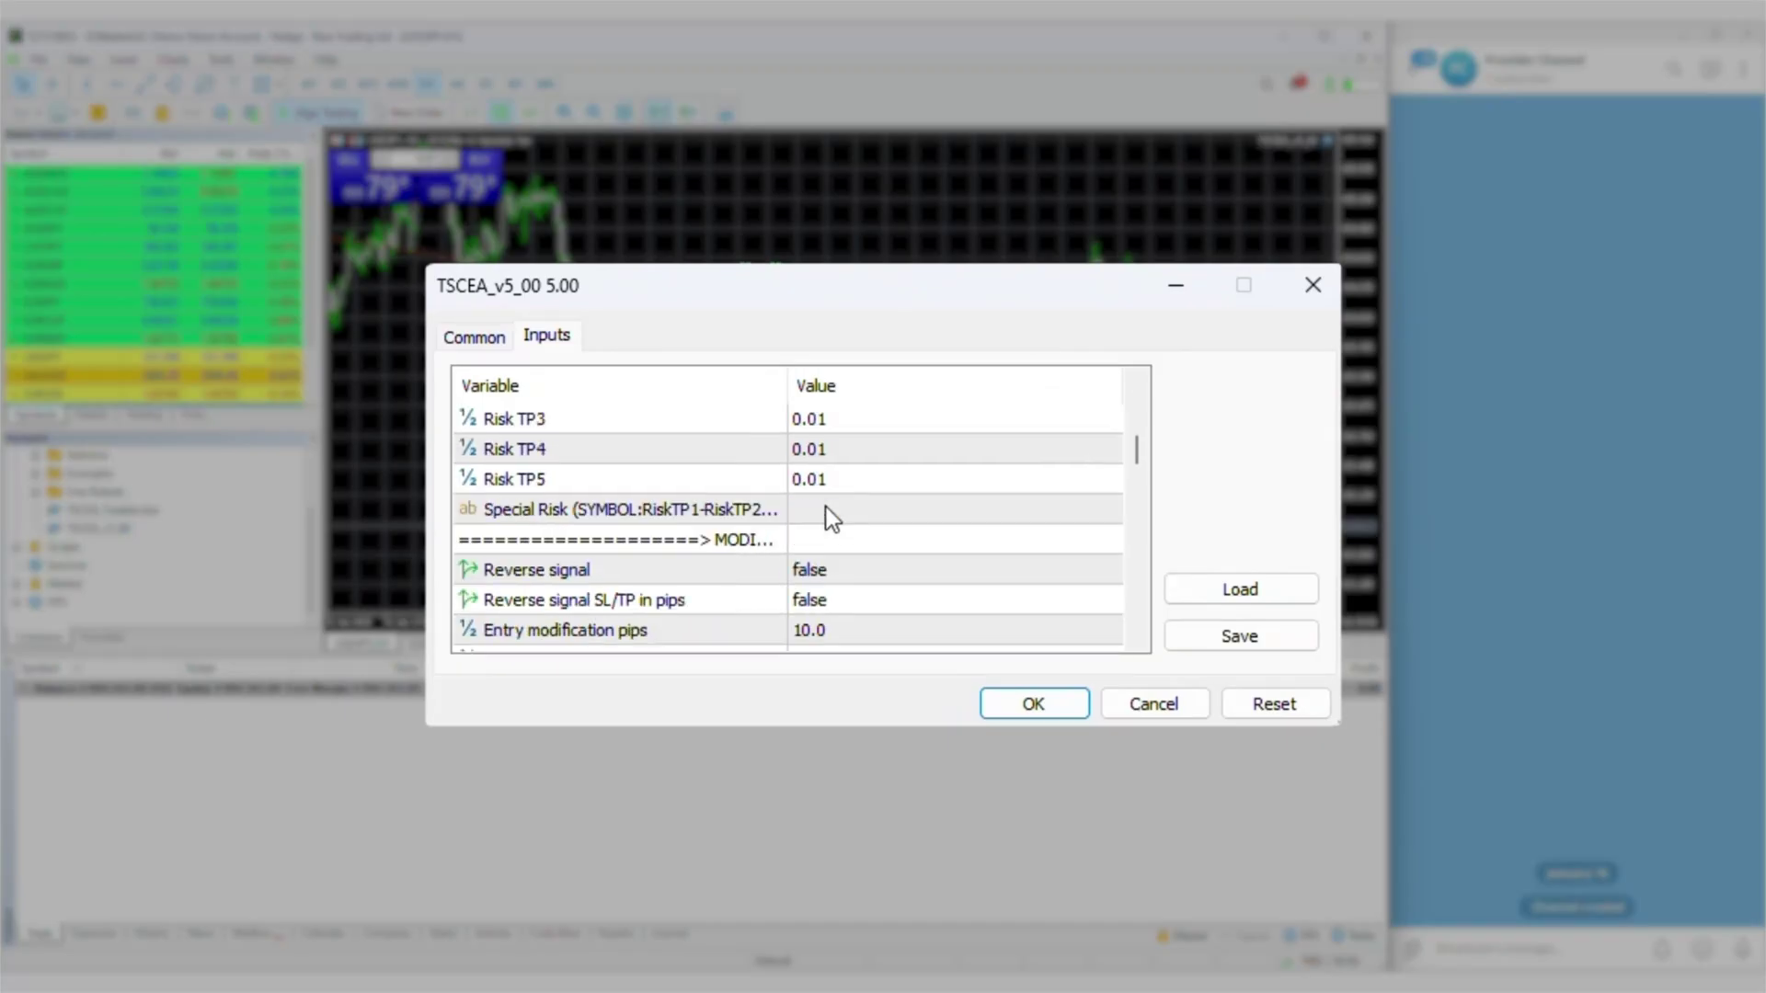
{"action": "scroll", "coordinate": [826, 506], "scroll_direction": "down", "scroll_amount": 1}
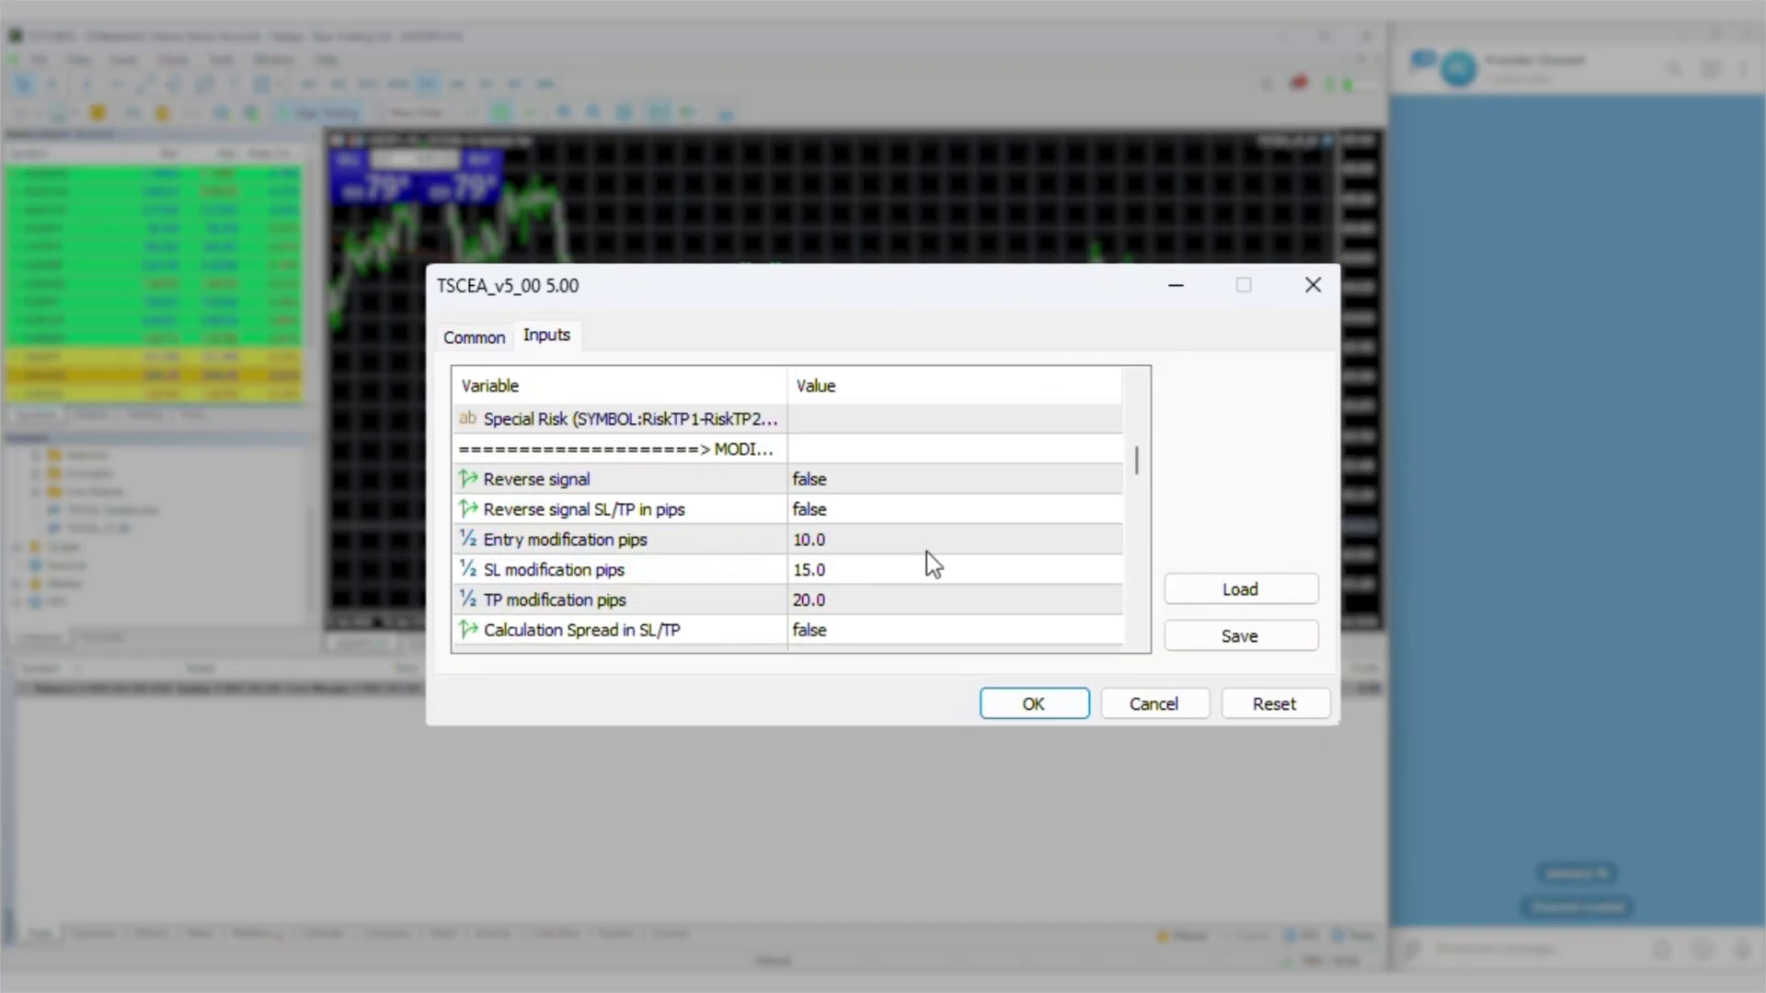
{"action": "left_click", "coordinate": [1033, 704]}
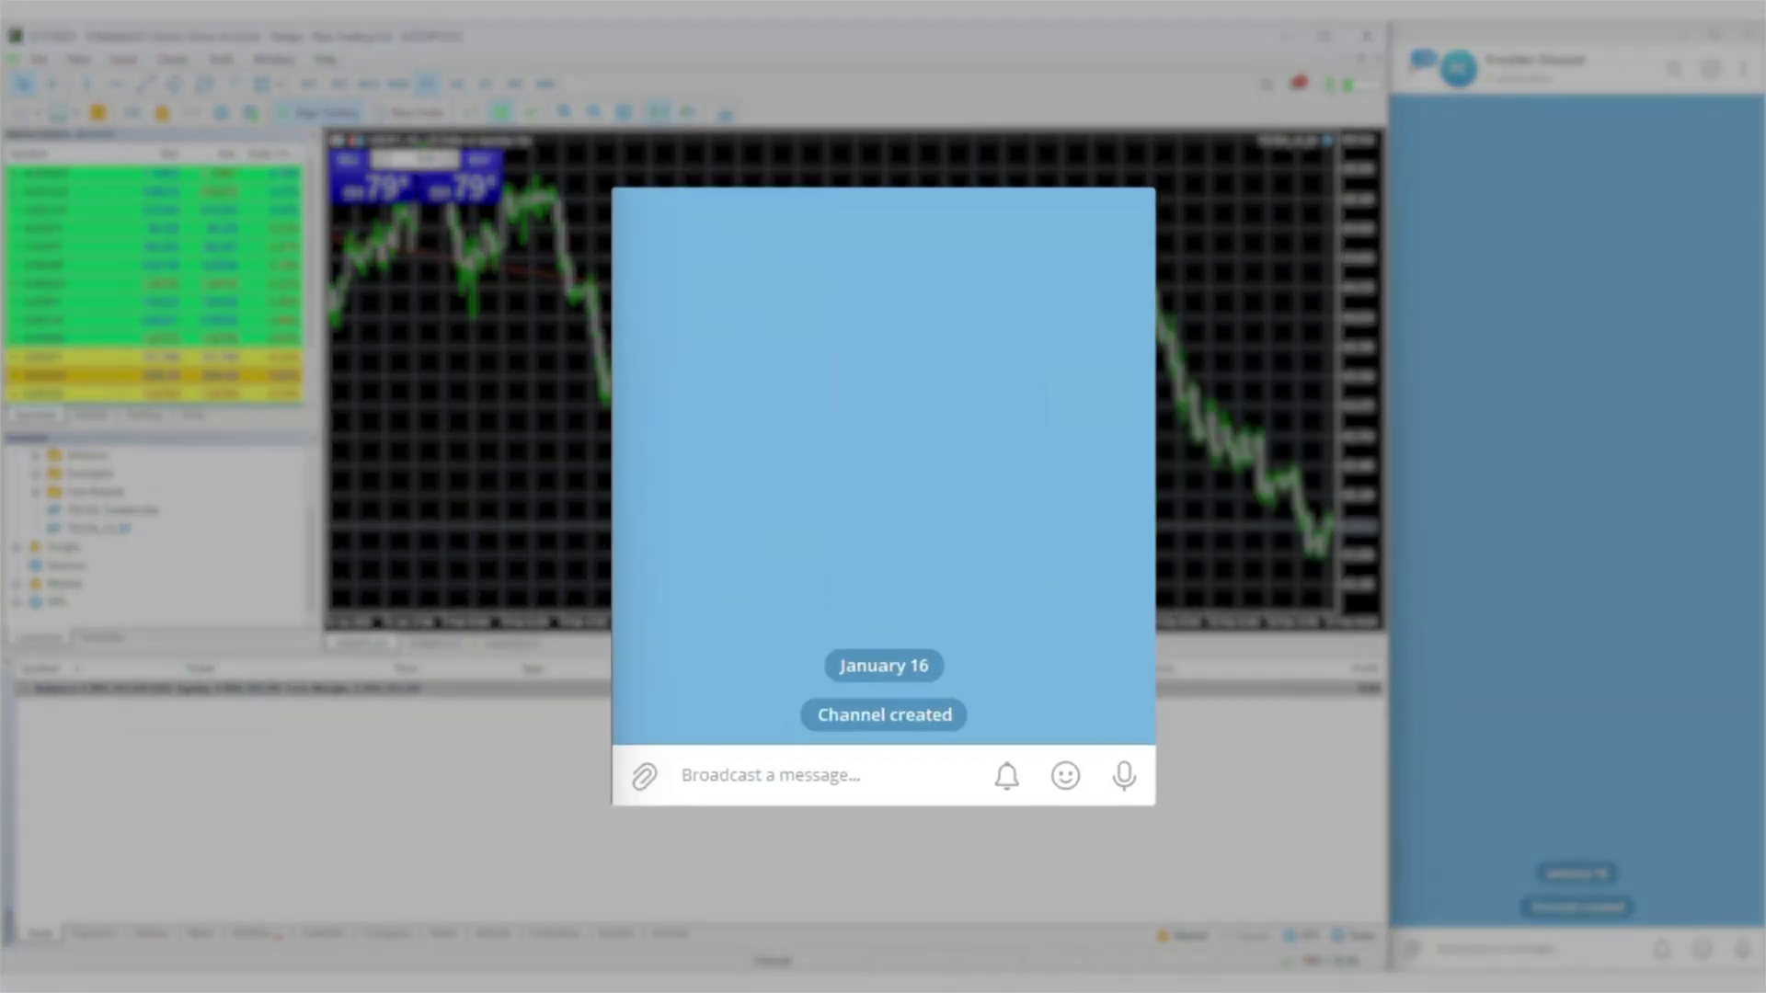
- Broadcast the signal "XAUUSD BUY 2900 SL 2850 TP 2910" in the Provider Channel
{"action": "type", "text": "XAUUSD BUY 2900 SL 2850 TP 2910"}
{"action": "key", "text": "Return"}
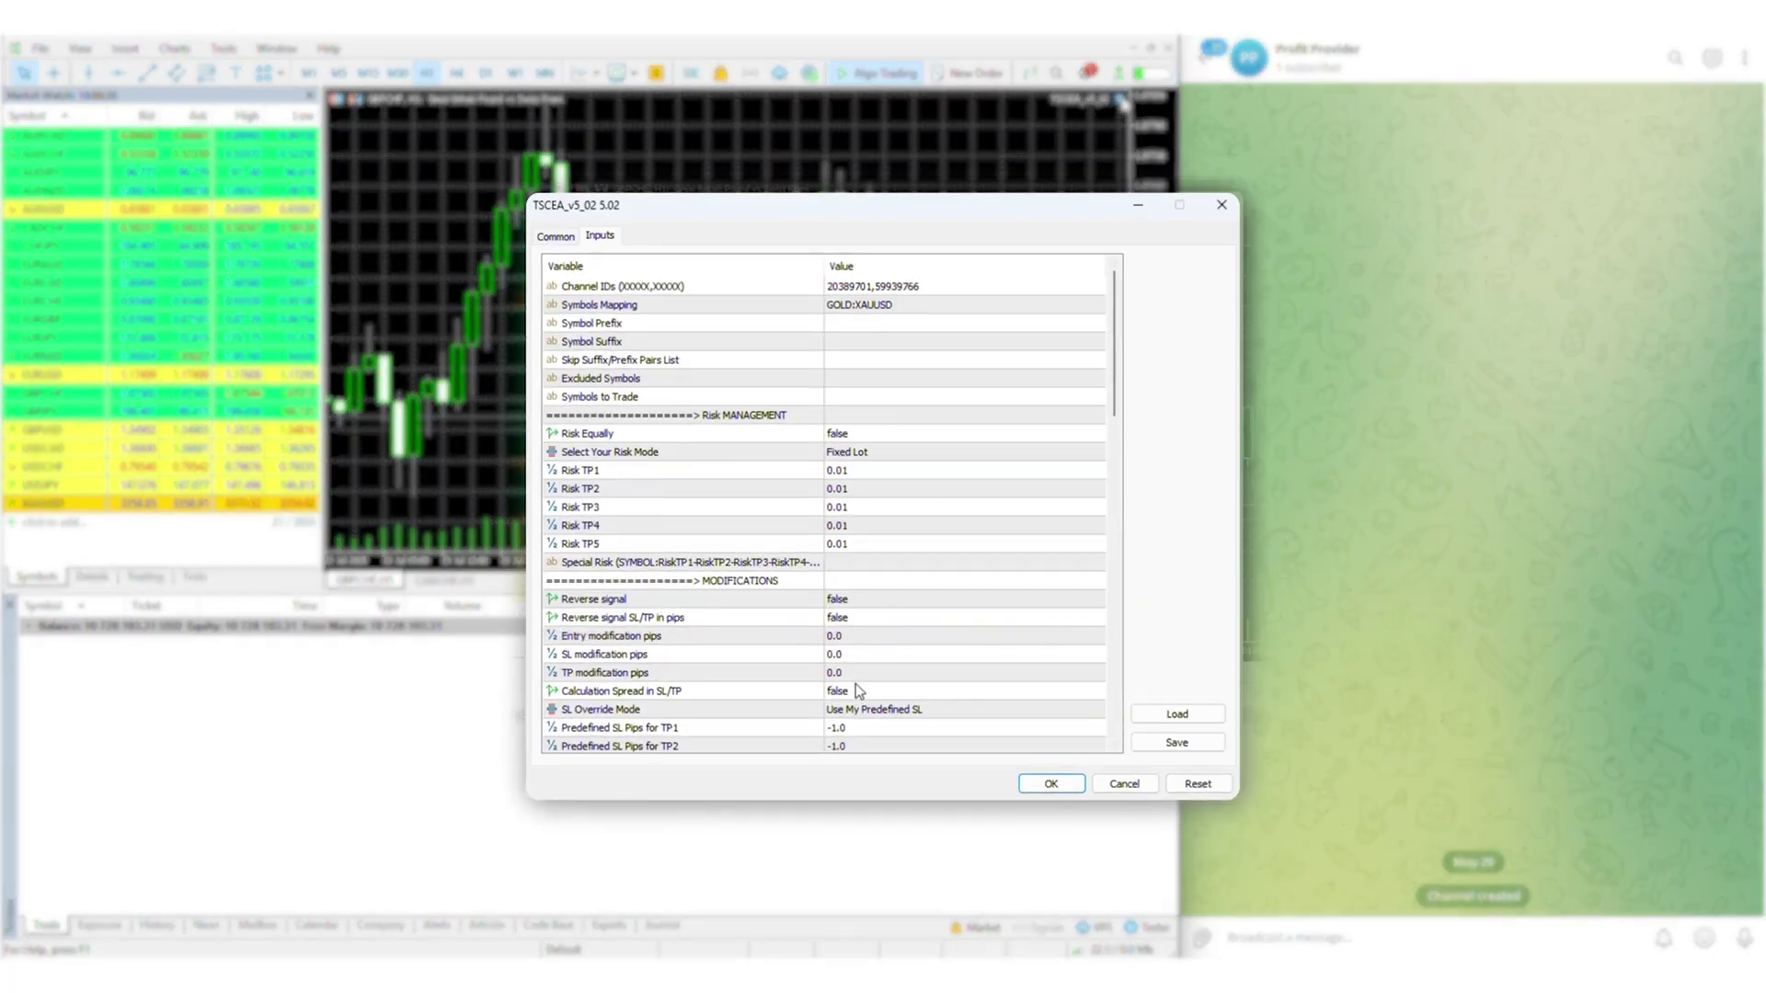
- Set the TSCEA entry modification pips to 6 and apply the inputs
{"action": "double_click", "coordinate": [838, 635]}
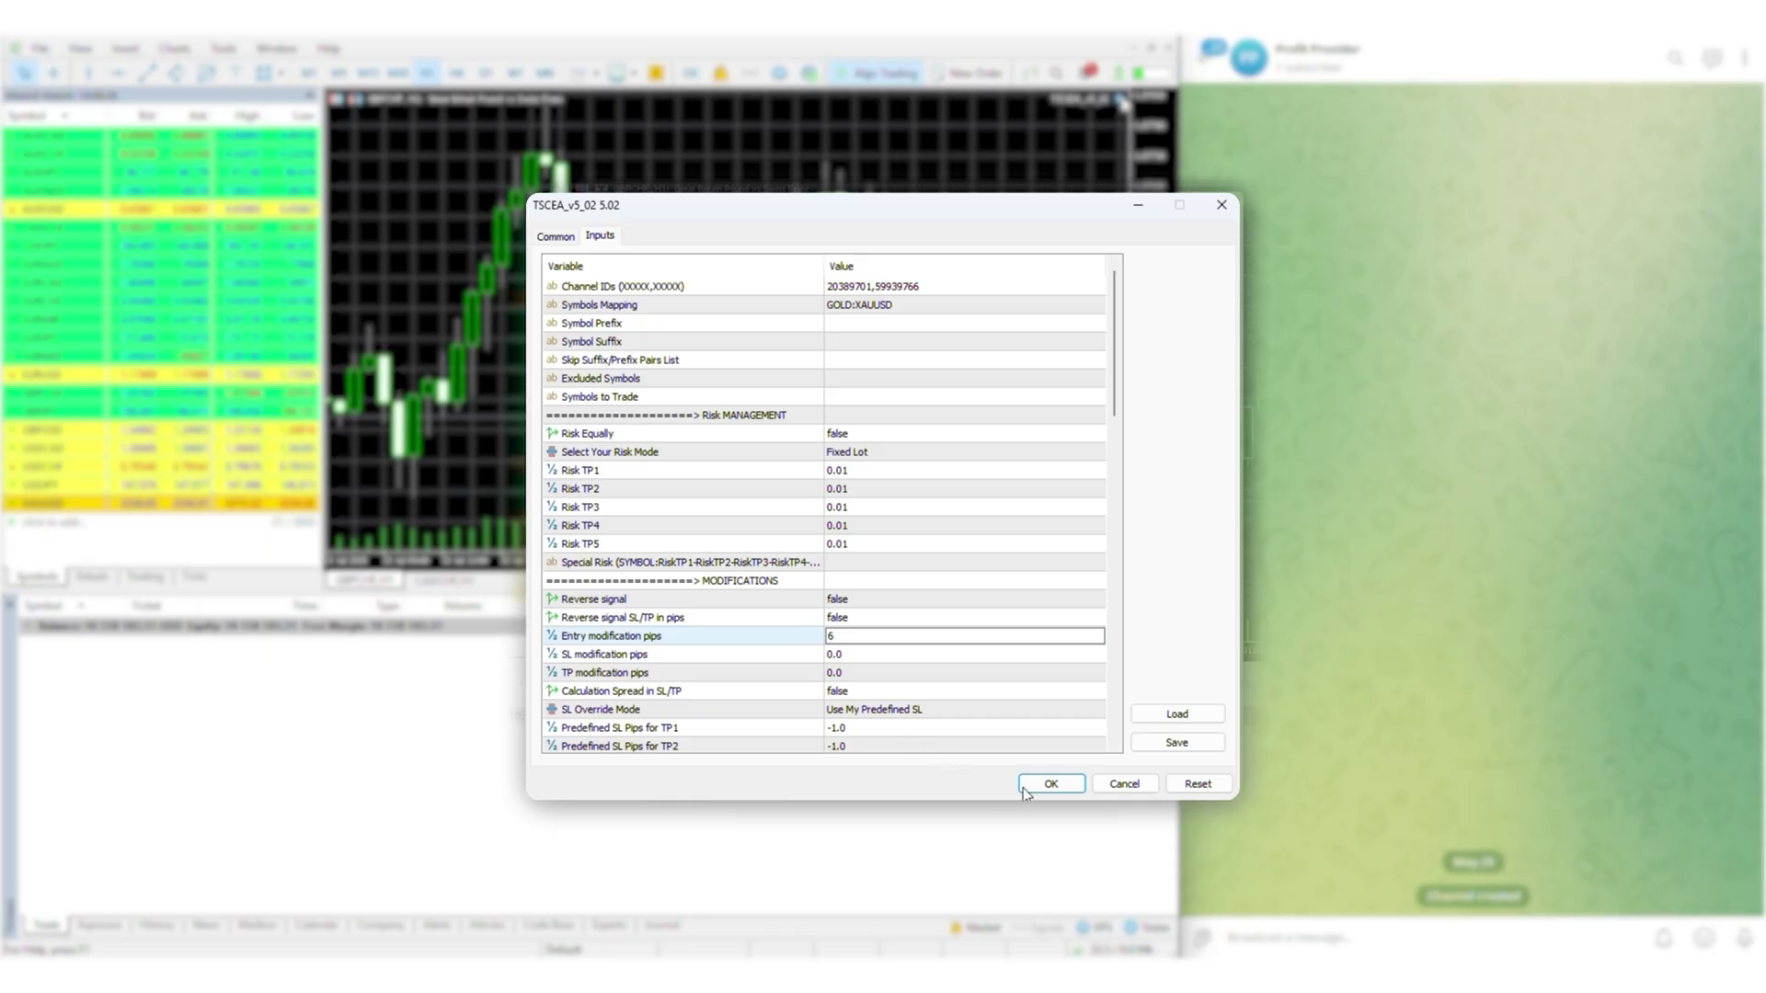
{"action": "left_click", "coordinate": [1050, 784]}
- Broadcast "Gold buy now 3309" with SL 3298 and TPs 3315, 3320 and 3325 in the Profit Provider channel
{"action": "left_click", "coordinate": [1251, 933]}
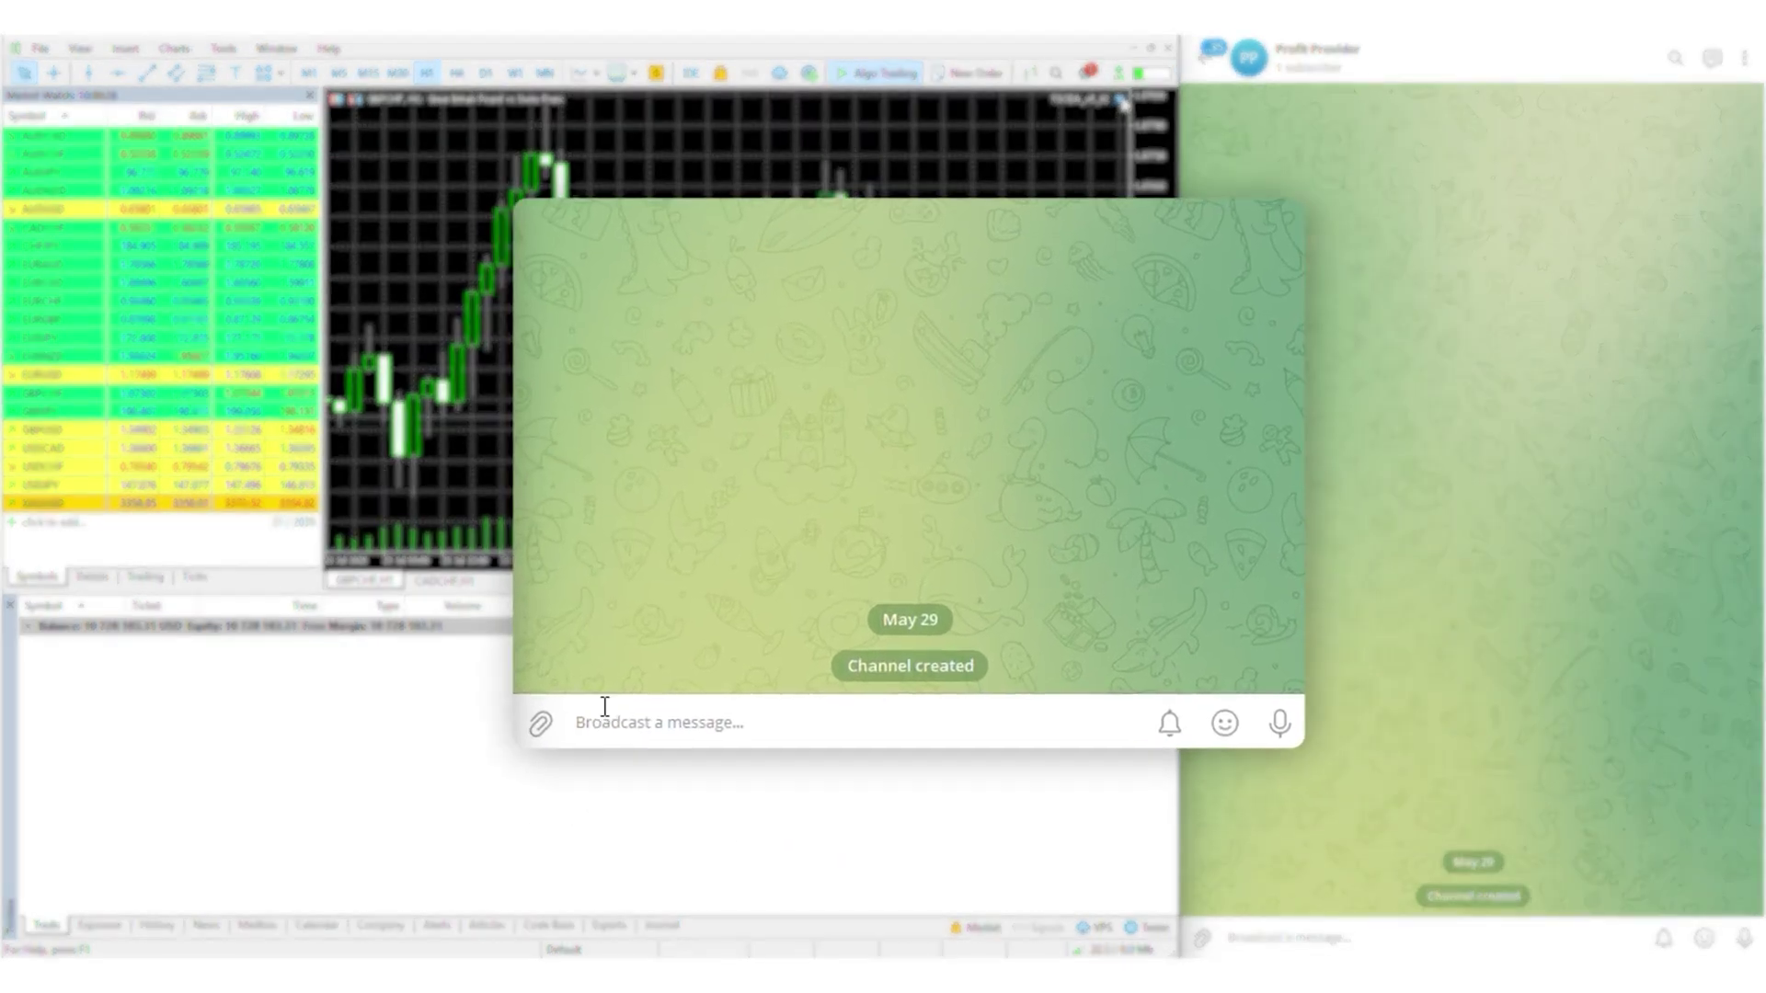
{"action": "type", "text": "Gold buy now 3309  SL 3298  TP 3315 TP 3320 TP 3325"}
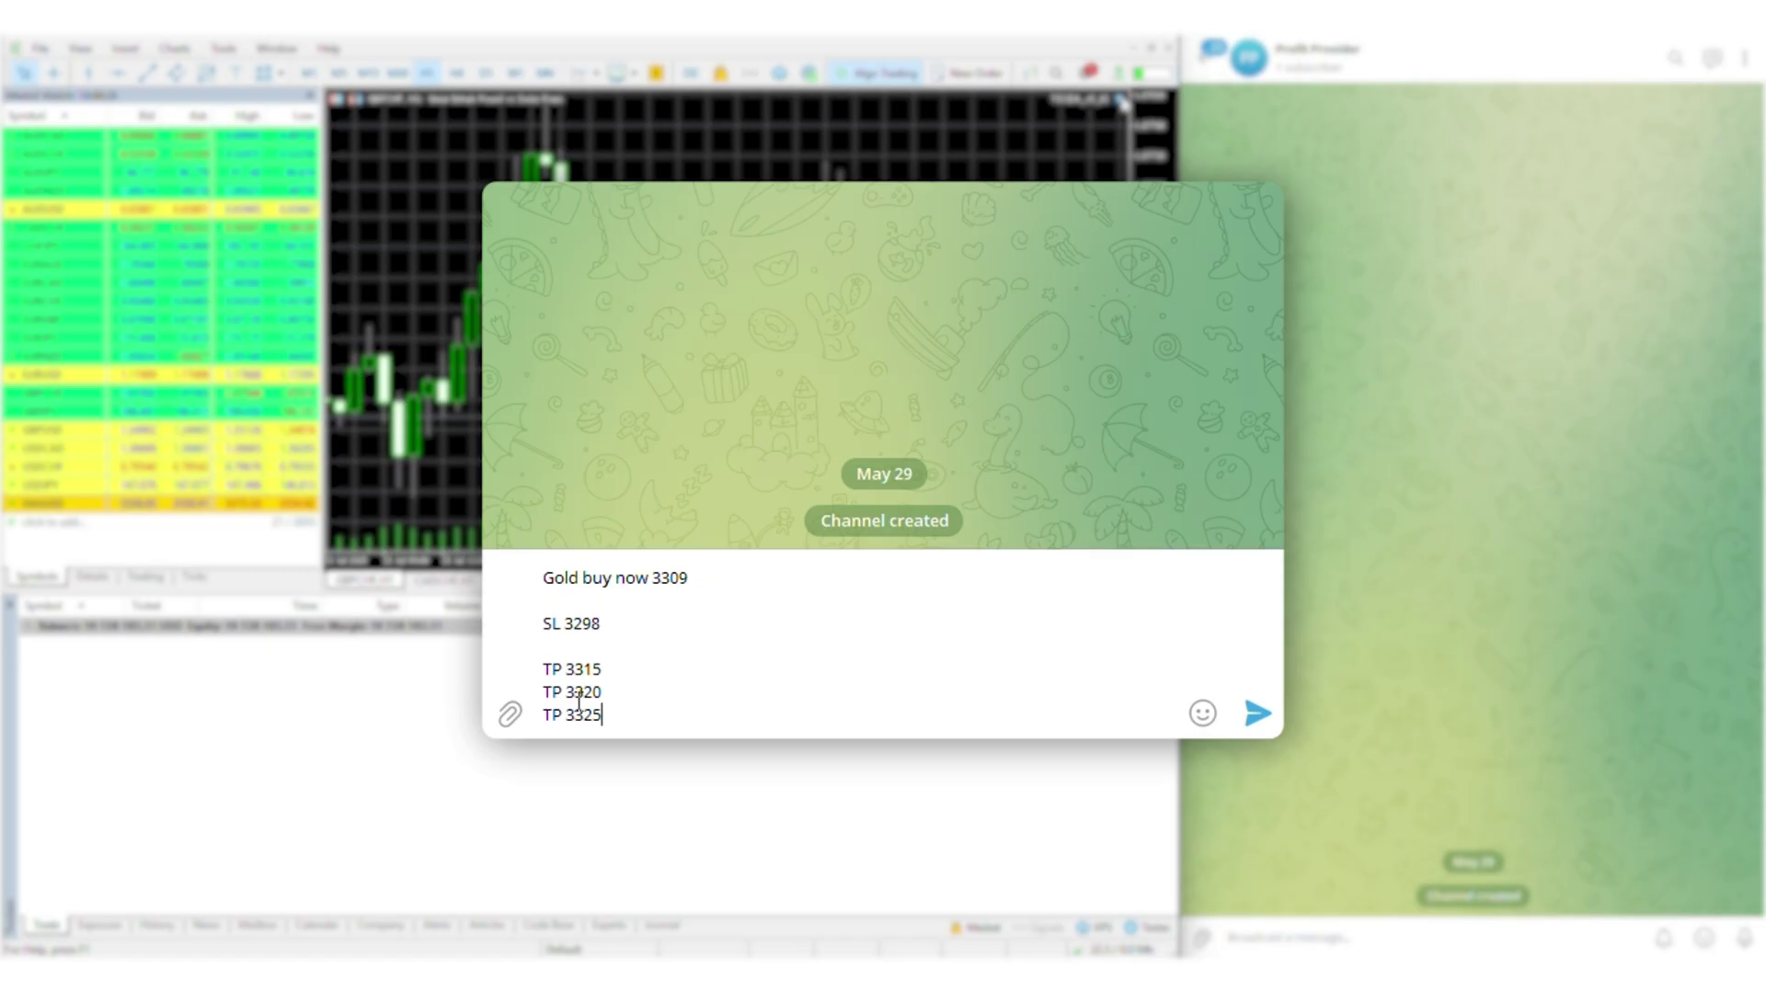
{"action": "key", "text": "Return"}
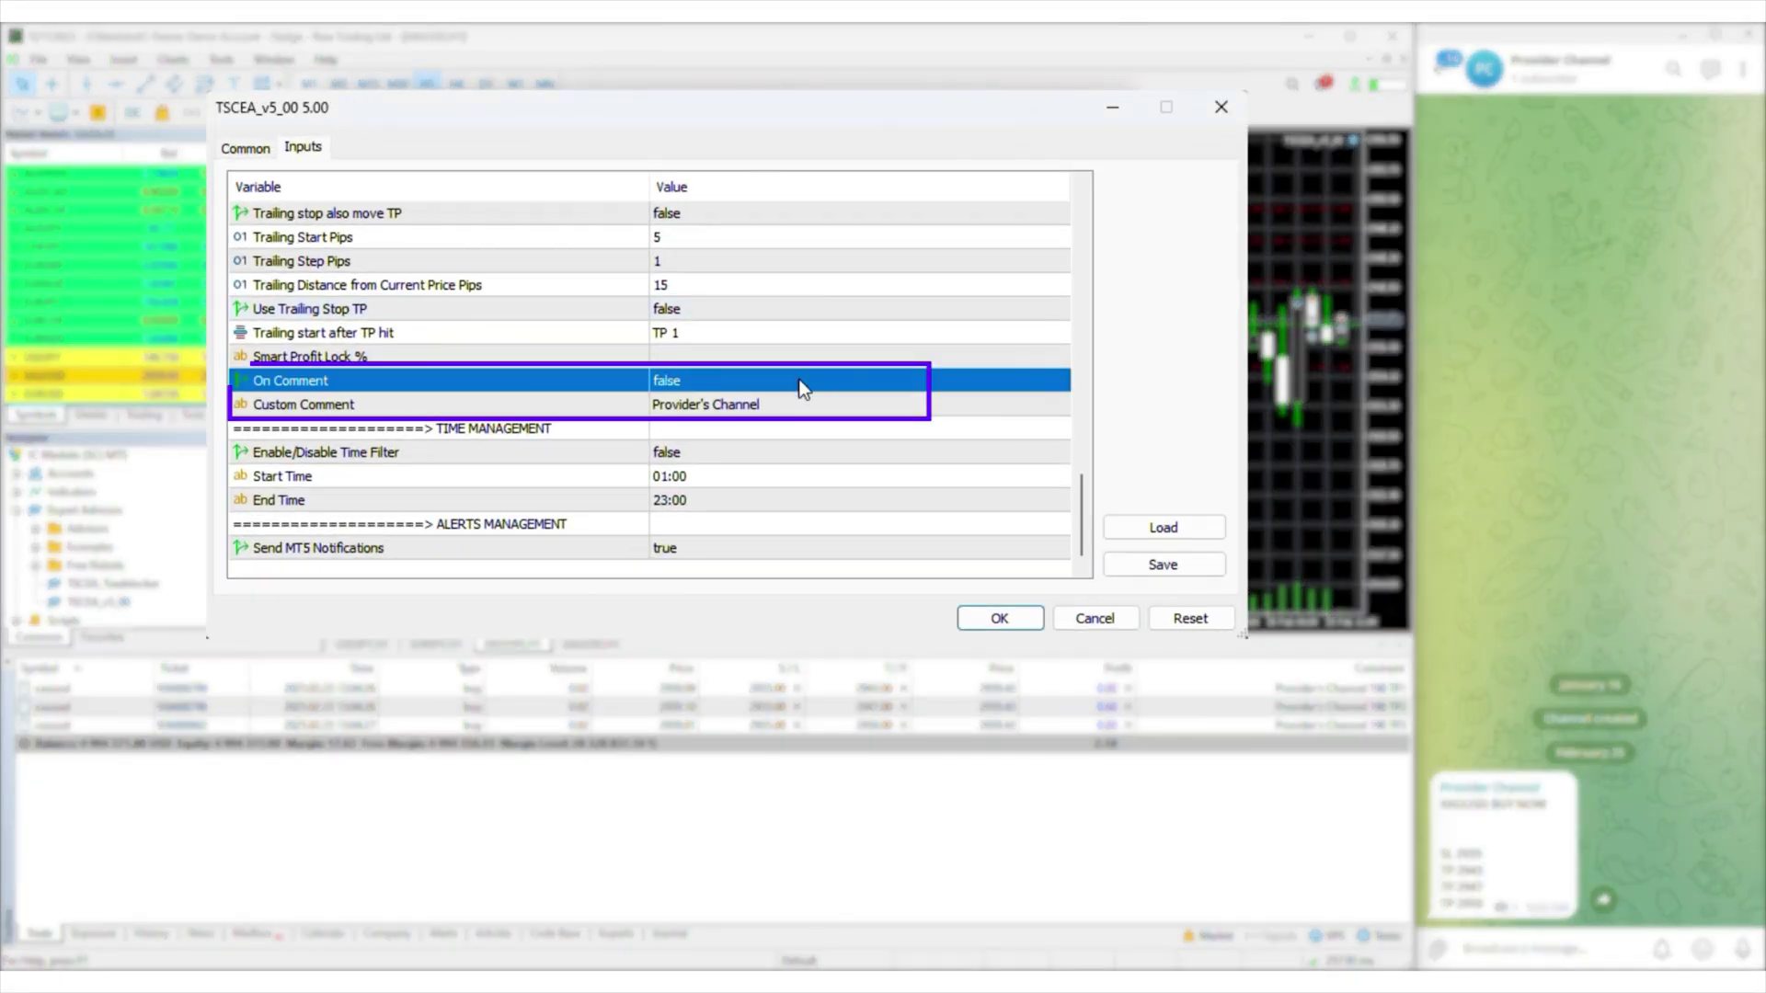
- Apply the TSCEA inputs with On Comment set to false, and start a new broadcast message in the Provider Channel
{"action": "left_click", "coordinate": [1014, 600]}
{"action": "left_click", "coordinate": [1505, 946]}
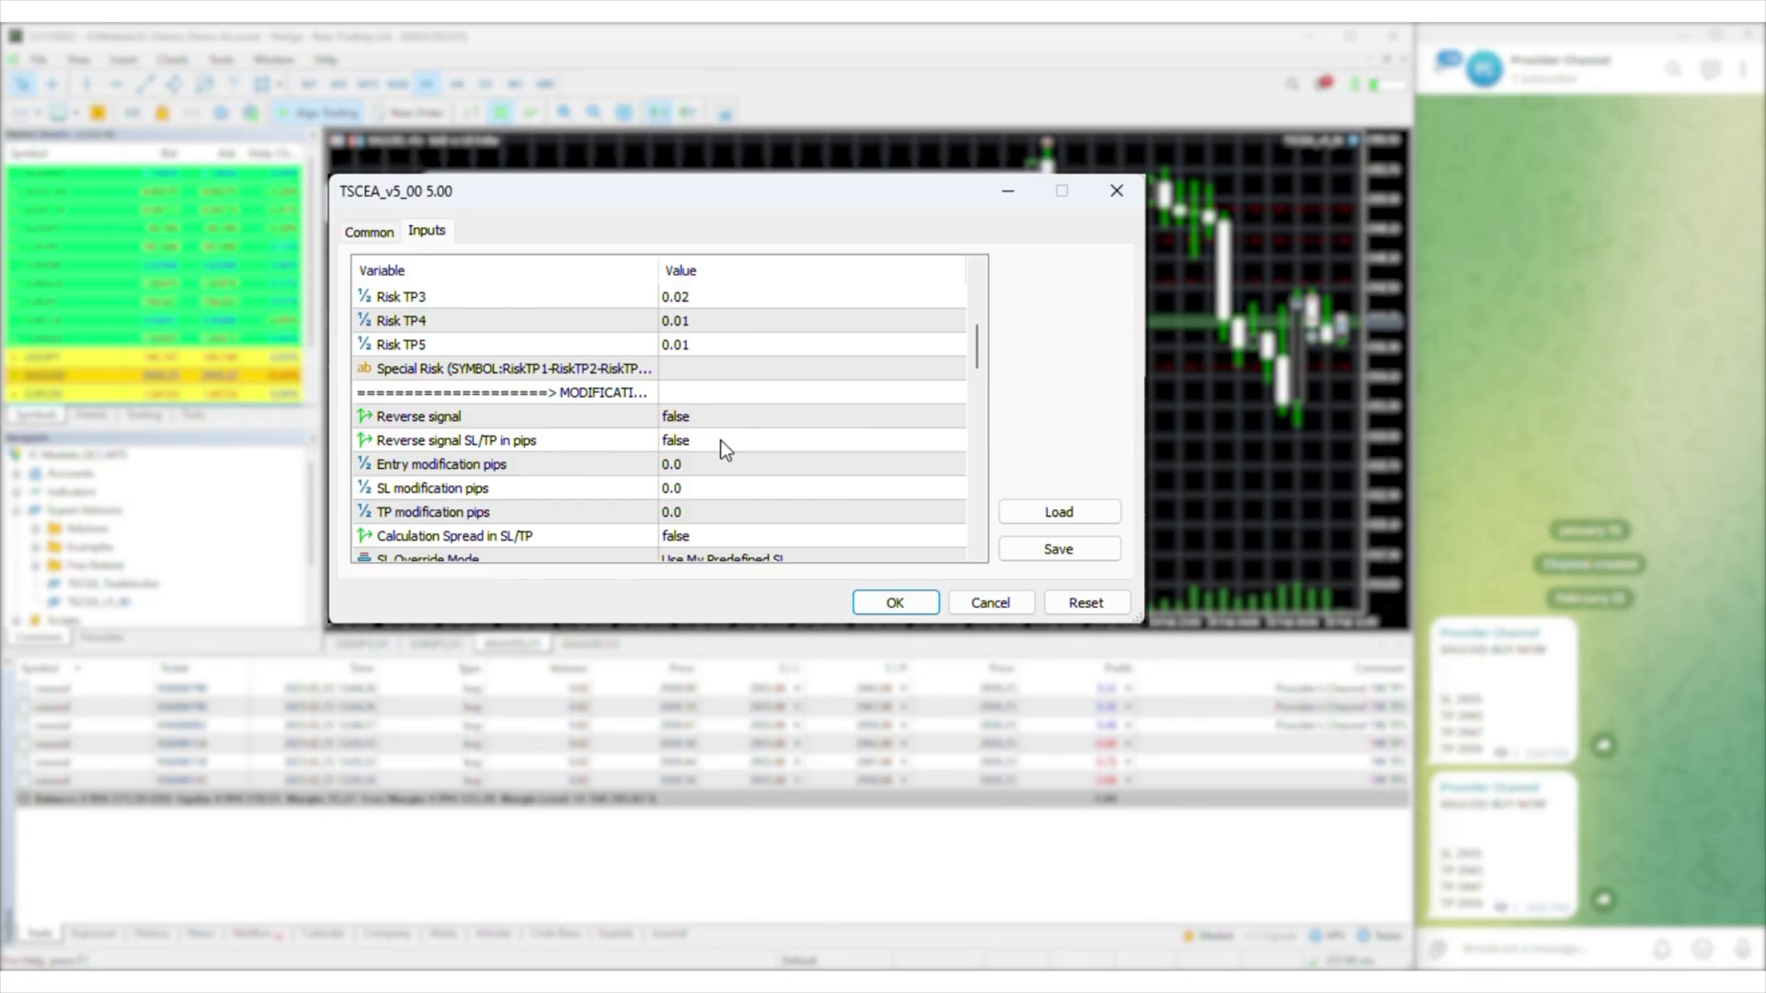
- Open the Enable/Disable Edit Message value in the TSCEA inputs for editing
{"action": "scroll", "coordinate": [743, 434], "scroll_direction": "down", "scroll_amount": 15}
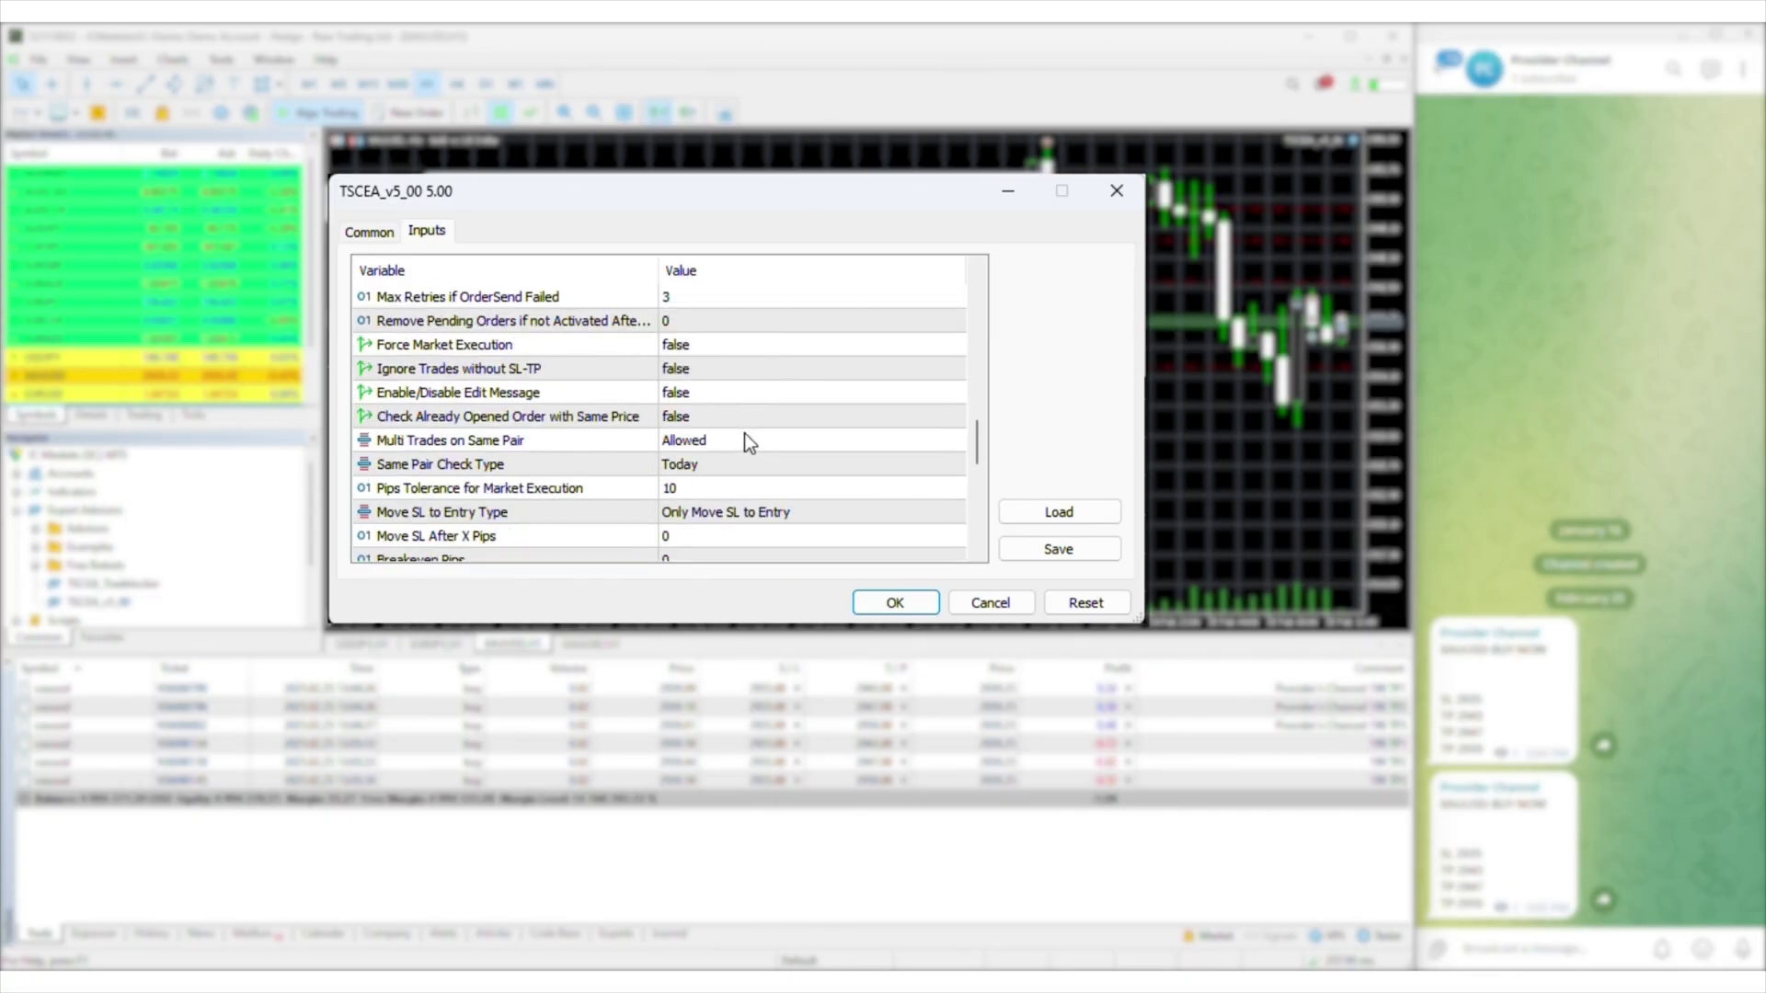
{"action": "left_click", "coordinate": [732, 368]}
{"action": "double_click", "coordinate": [736, 392]}
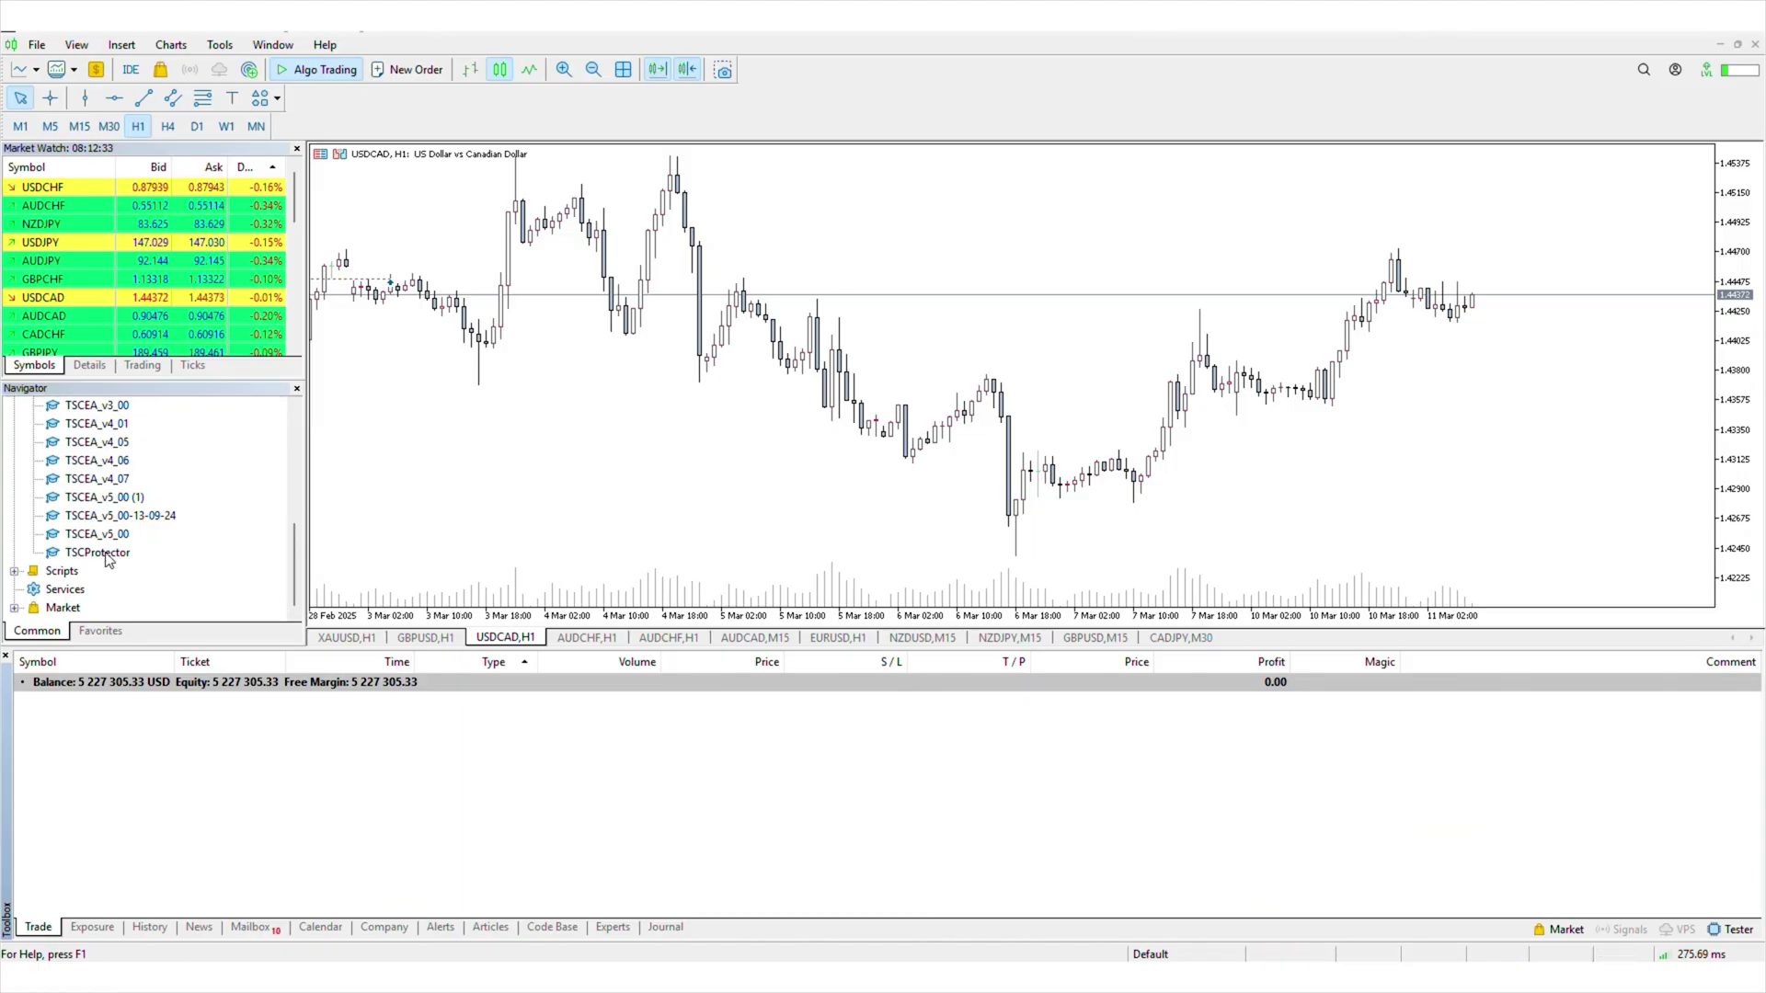
- Attach the TSCProtector expert advisor to the USDCAD H1 chart and set its balance input to 500
{"action": "left_click_drag", "start_coordinate": [103, 552], "coordinate": [760, 510]}
{"action": "left_click", "coordinate": [558, 185]}
{"action": "left_click", "coordinate": [1001, 275]}
{"action": "left_click", "coordinate": [1002, 275]}
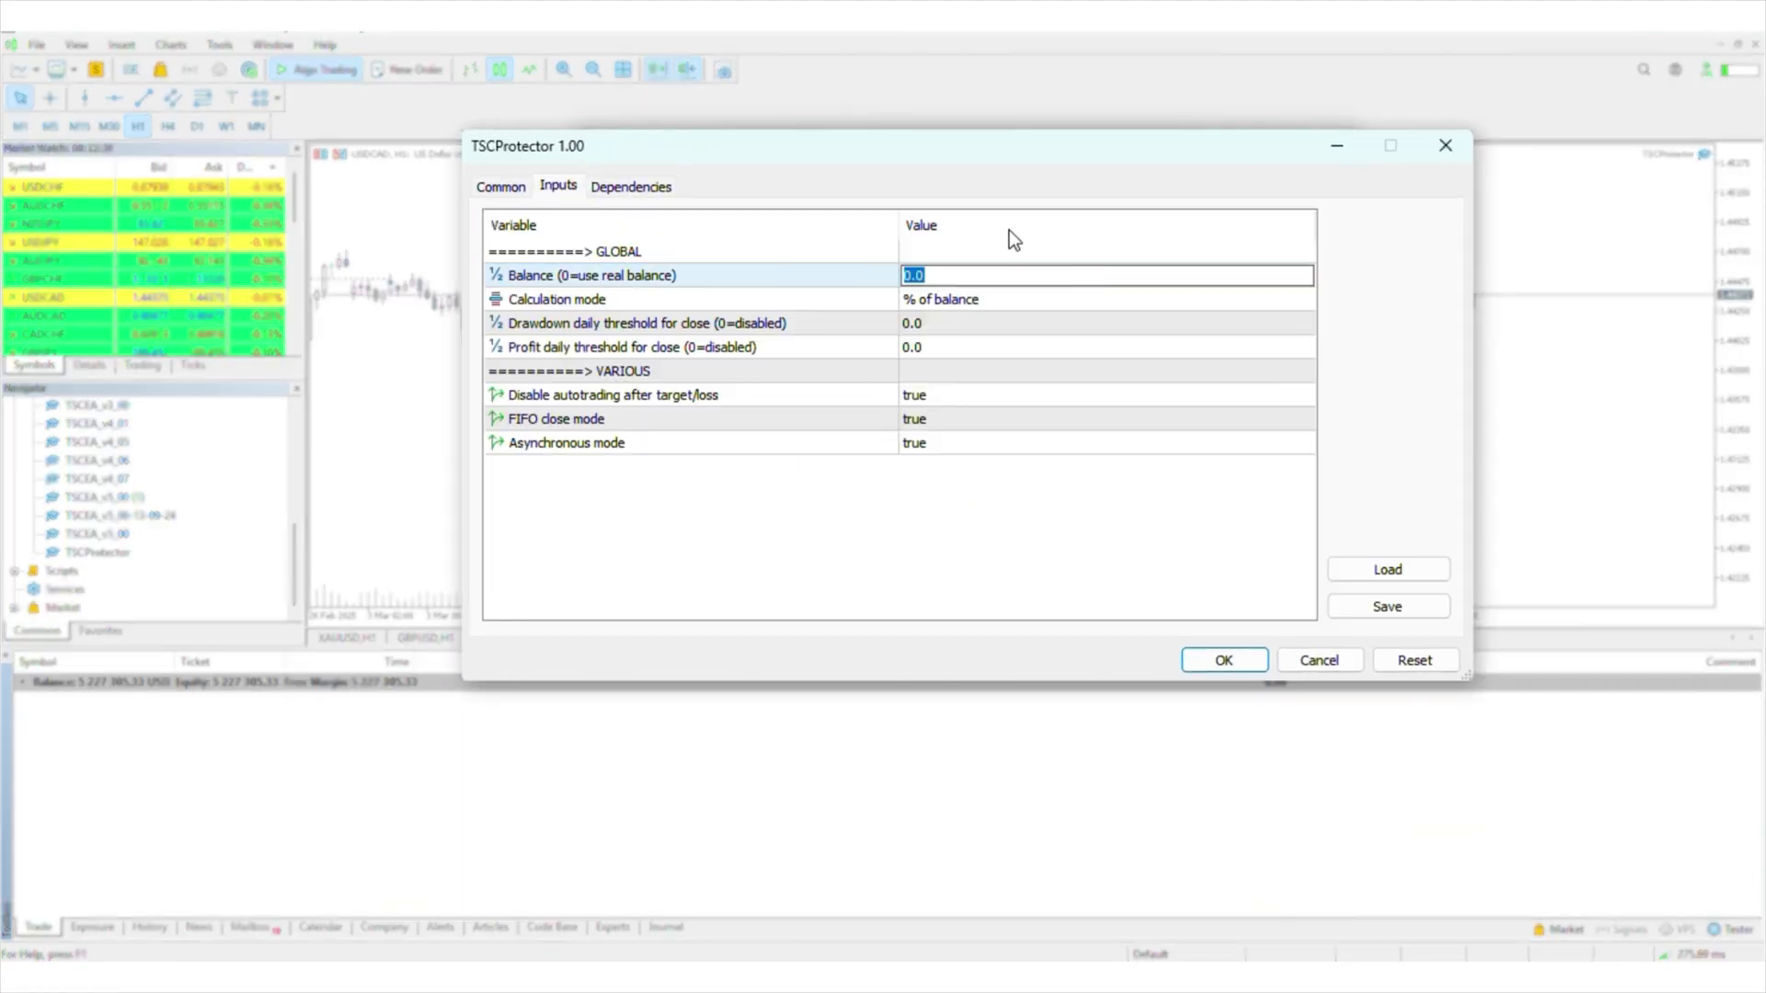
{"action": "type", "text": "500"}
- Set TSCProtector's calculation mode to Money amount and its daily drawdown threshold for close to 200
{"action": "left_click", "coordinate": [991, 304]}
{"action": "left_click", "coordinate": [994, 300]}
{"action": "left_click", "coordinate": [1004, 323]}
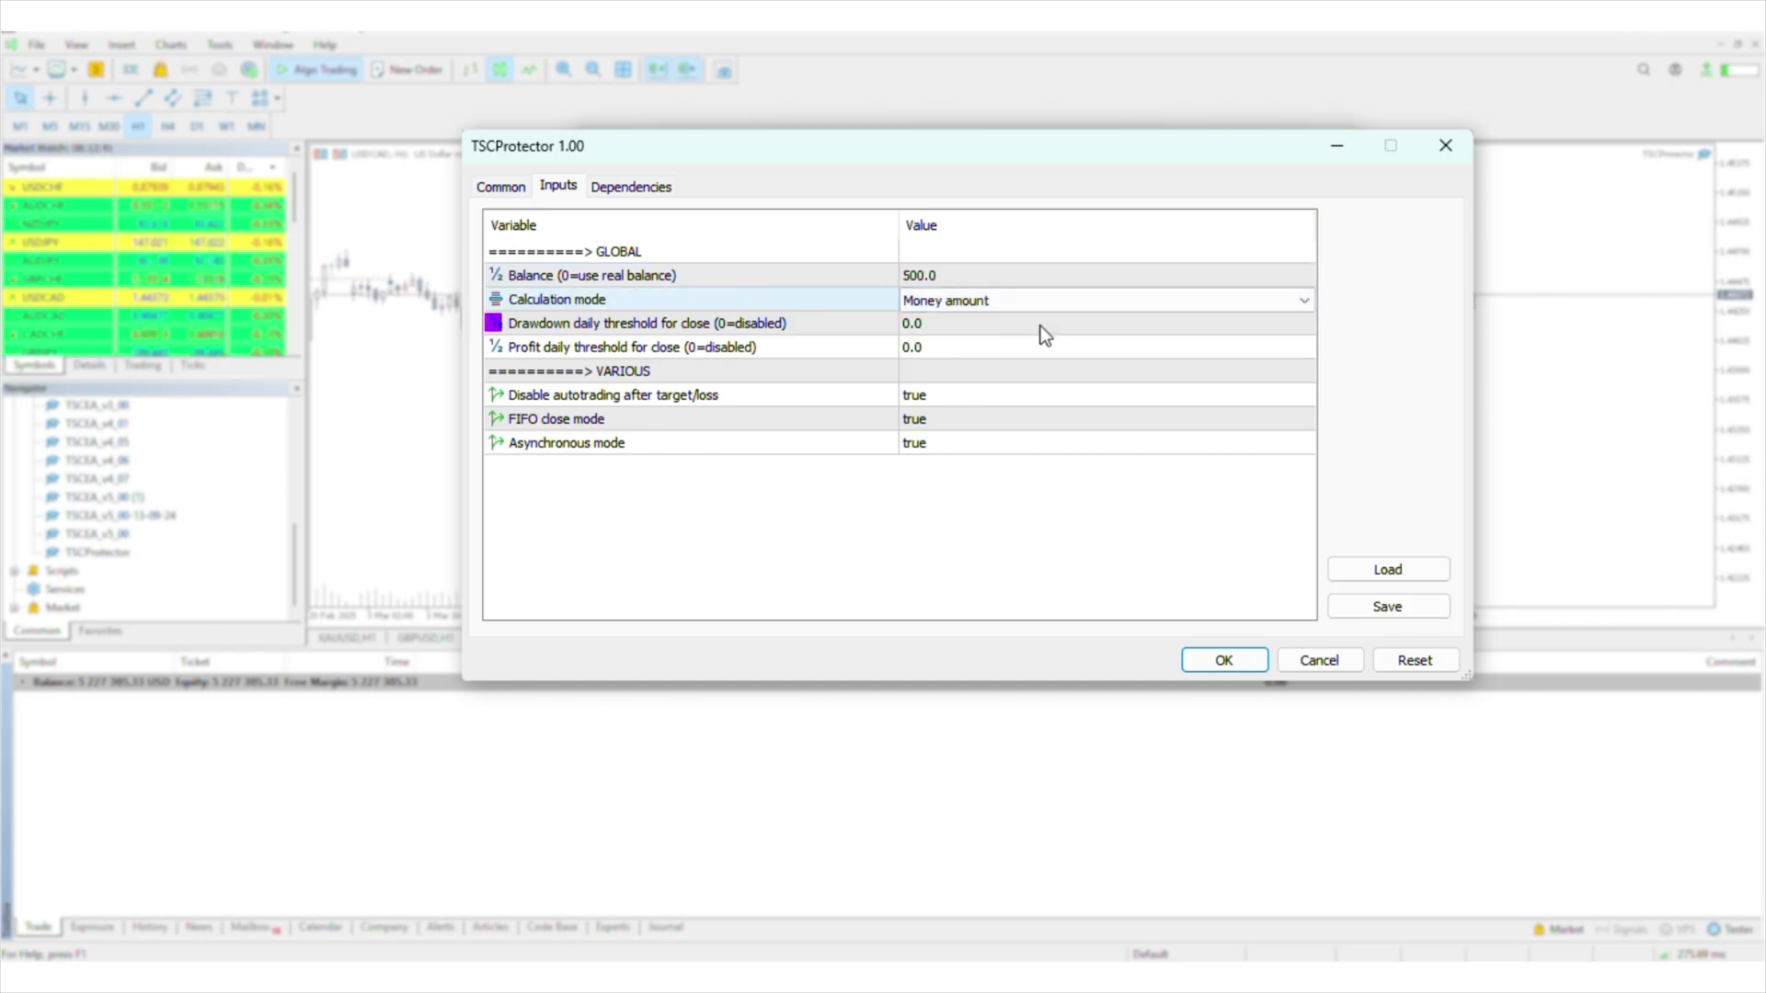
{"action": "double_click", "coordinate": [1011, 323]}
{"action": "type", "text": "2"}
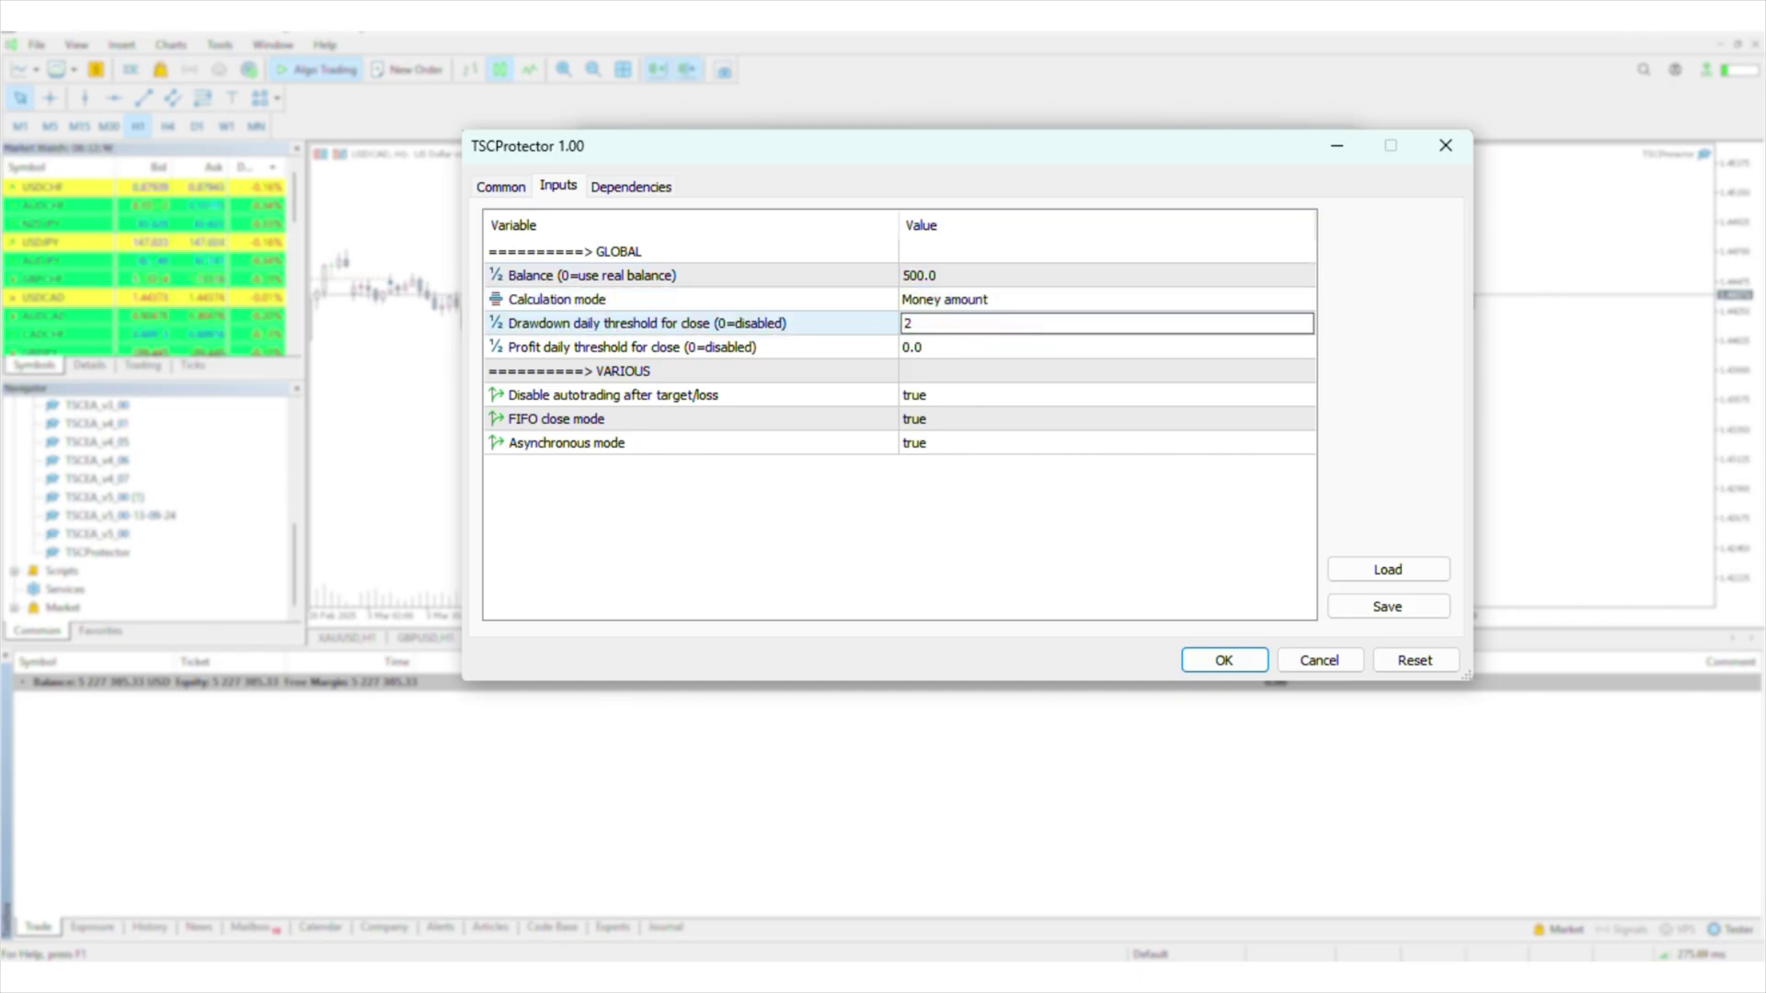
{"action": "type", "text": "00"}
- Set TSCProtector's daily profit threshold for close to 250 and apply the inputs
{"action": "left_click", "coordinate": [964, 350]}
{"action": "double_click", "coordinate": [962, 350]}
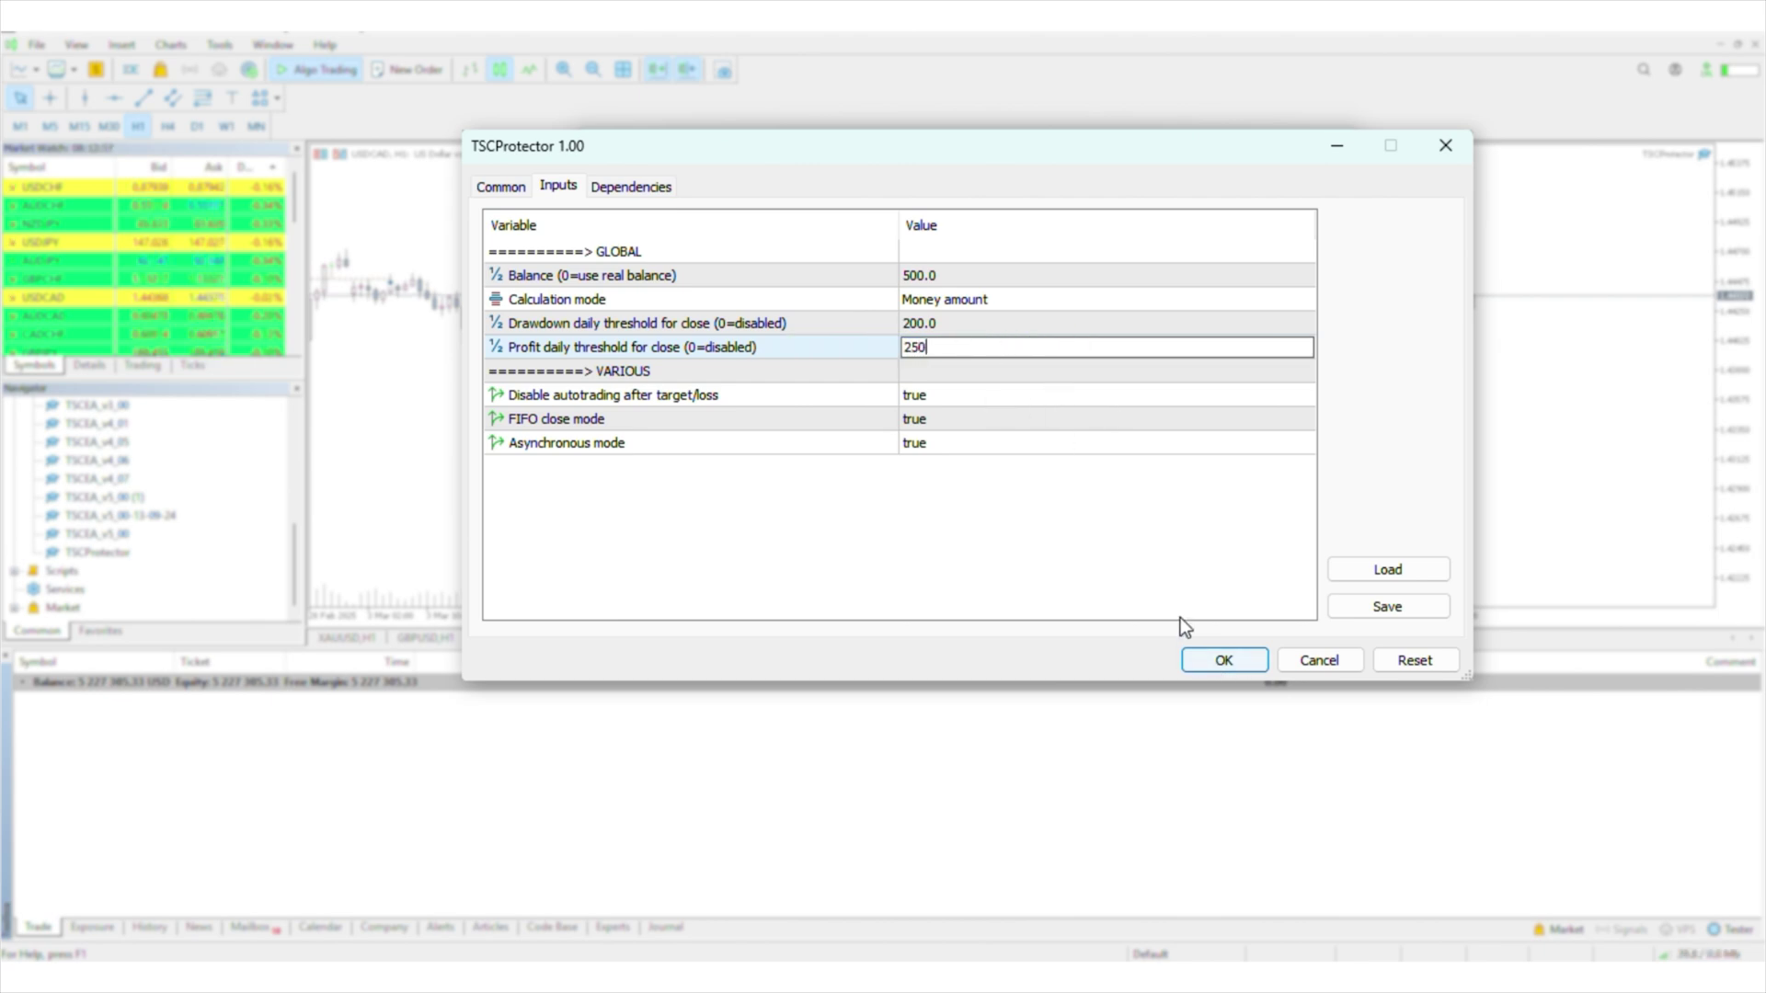
{"action": "left_click", "coordinate": [1203, 661]}
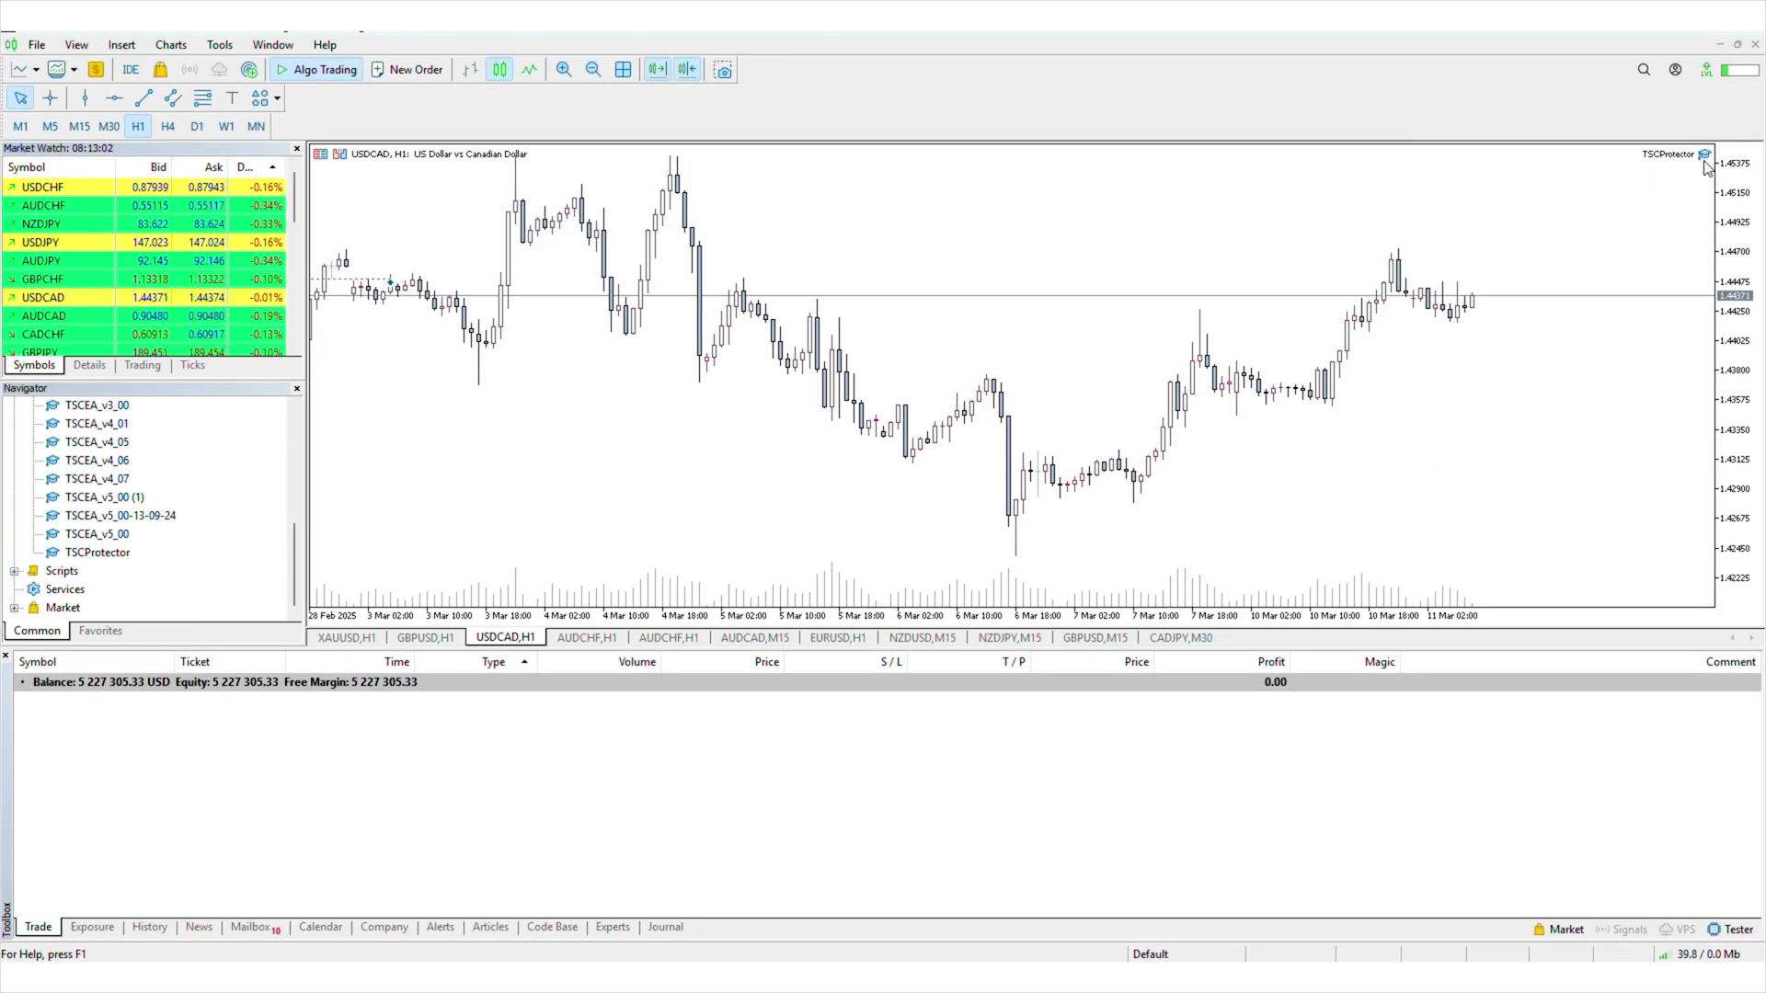